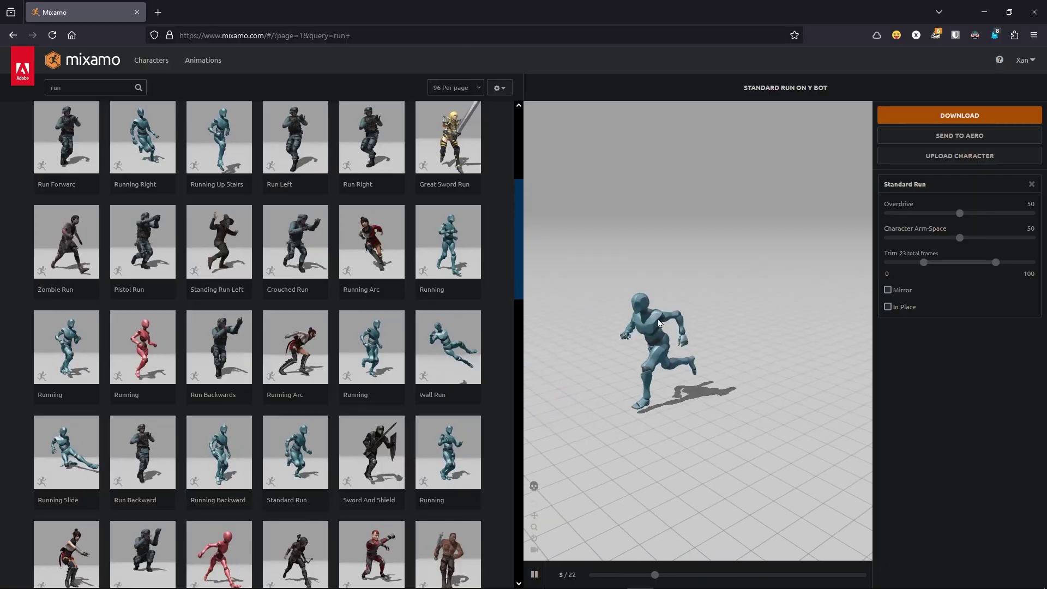
Step: Preview the Standard Run animation with the In Place option enabled, and turn the option back off
click(887, 307)
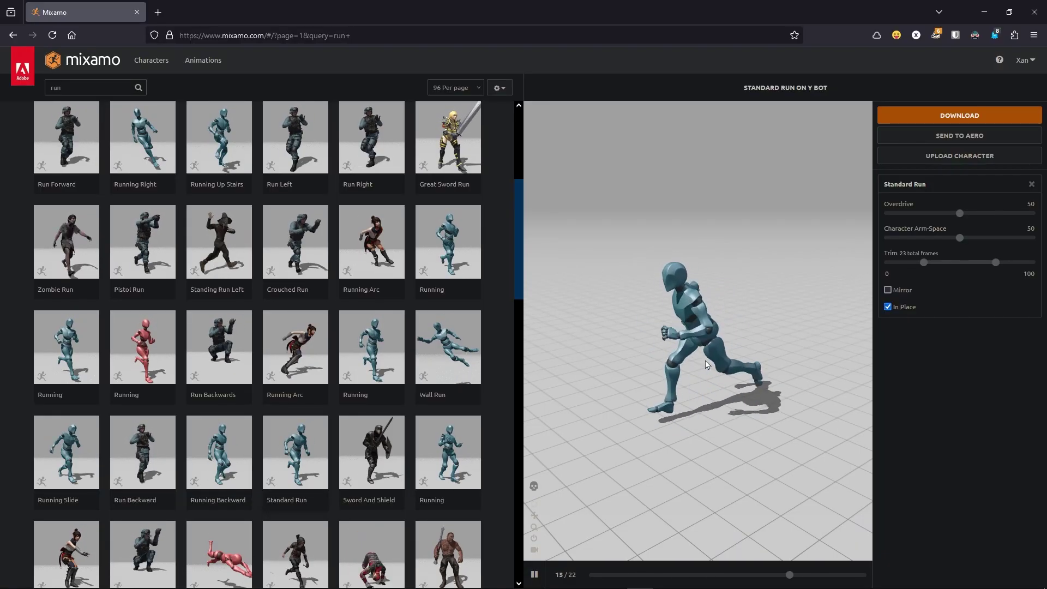
click(887, 306)
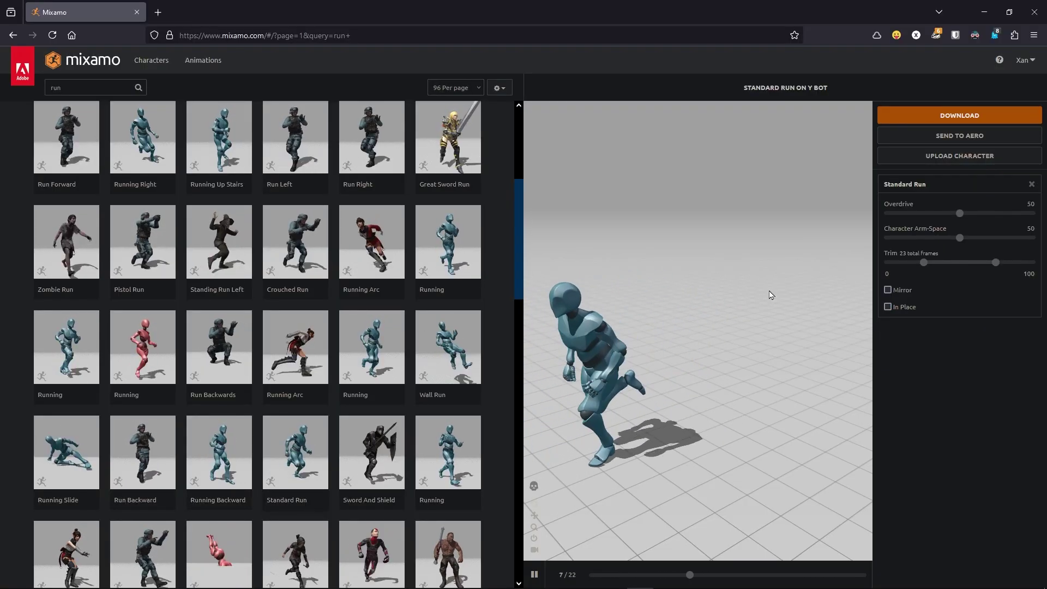
Step: Show the full character library without the run search filter and apply the Standard Run to the Mutant character
click(159, 63)
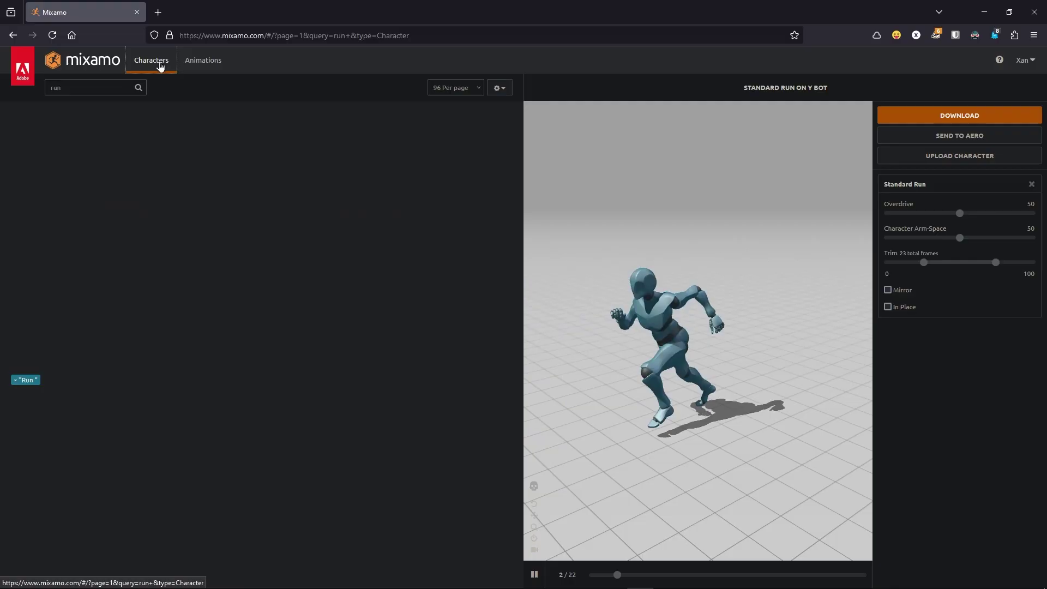
click(200, 61)
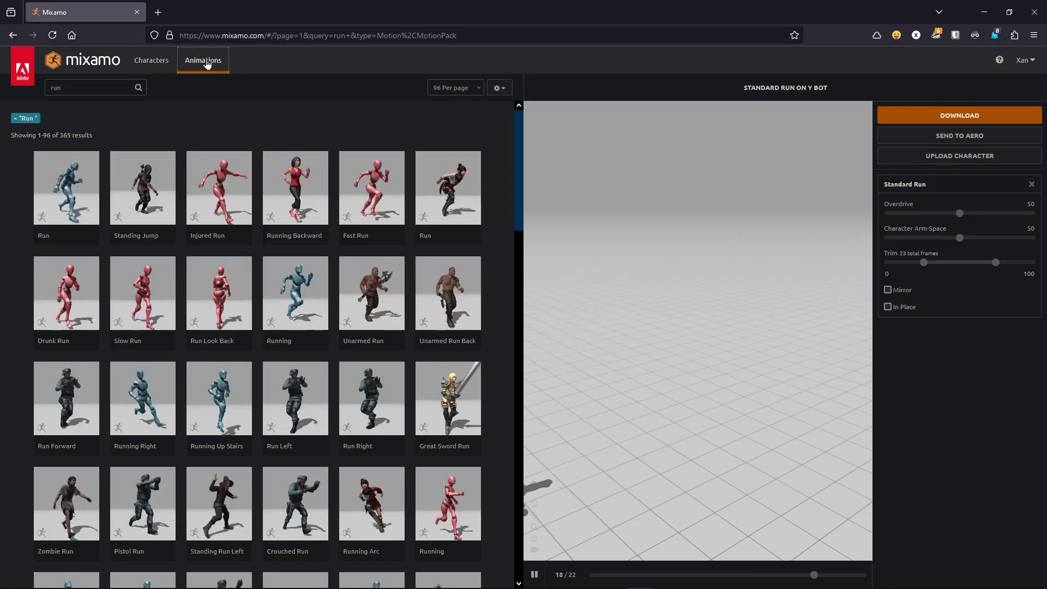
click(148, 61)
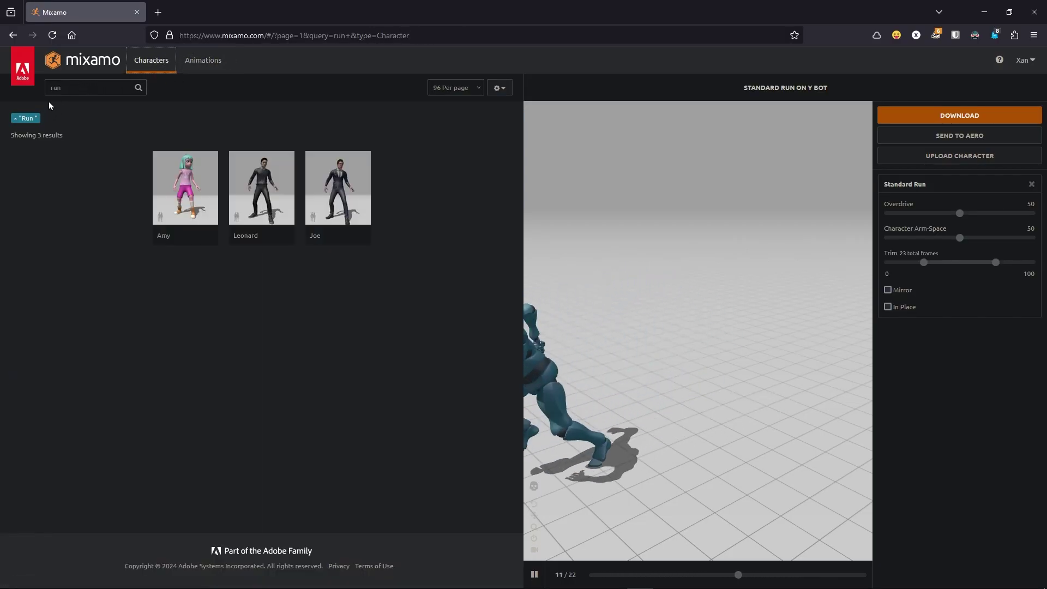
double_click(57, 87)
key(BackSpace)
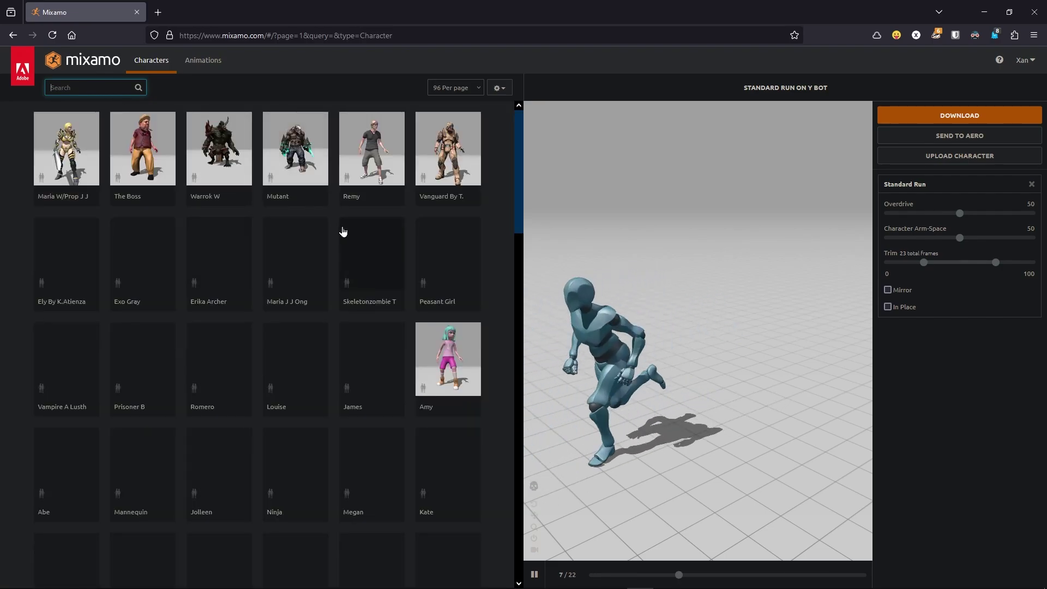
click(295, 150)
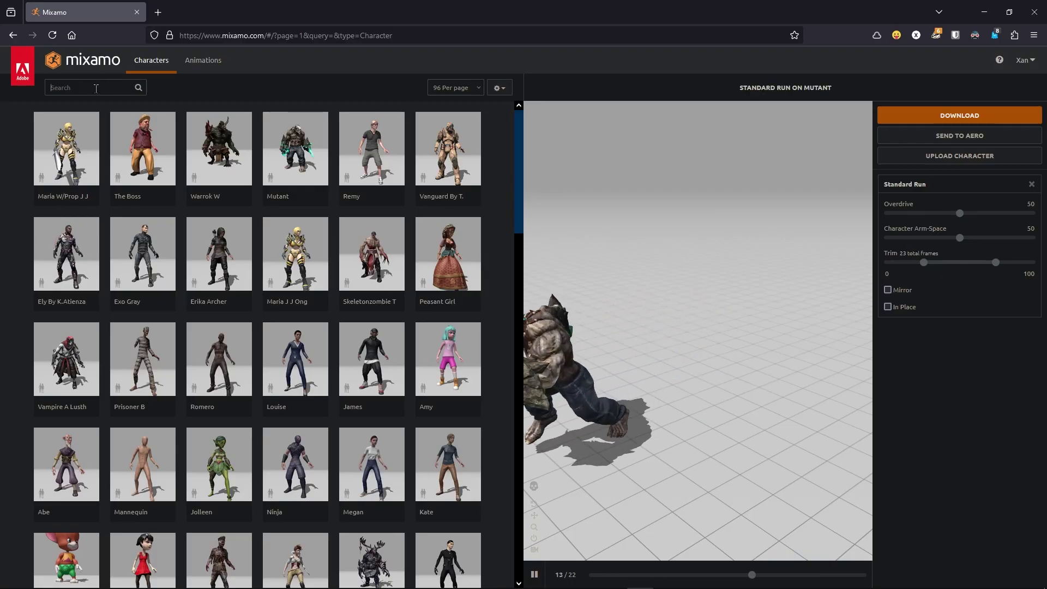
Step: Search the characters for "bot" and apply the Standard Run to Y Bot
click(93, 88)
text(bot)
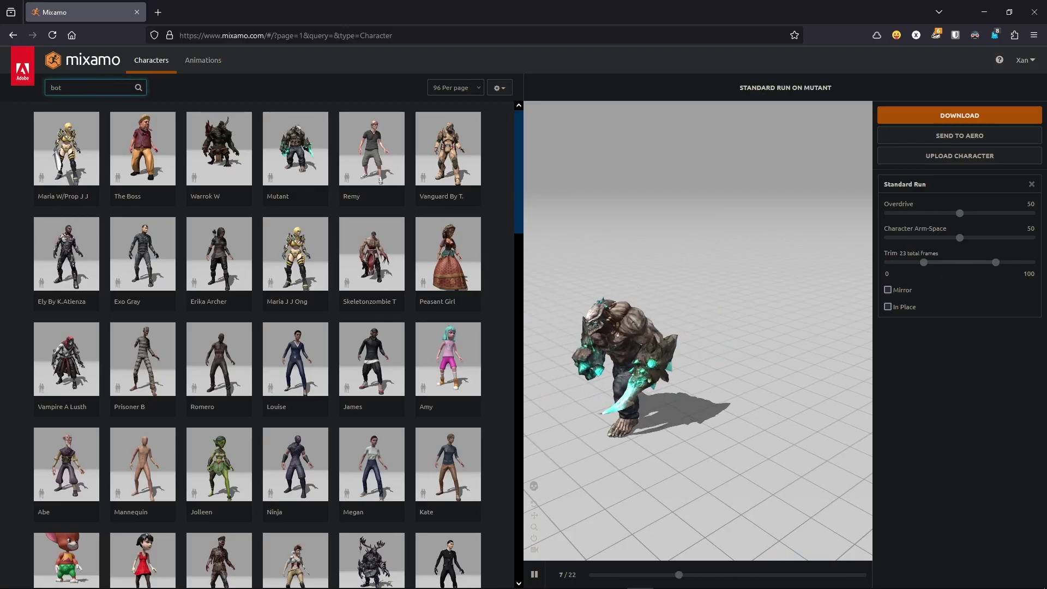
key(Return)
click(165, 172)
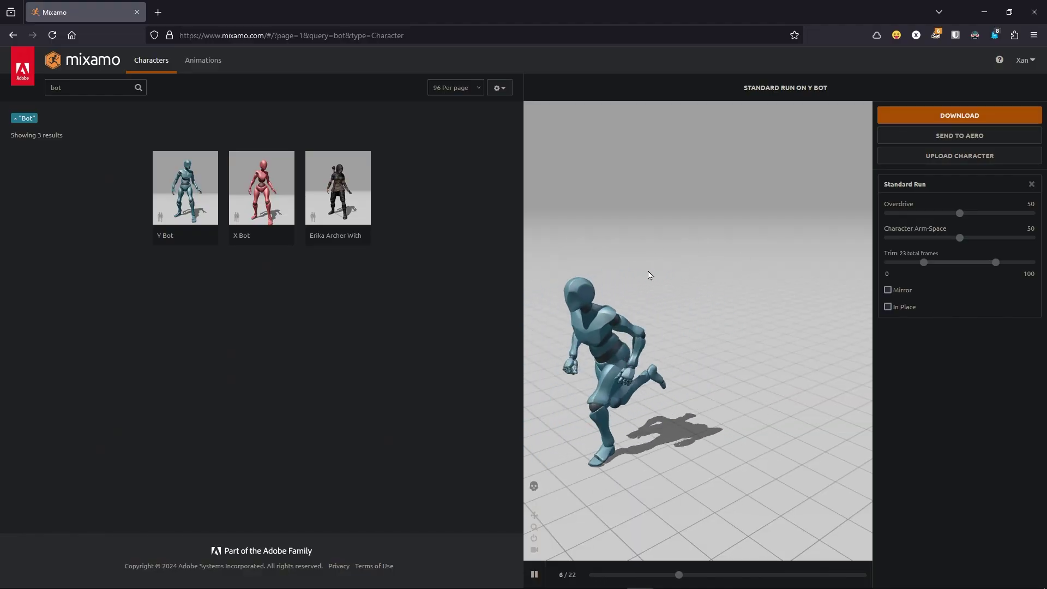
Step: Download the animated Y Bot as FBX Binary with skin, at 30 frames per second and no keyframe reduction
click(949, 121)
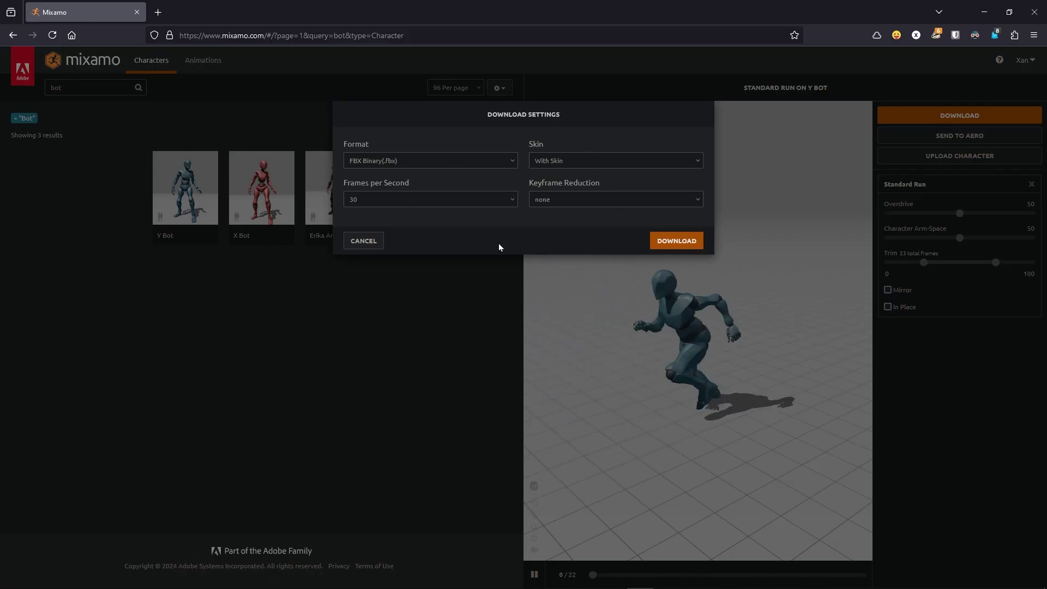
click(682, 241)
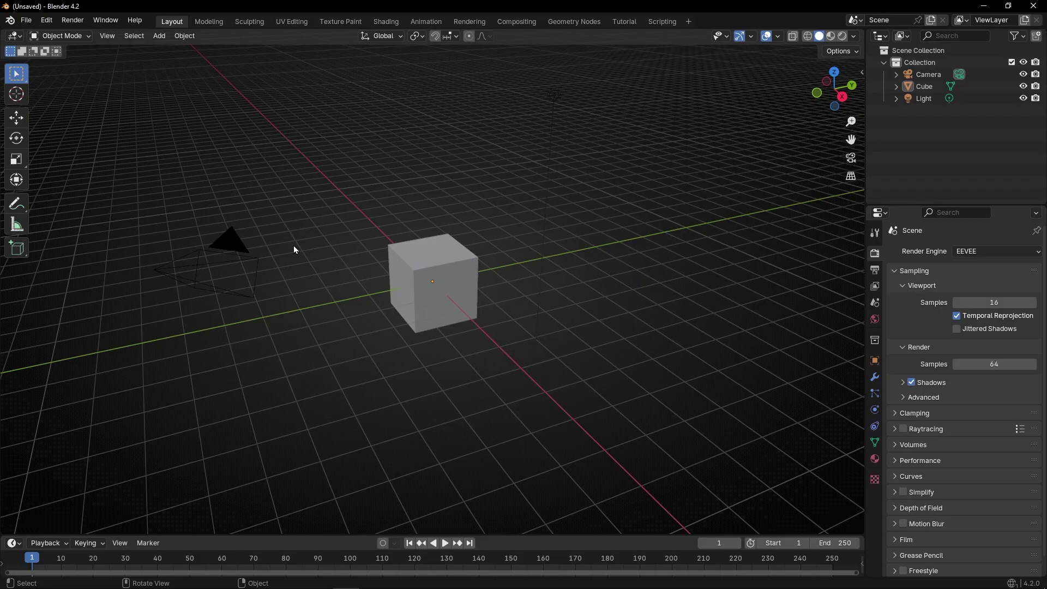
Step: In Blender, delete the default camera, cube and light, and import the downloaded Y Bot run FBX
drag(190, 187, 382, 338)
key(Delete)
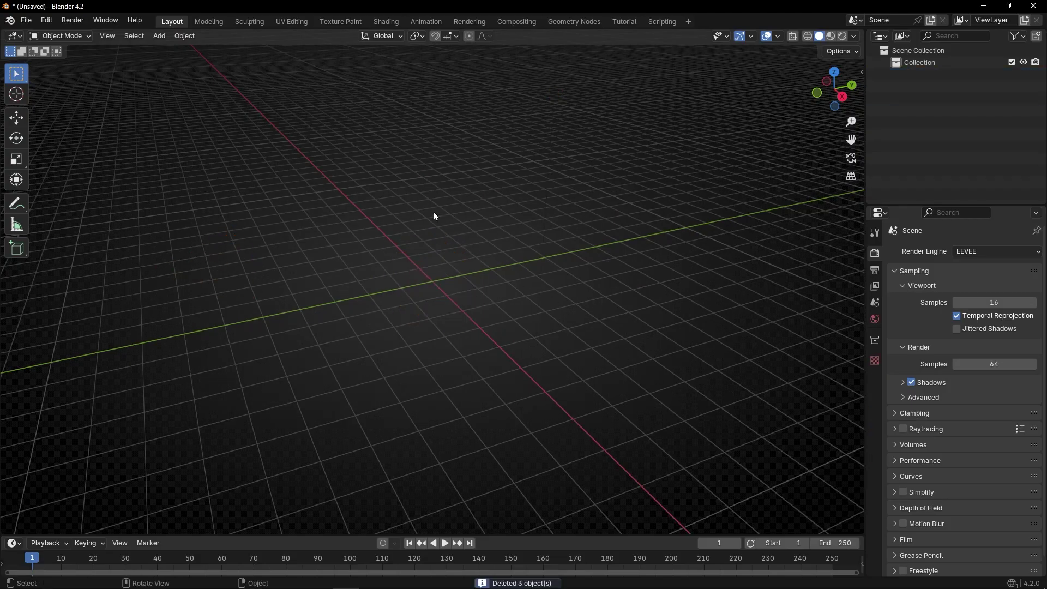
click(27, 20)
mouse_move(63, 191)
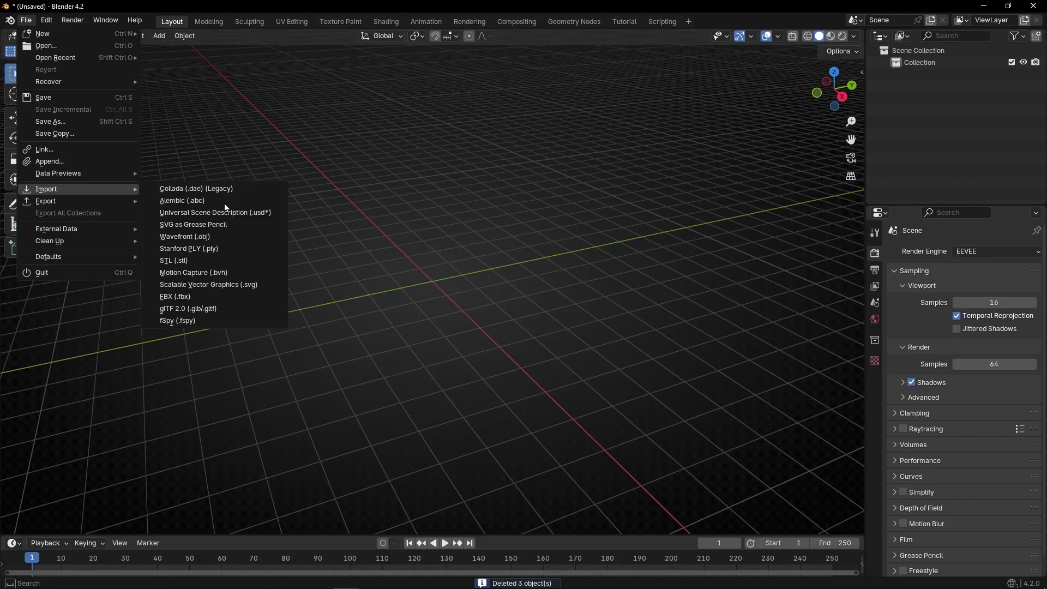
click(218, 297)
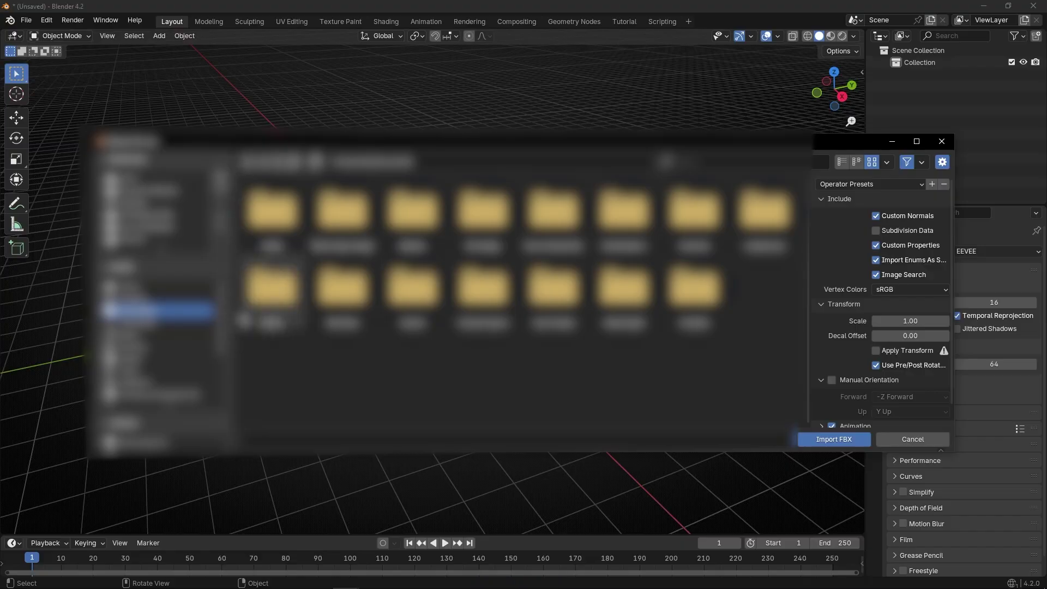
double_click(296, 217)
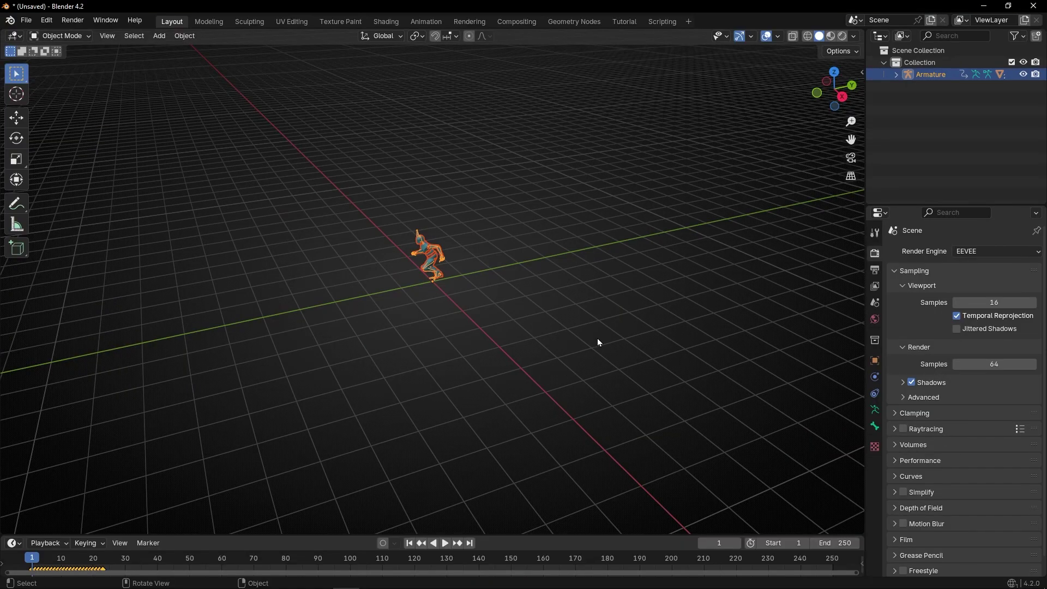
Step: Play the imported running animation from a side view of the character and stop it
scroll(478, 266, up, 4)
middle_drag(479, 268, 720, 207)
key(space)
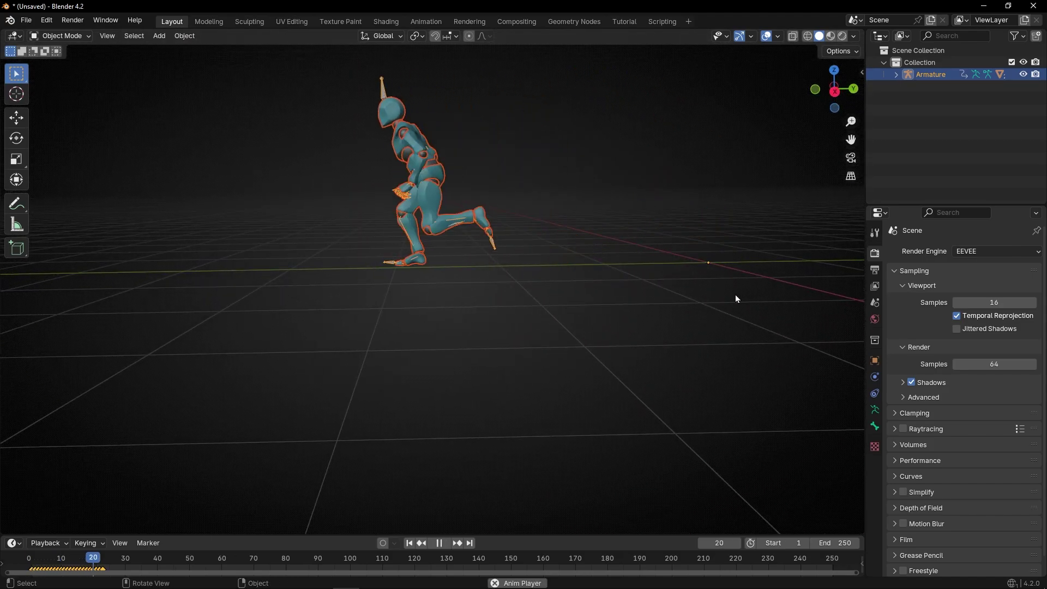
key(space)
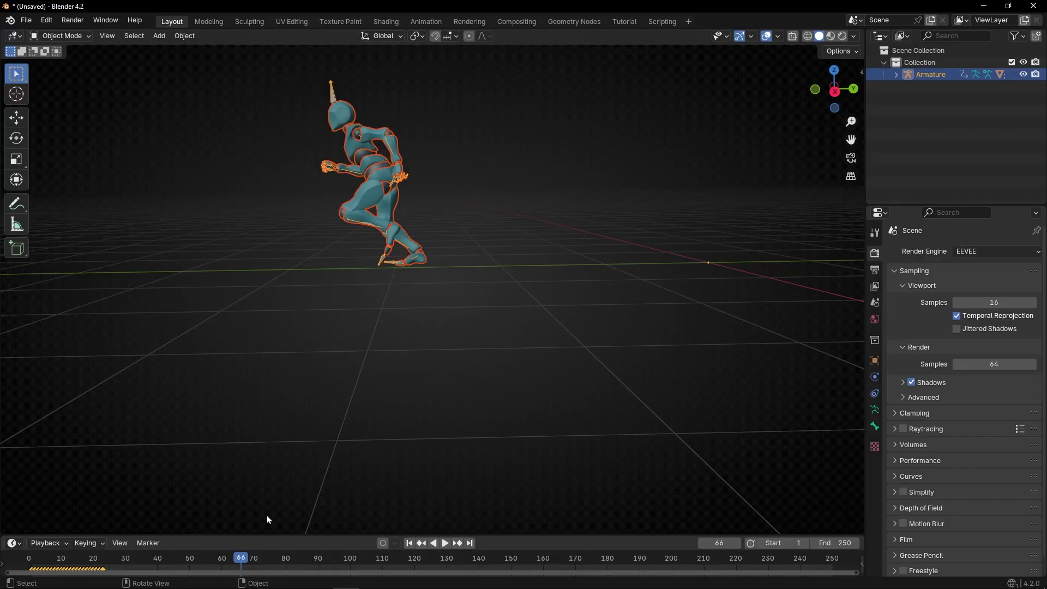
Step: Enlarge the timeline area below the 3D view and move the playhead back to frame 36
drag(273, 534, 245, 275)
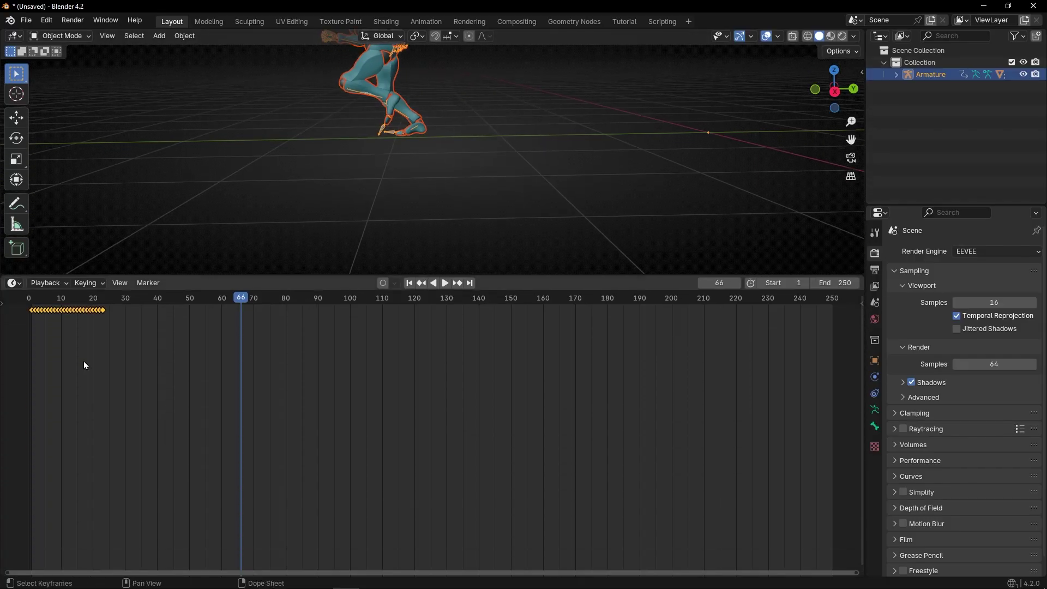
shift+middle_drag(421, 155, 442, 240)
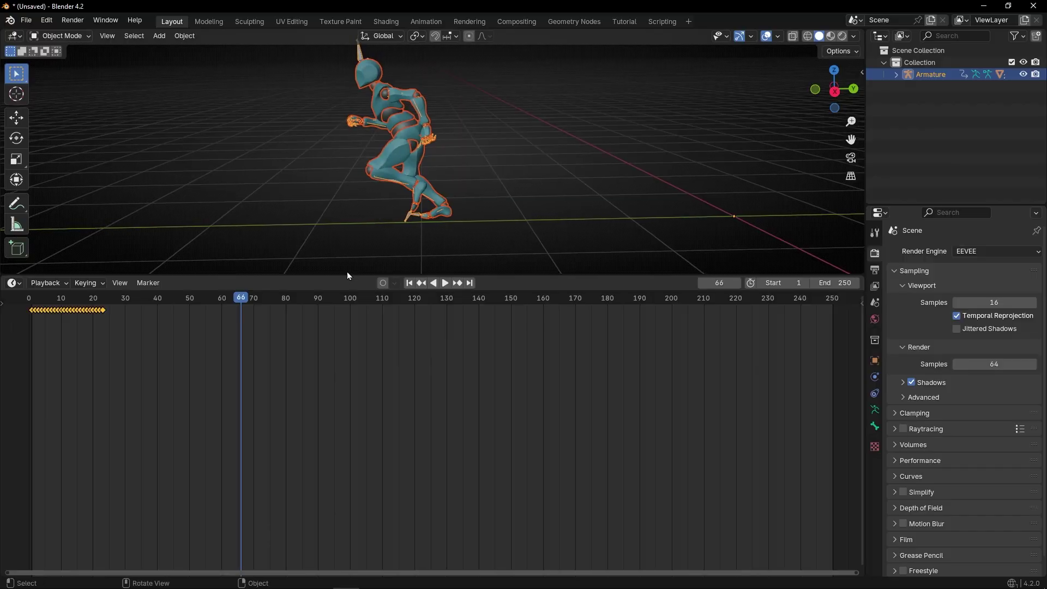
drag(240, 301, 135, 302)
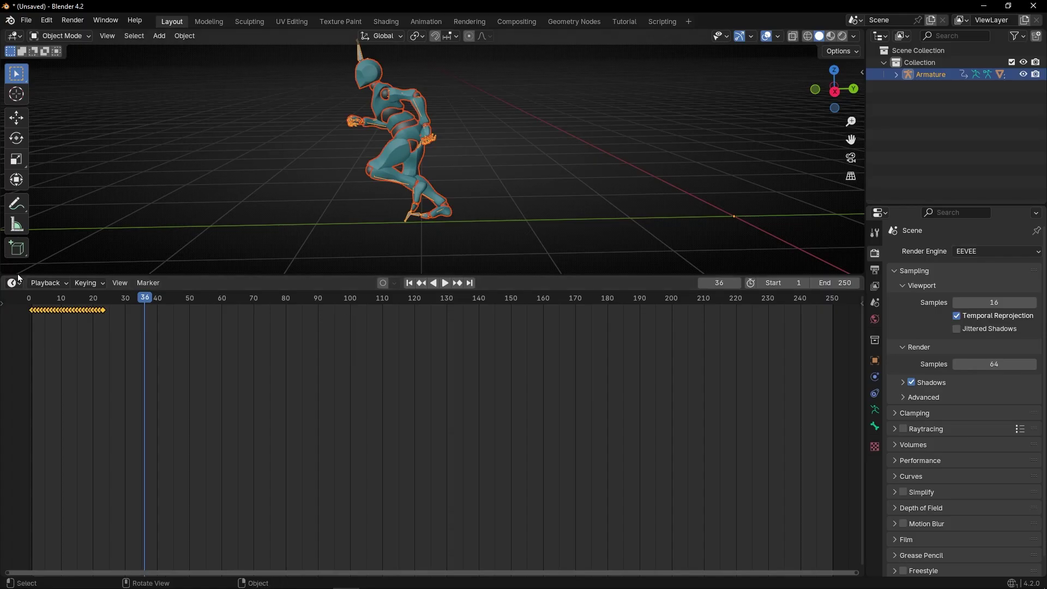
Step: Reselect the Armature to show its keyframes and scrub the playhead back to frame 17
click(243, 104)
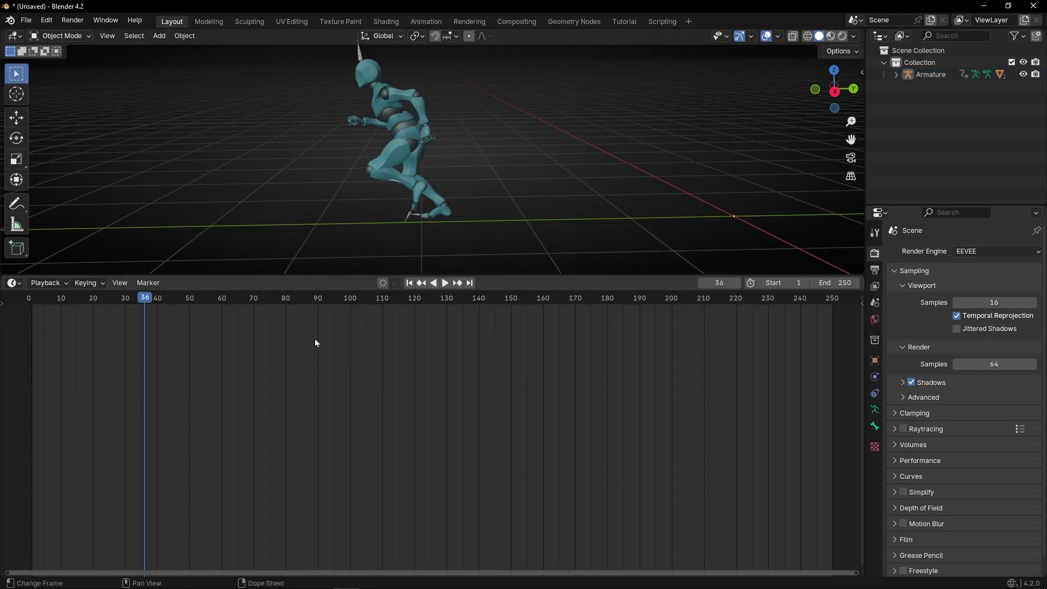
click(929, 80)
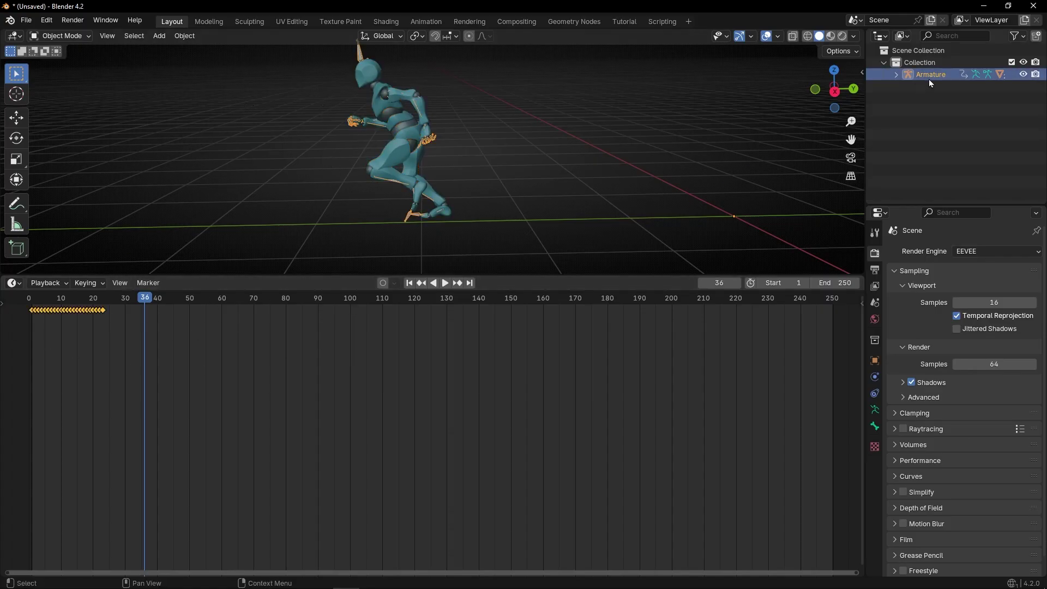
scroll(393, 210, down, 4)
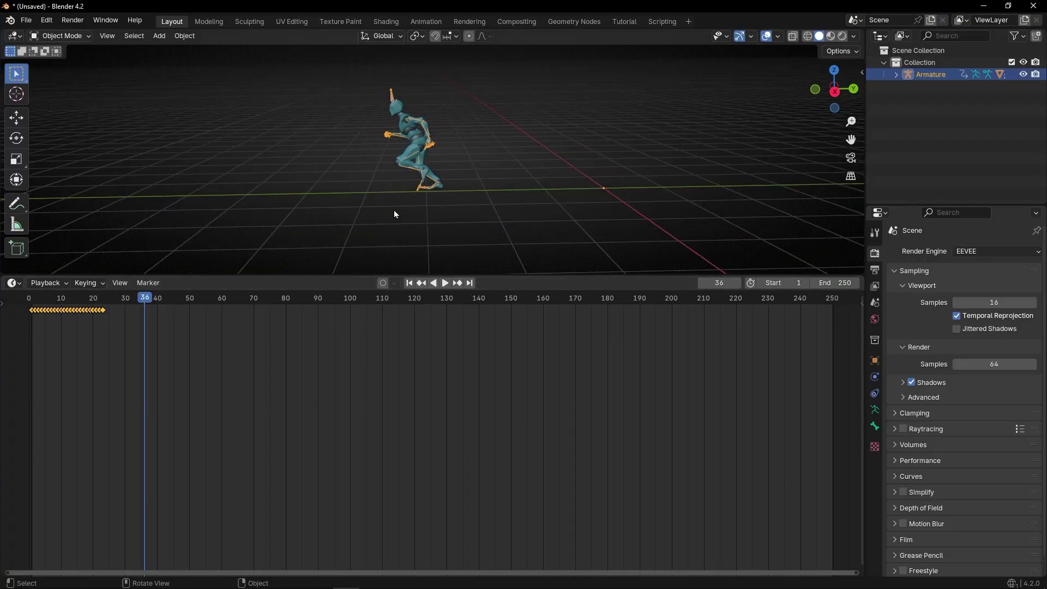
mouse_move(393, 211)
shift+middle_down()
mouse_move(406, 209)
mouse_move(400, 226)
shift+middle_up()
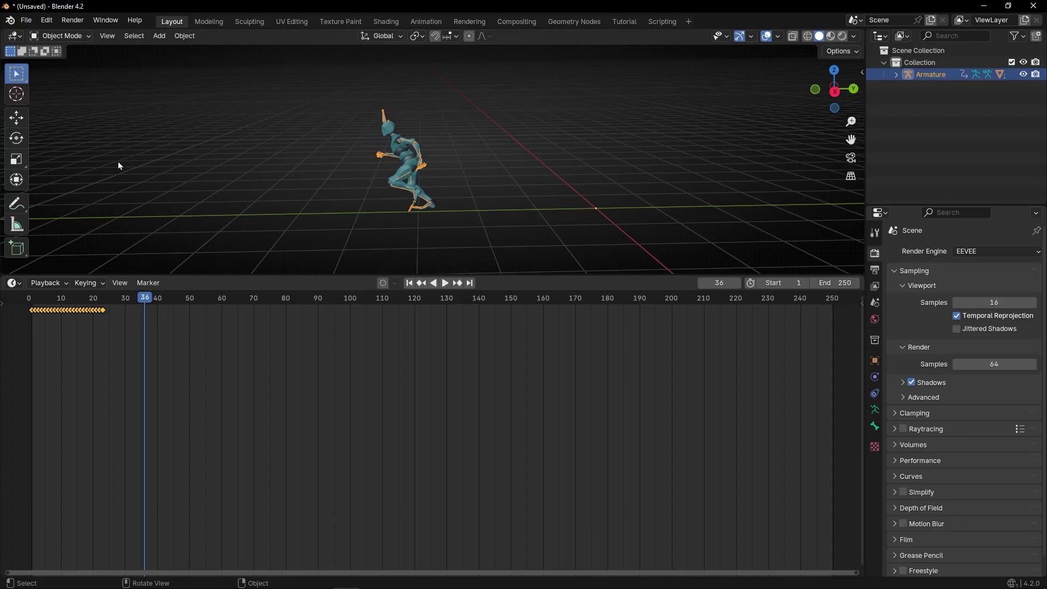
drag(147, 300, 86, 301)
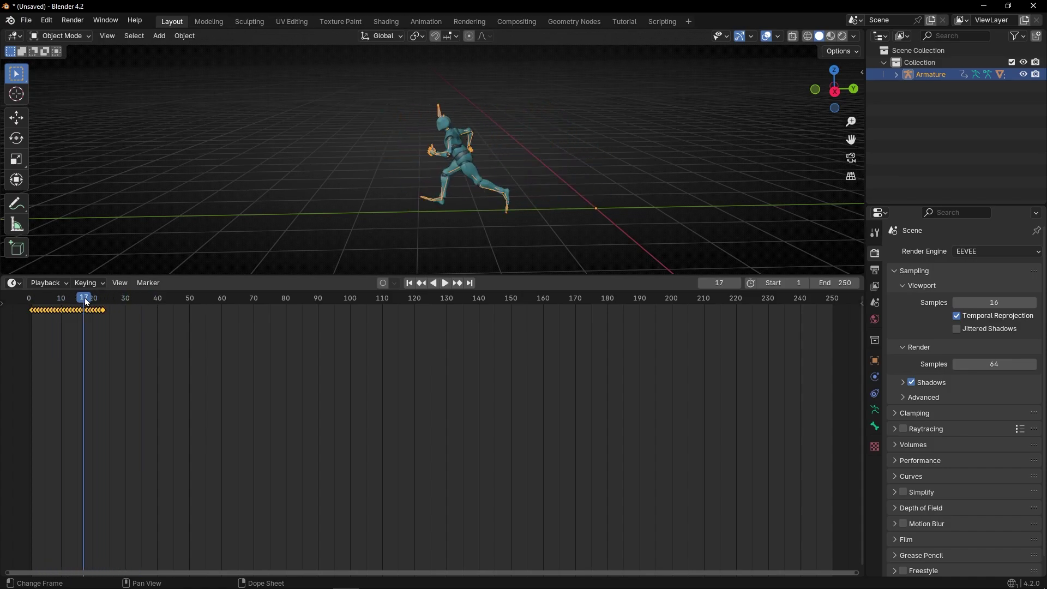
Step: Change the timeline area to the Graph Editor and examine the armature's animation curves
click(13, 283)
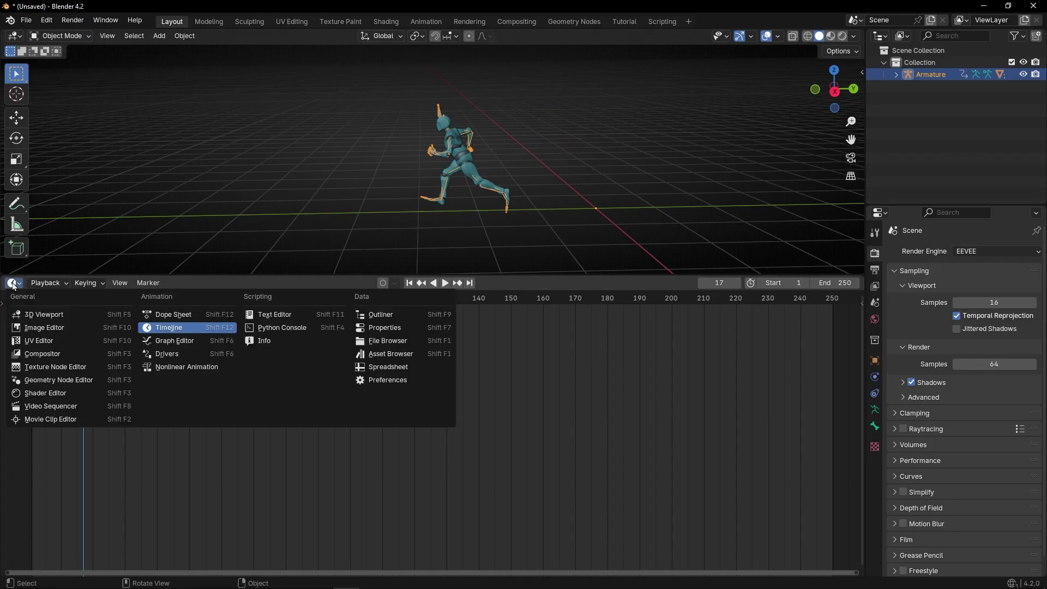
click(178, 343)
middle_drag(243, 365, 435, 408)
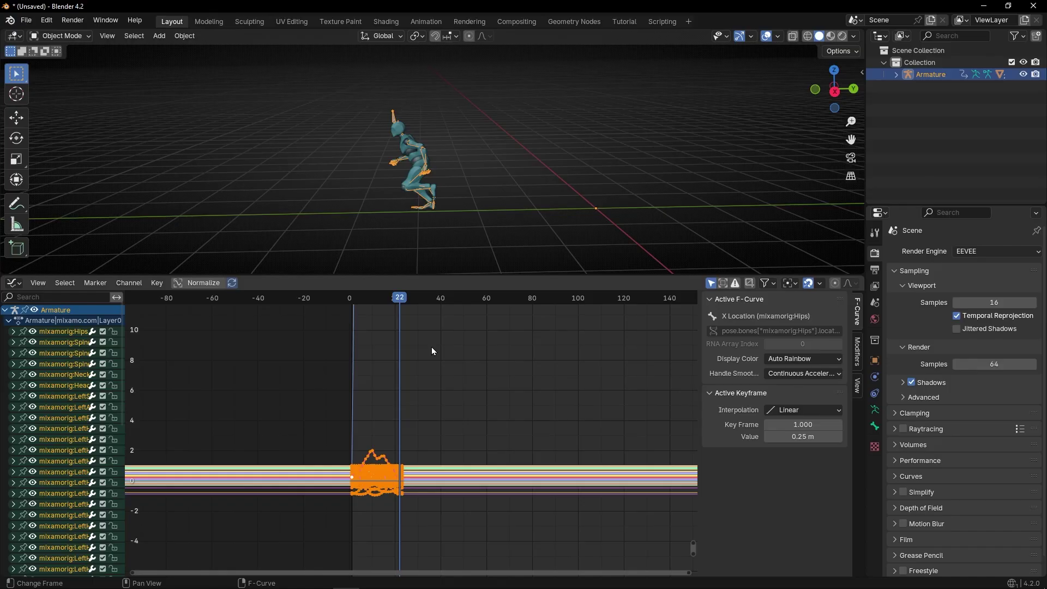
middle_drag(433, 351, 405, 387)
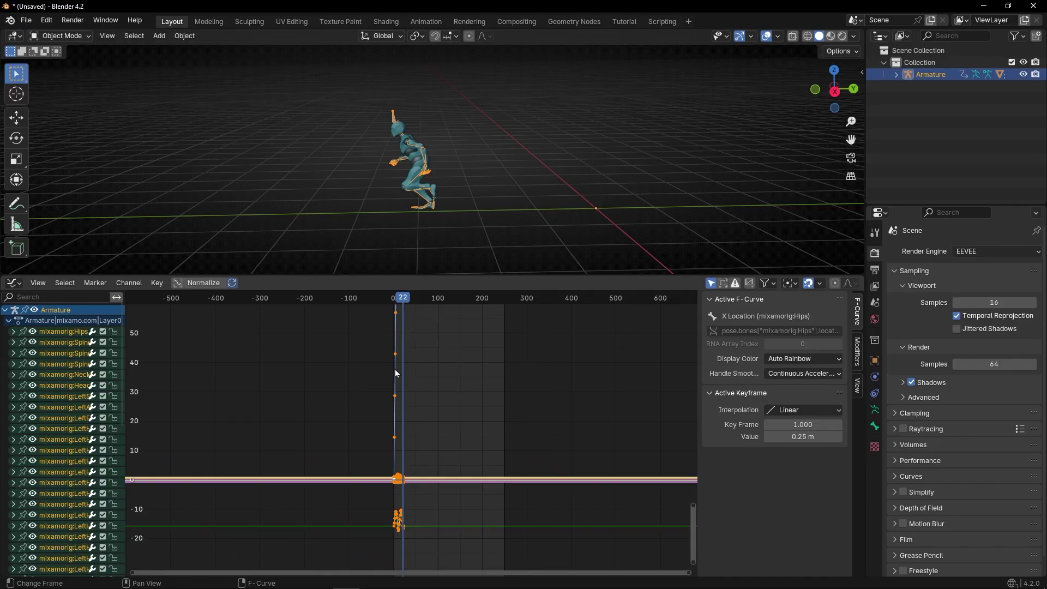
Step: Select all keyframes in the Graph Editor and fit the view to the full curves
click(424, 403)
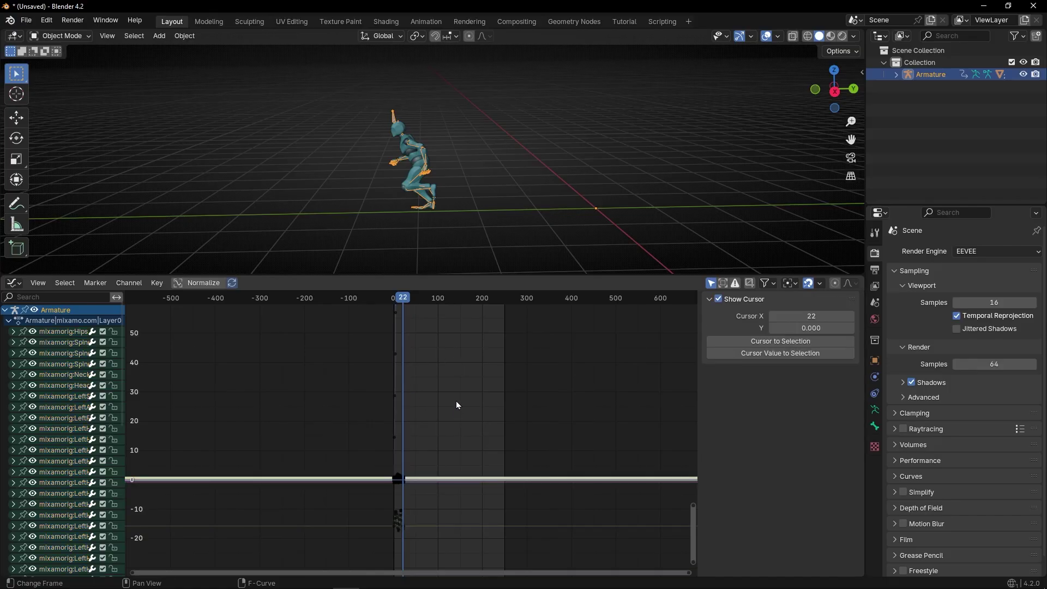
key(a)
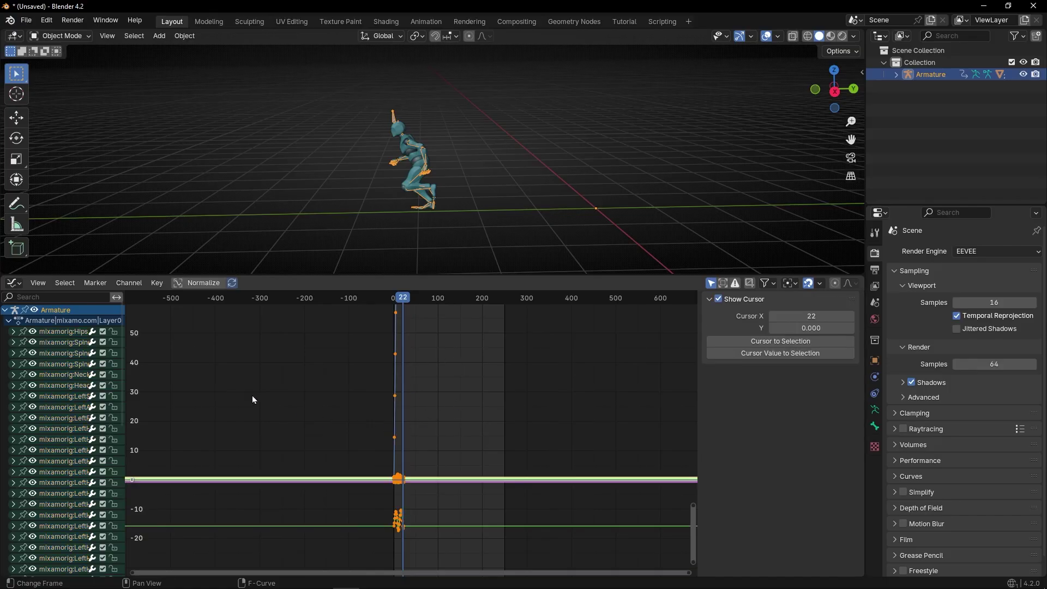
click(41, 283)
click(62, 347)
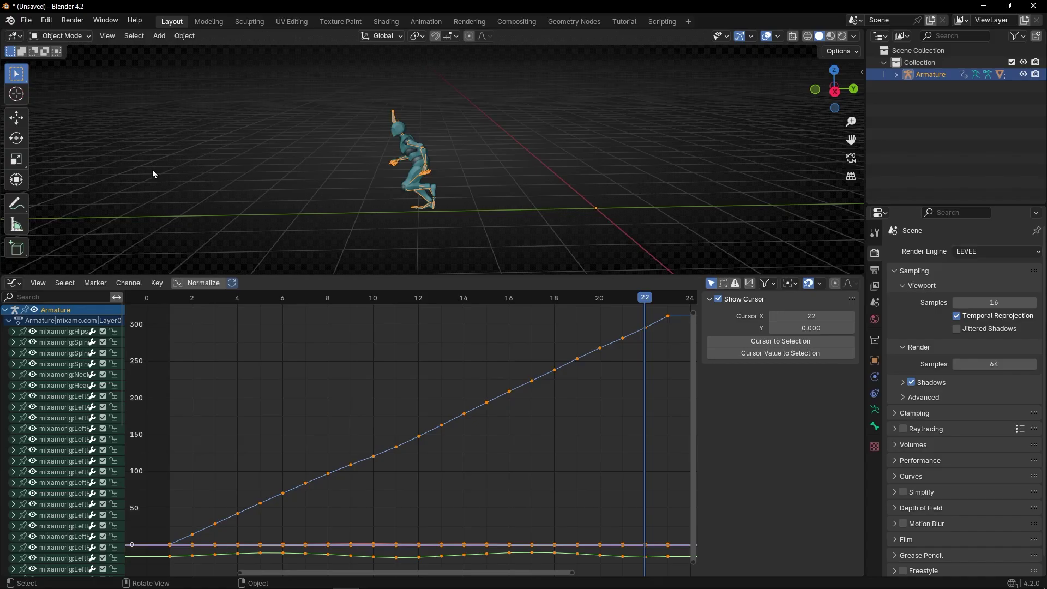
scroll(476, 385, down, 5)
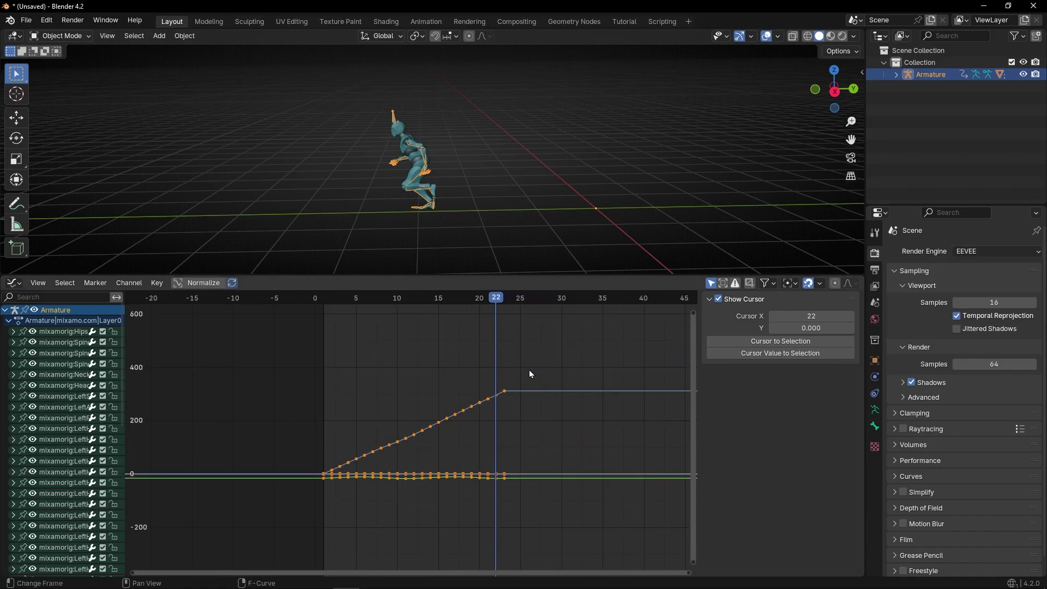
Step: Play the animation past the last keyframe to frame 35 and deselect all curve keyframes
key(space)
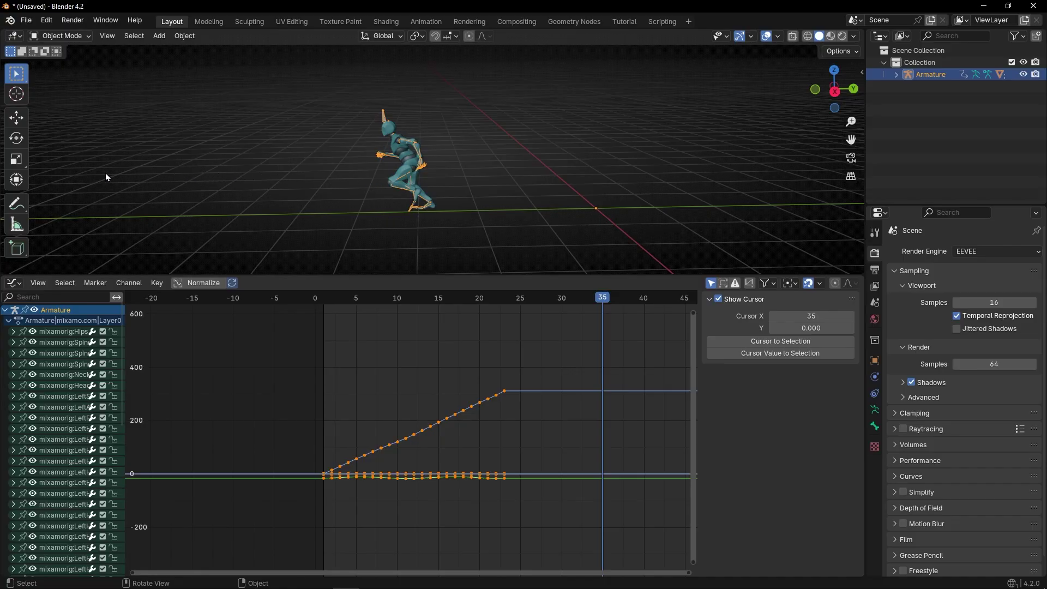
scroll(453, 372, up, 3)
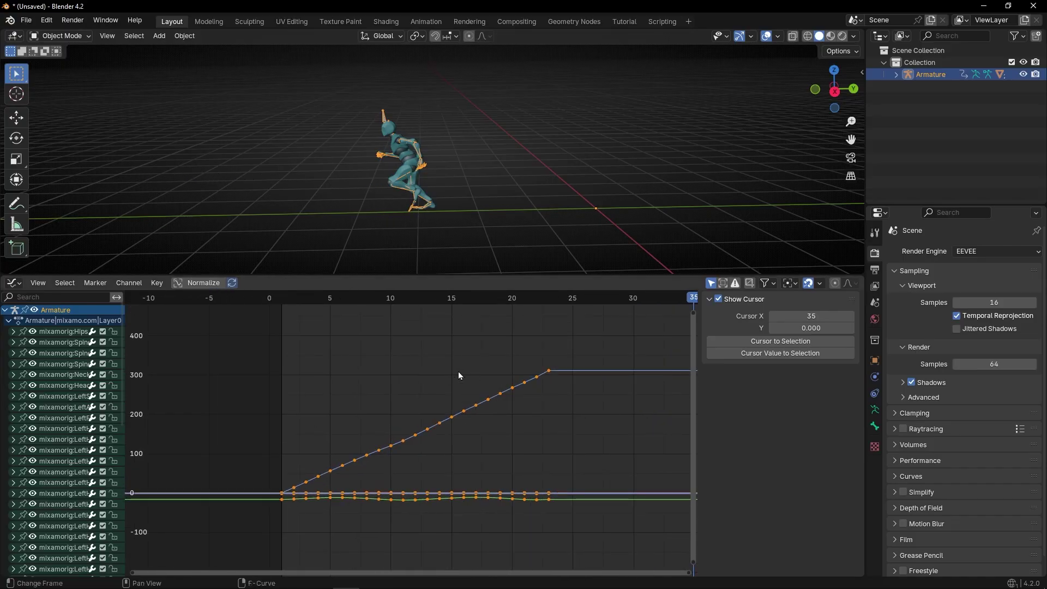
click(458, 371)
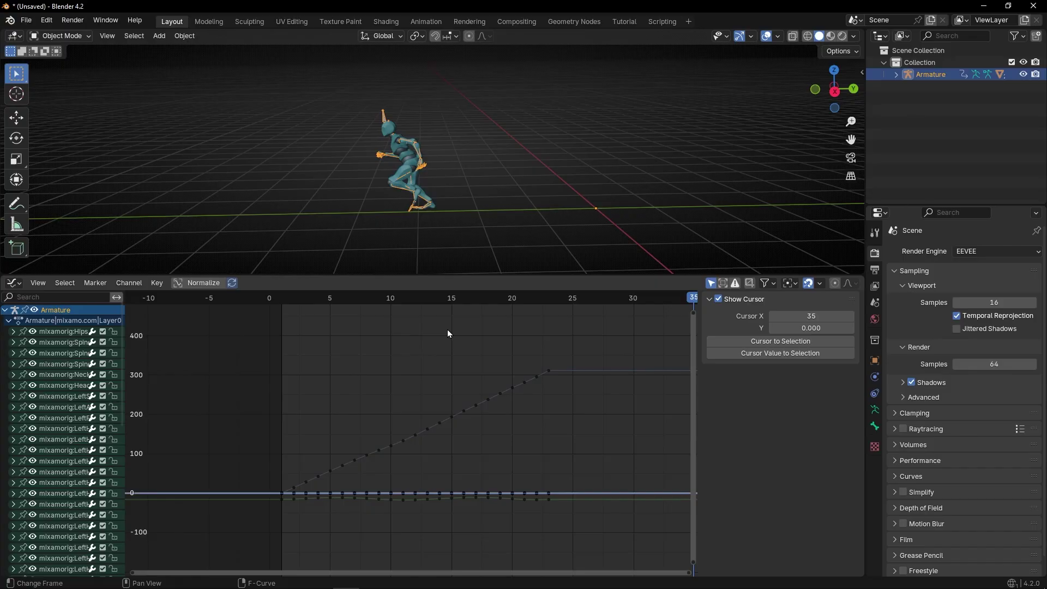
Step: Select all keyframes of the hips' Z Location curve and set its extrapolation to Linear Extrapolation
click(450, 416)
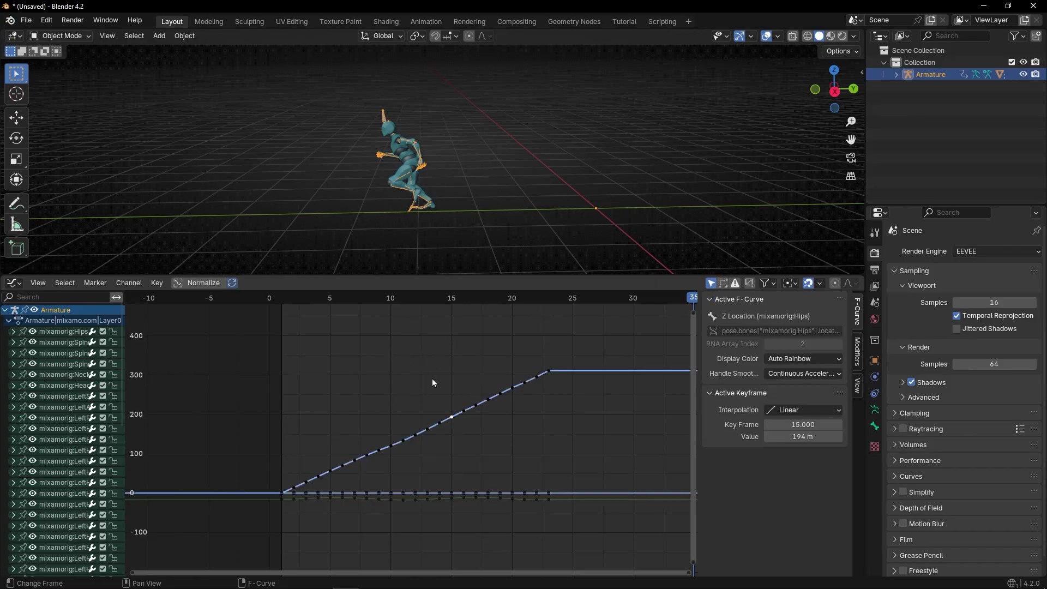
key(l)
key(ctrl+l)
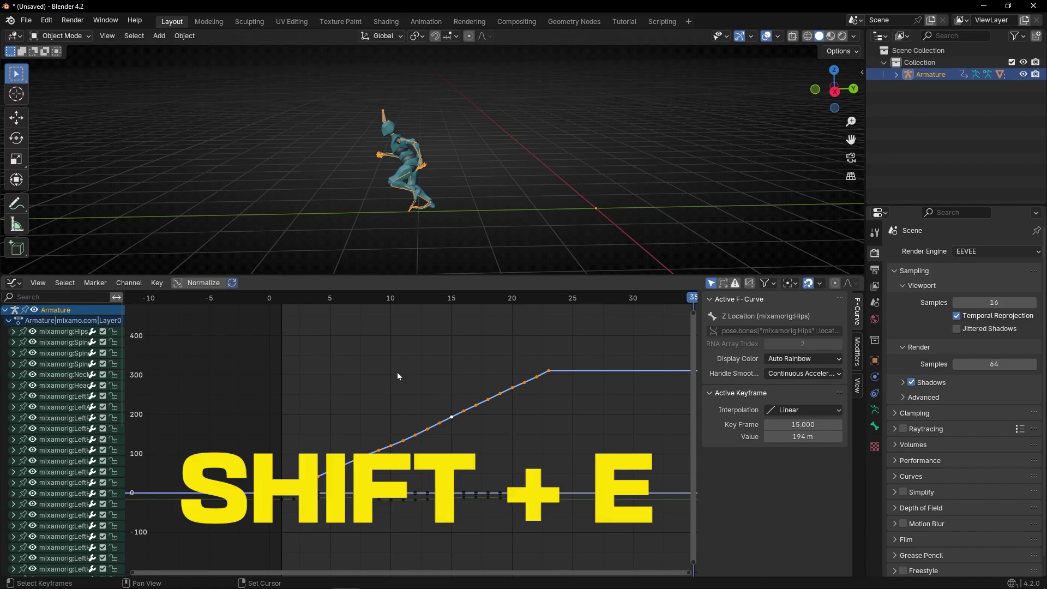
key(shift+e)
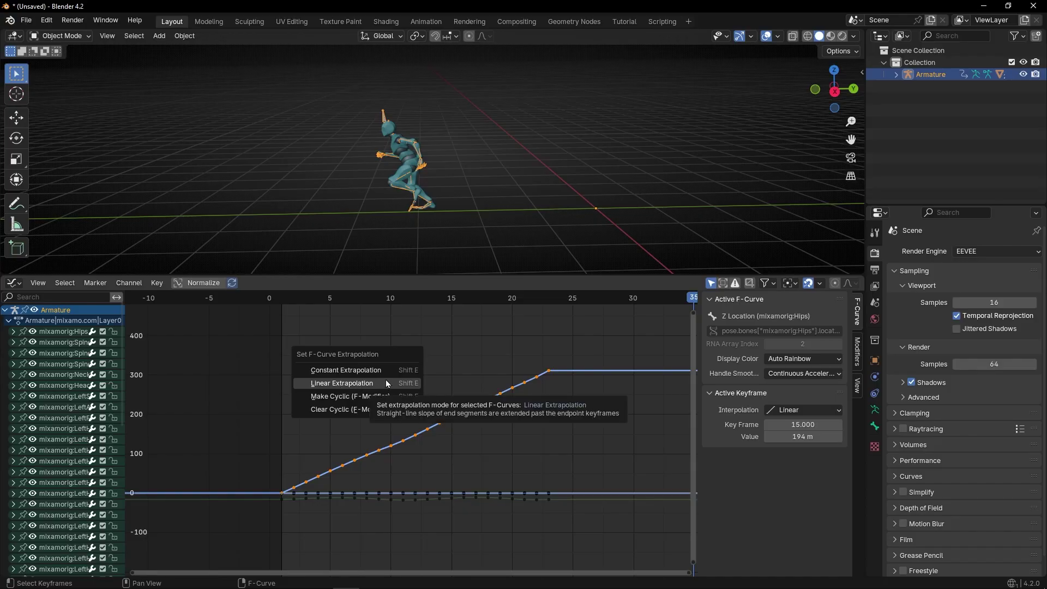
click(386, 383)
scroll(415, 444, down, 5)
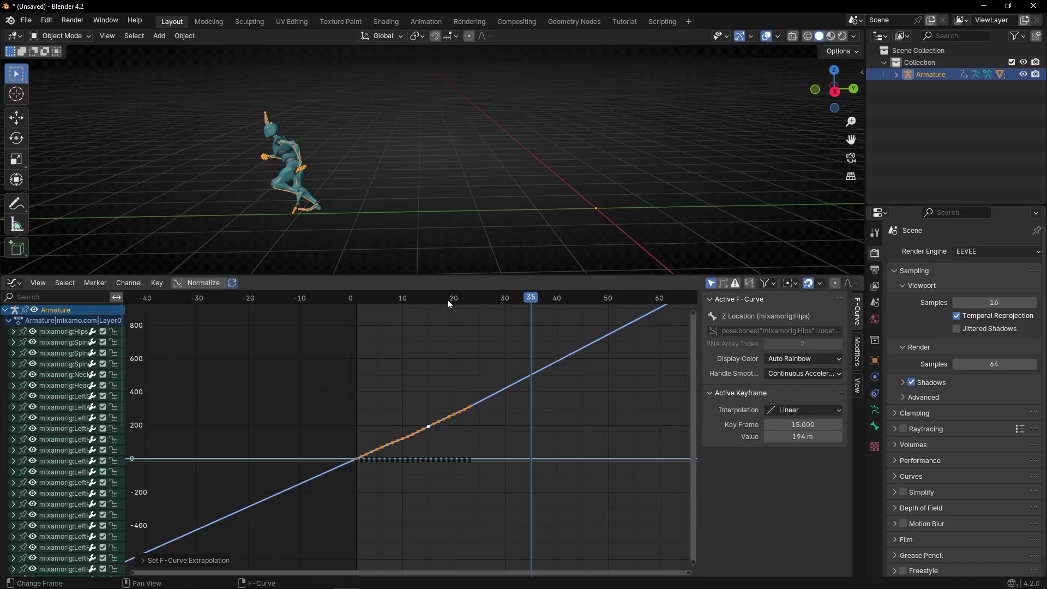
Step: Play the animation to check the extended forward motion and move the playhead to frame 5
drag(425, 301, 362, 302)
key(space)
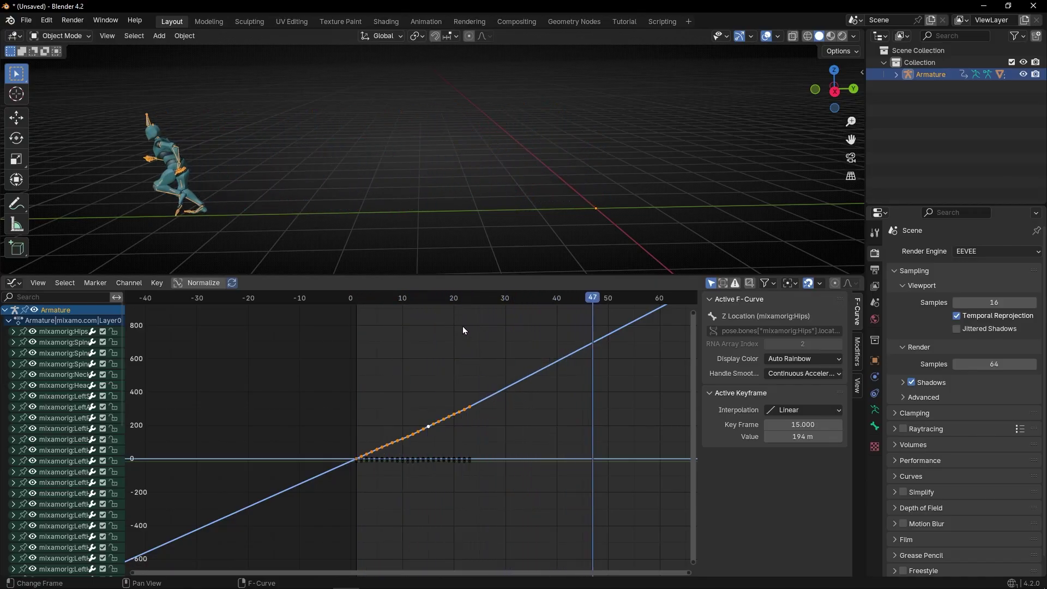
key(Escape)
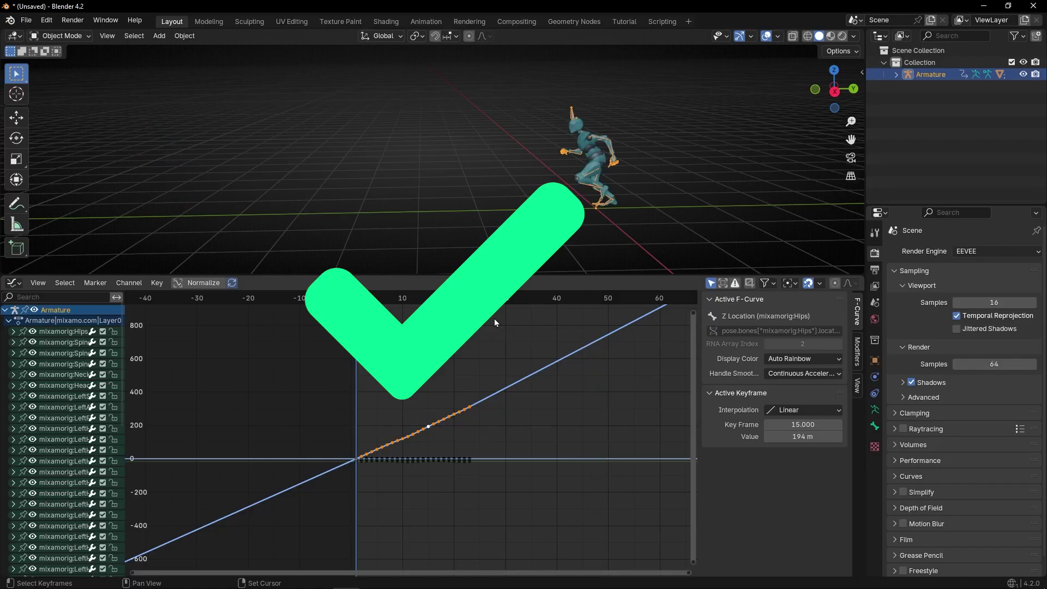
scroll(404, 465, up, 5)
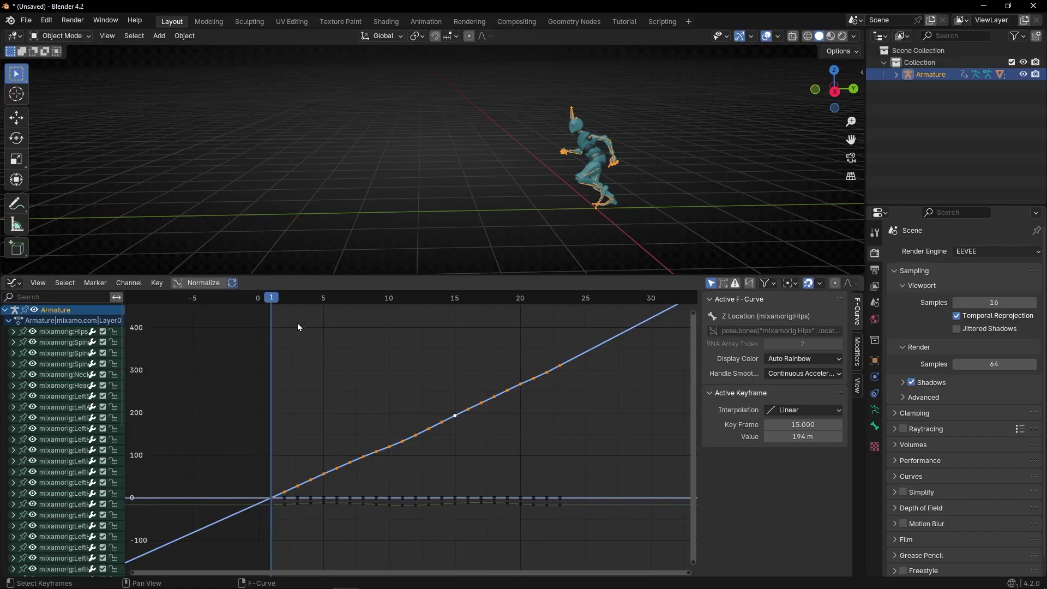
drag(276, 301, 323, 320)
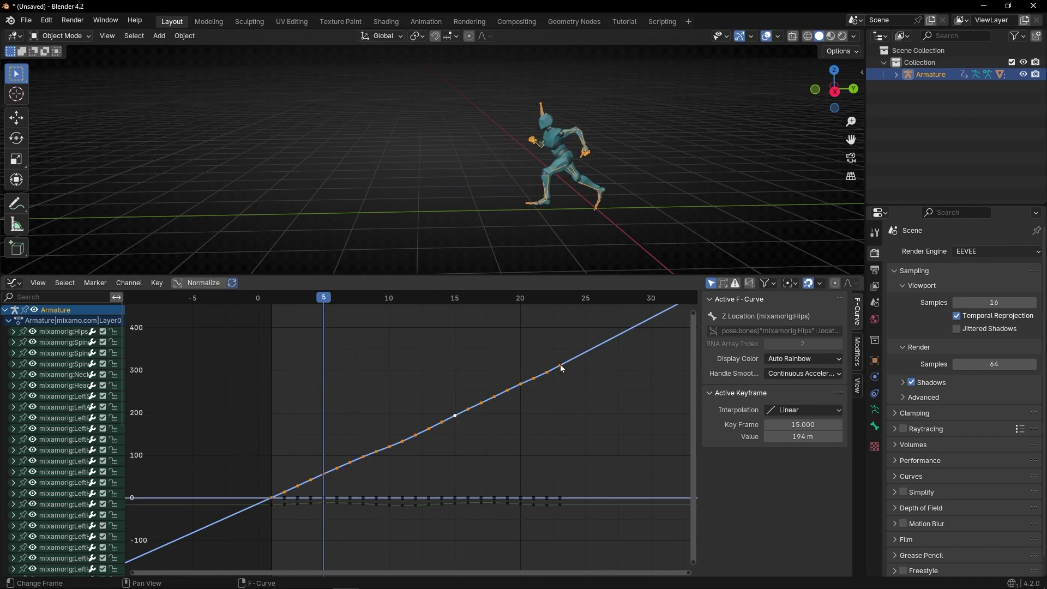
Step: Expand the mixamorig:Hips channels, identify the Z Location curve and lock its channel against editing
key(a)
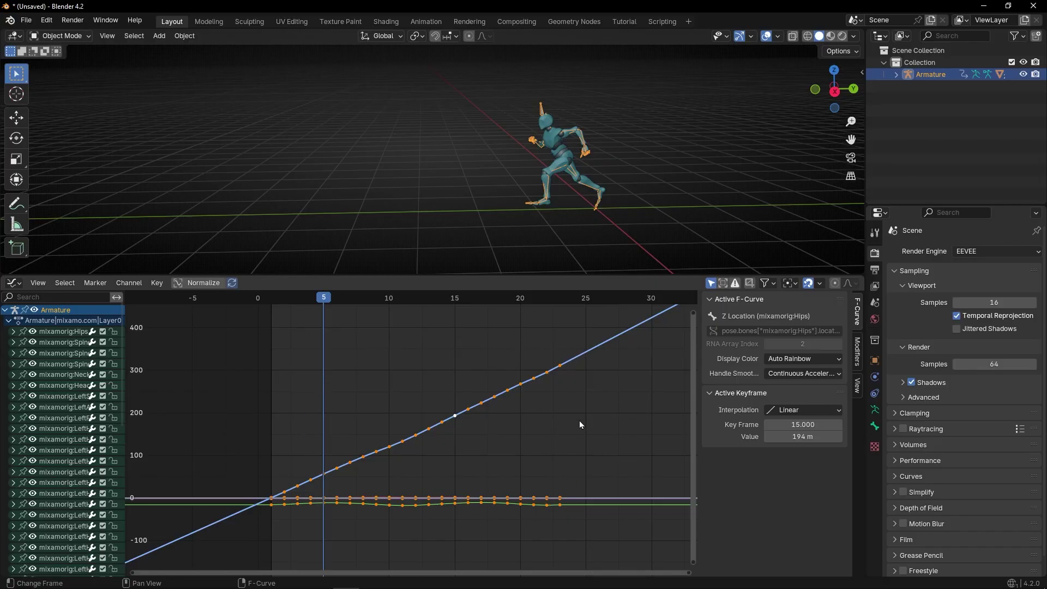
click(420, 391)
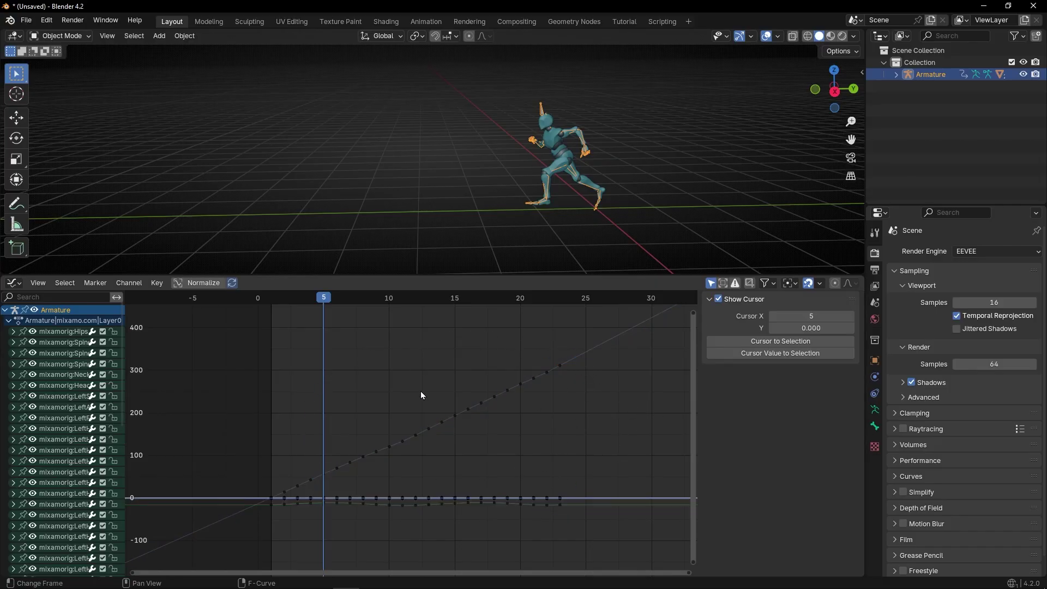
click(467, 409)
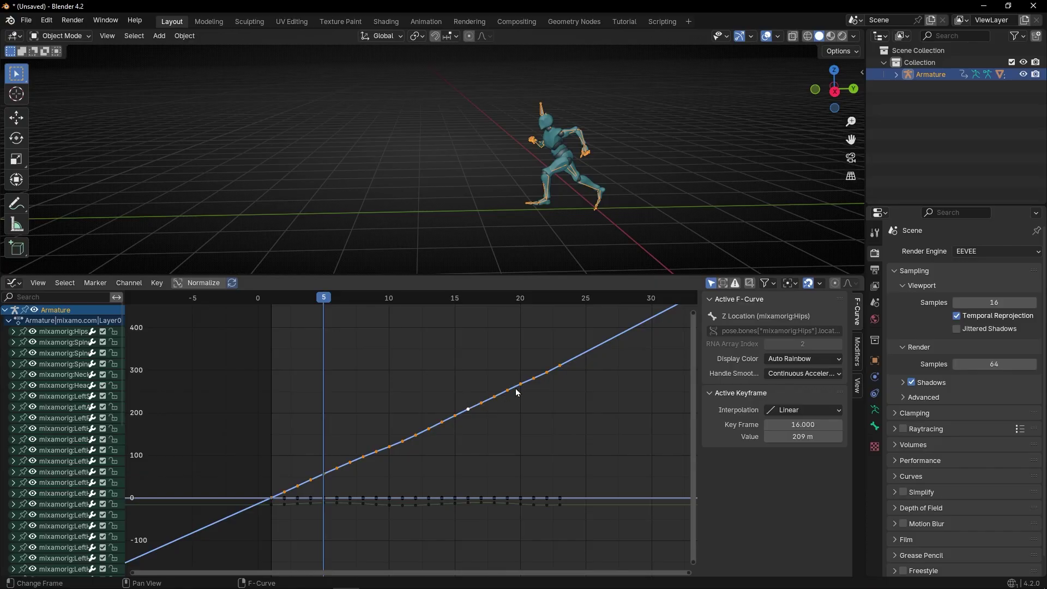
click(13, 332)
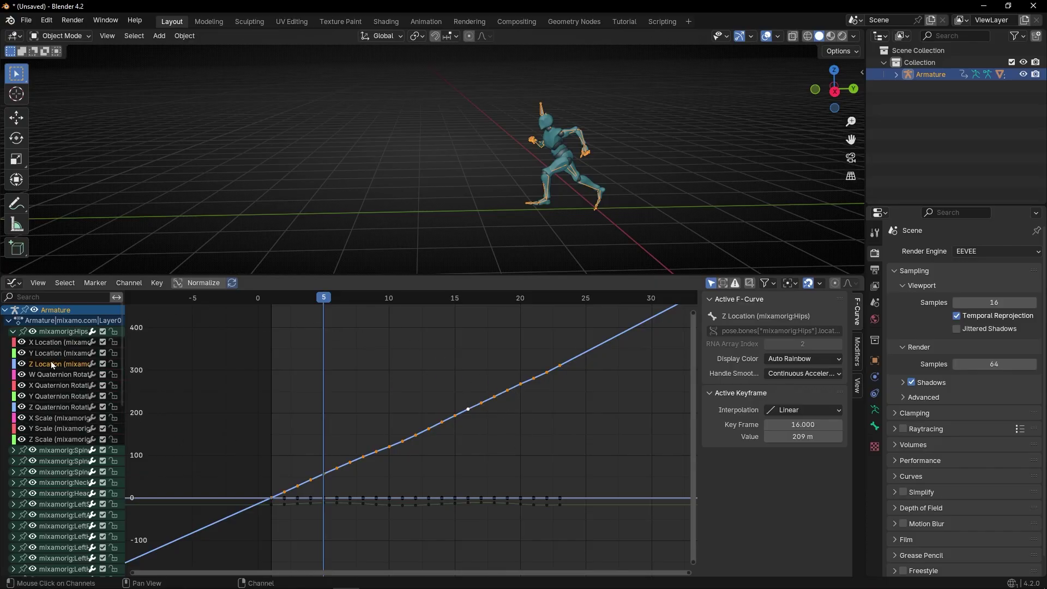
click(372, 397)
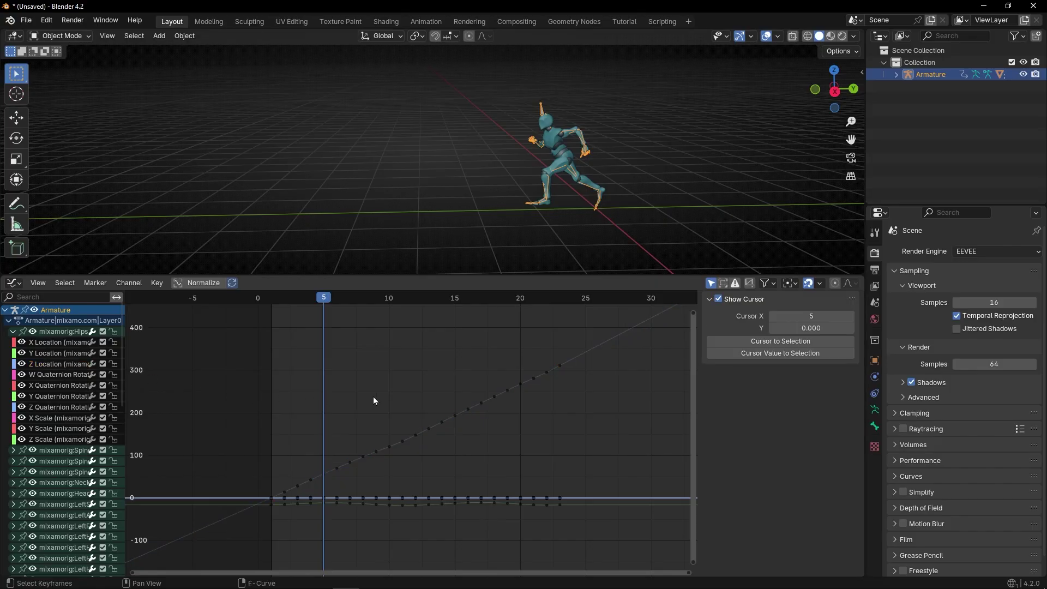
click(403, 442)
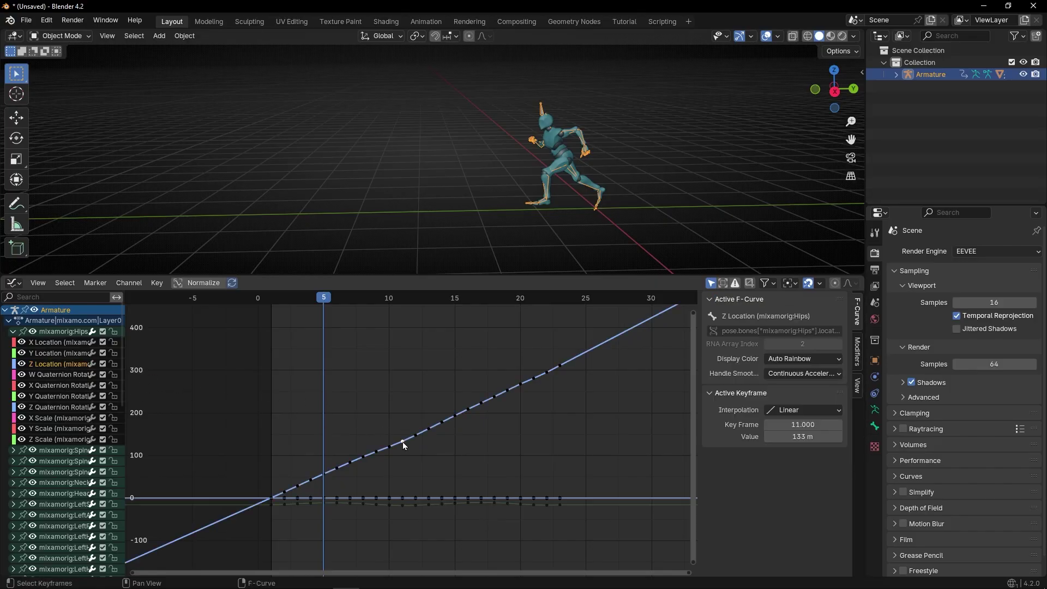
double_click(402, 442)
click(113, 363)
Step: Select all the remaining unlocked curves and add a Cycles F-Curve modifier to them
key(a)
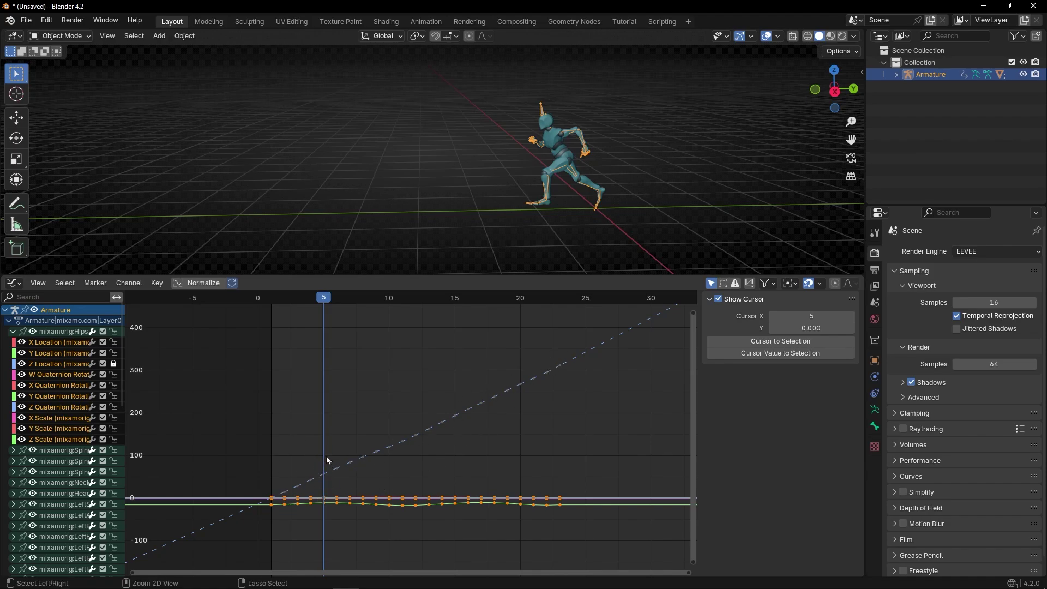
ctrl+middle_drag(325, 460, 253, 456)
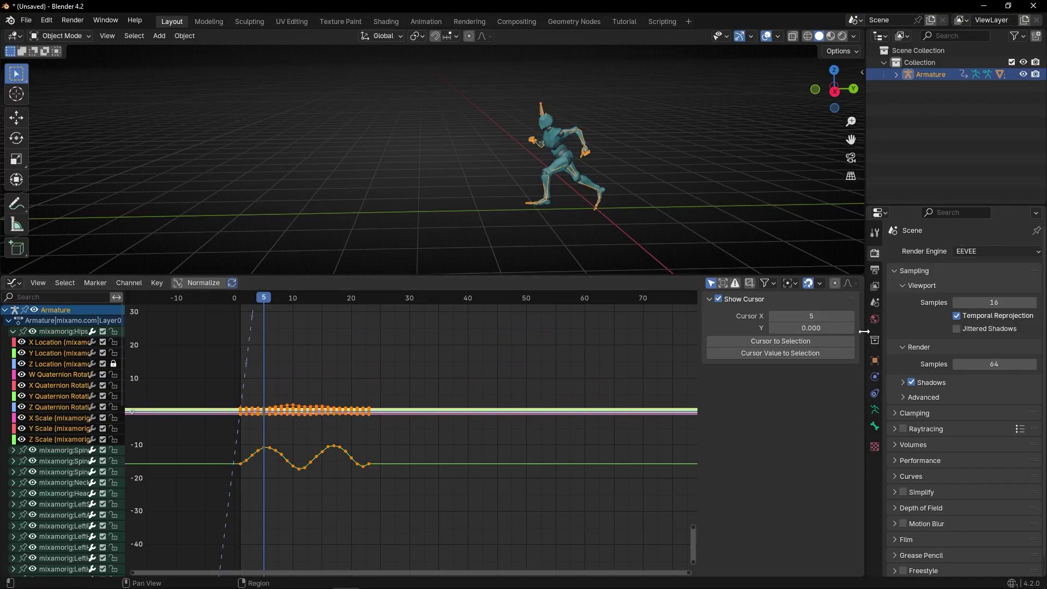
scroll(360, 397, up, 1)
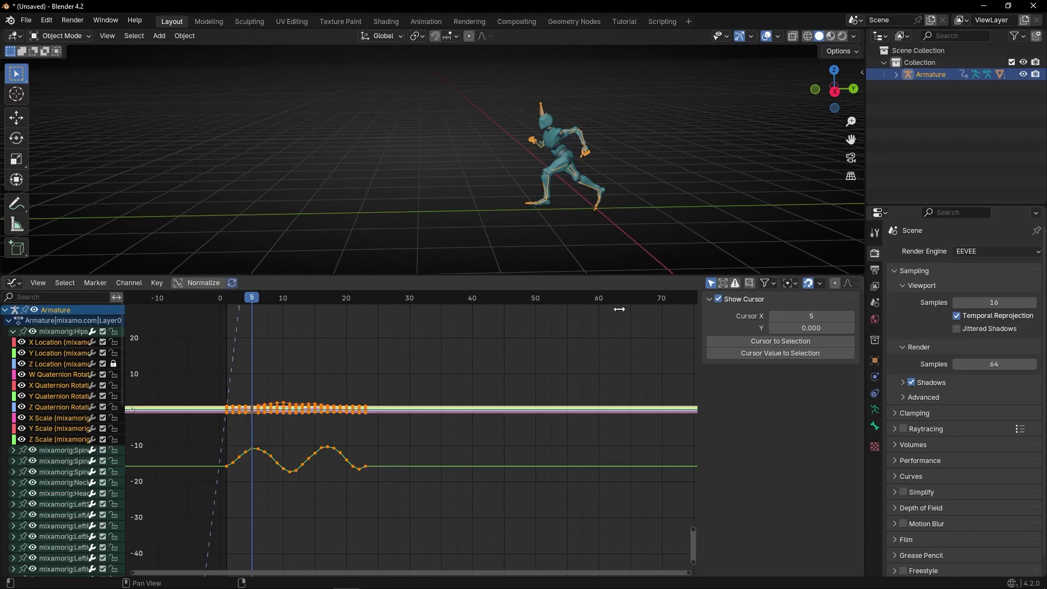
click(289, 408)
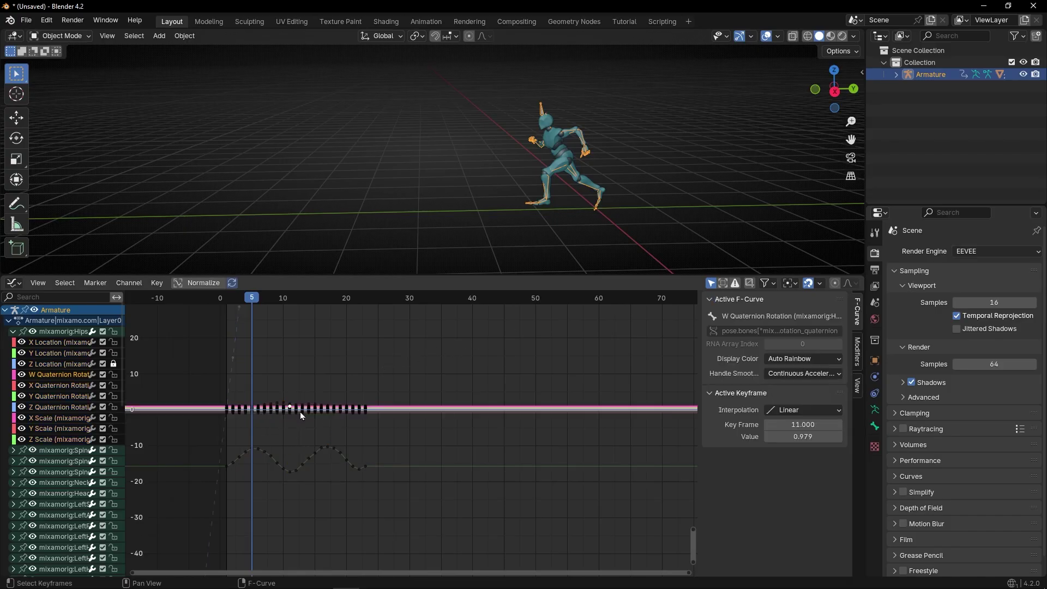
click(857, 354)
click(747, 301)
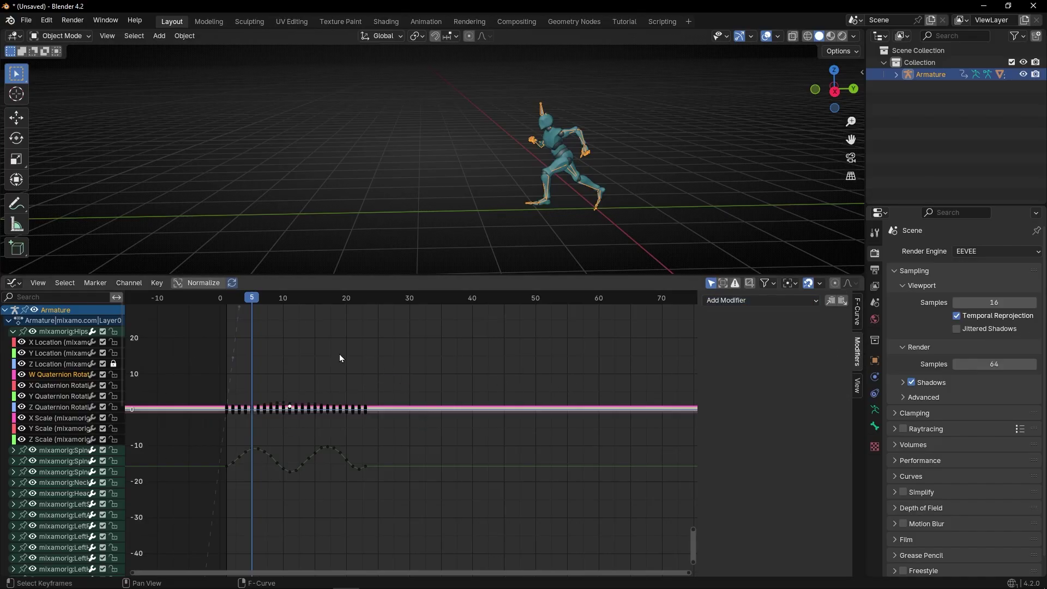
key(a)
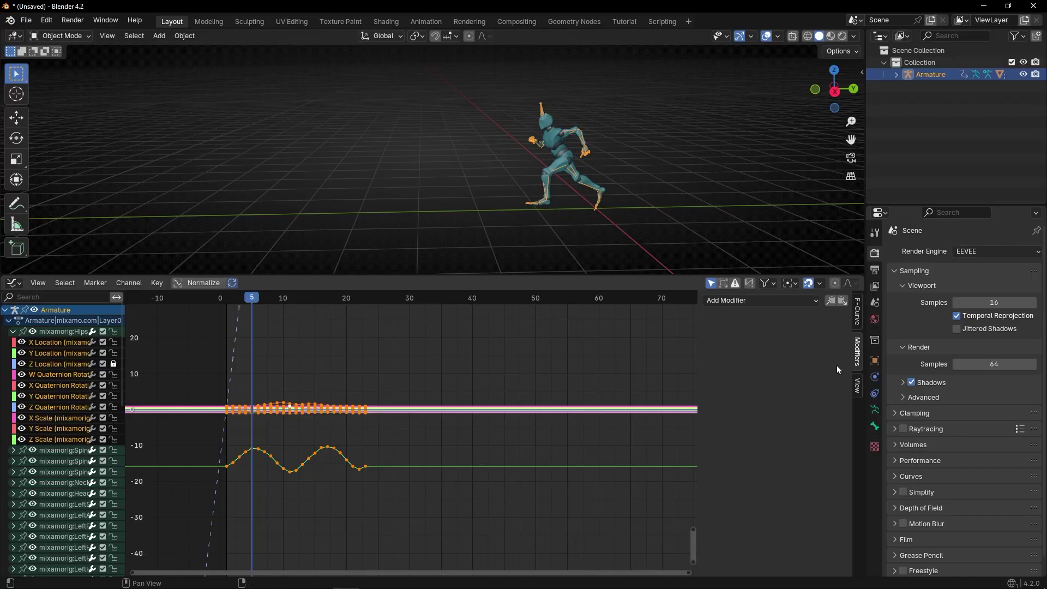
click(758, 302)
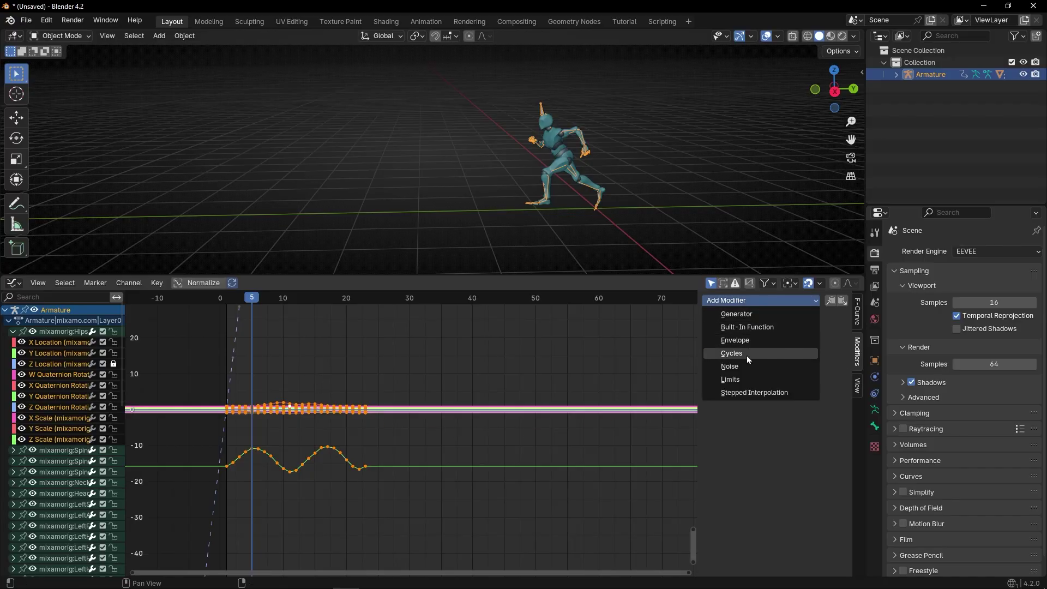
click(738, 354)
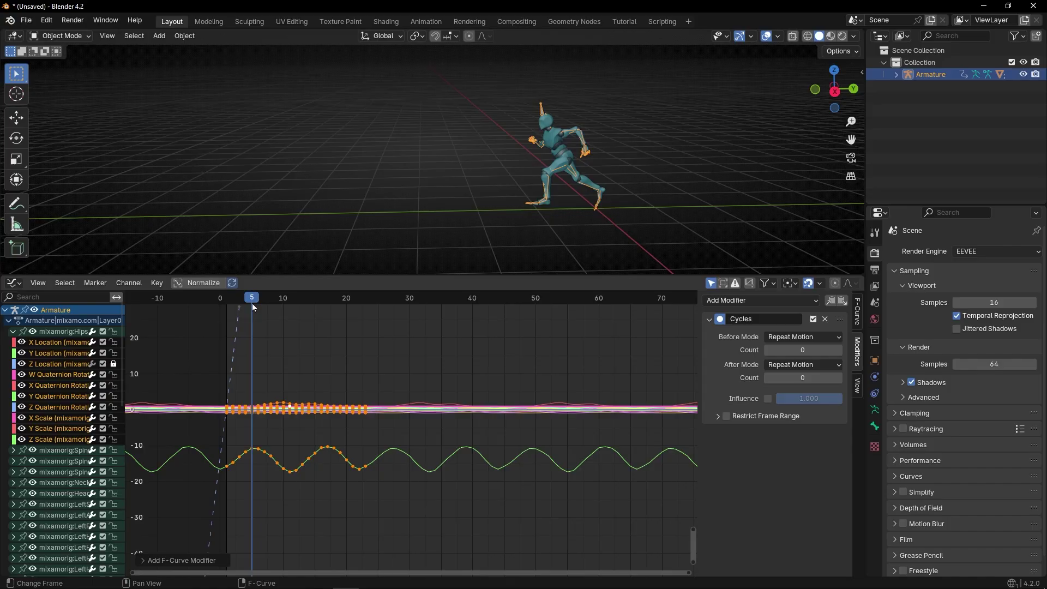
Step: Play the looping run from a slightly rotated view and return to the first frame
key(space)
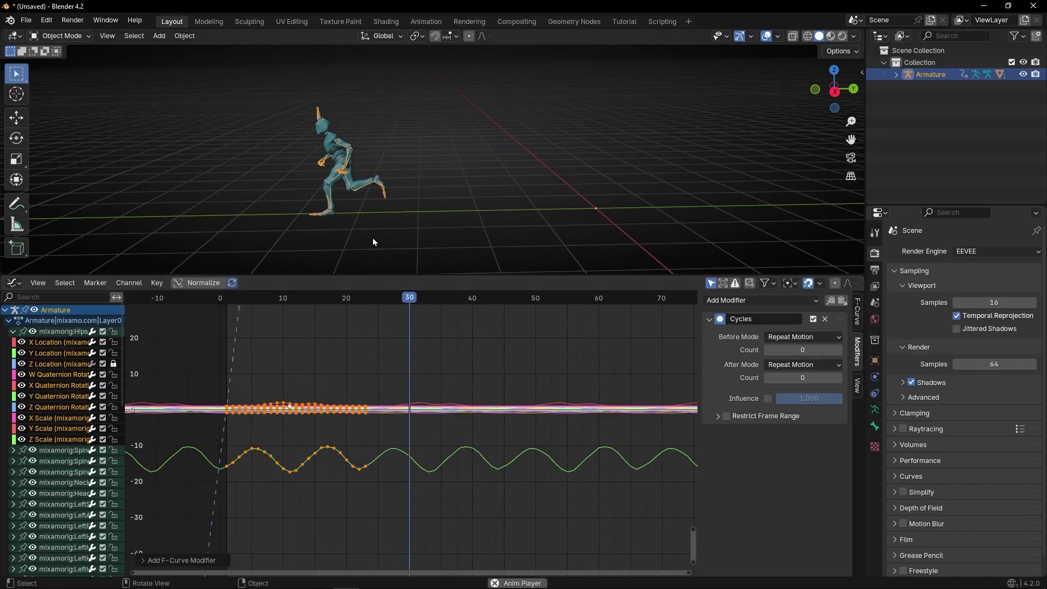
middle_drag(518, 198, 493, 199)
key(shift+Left)
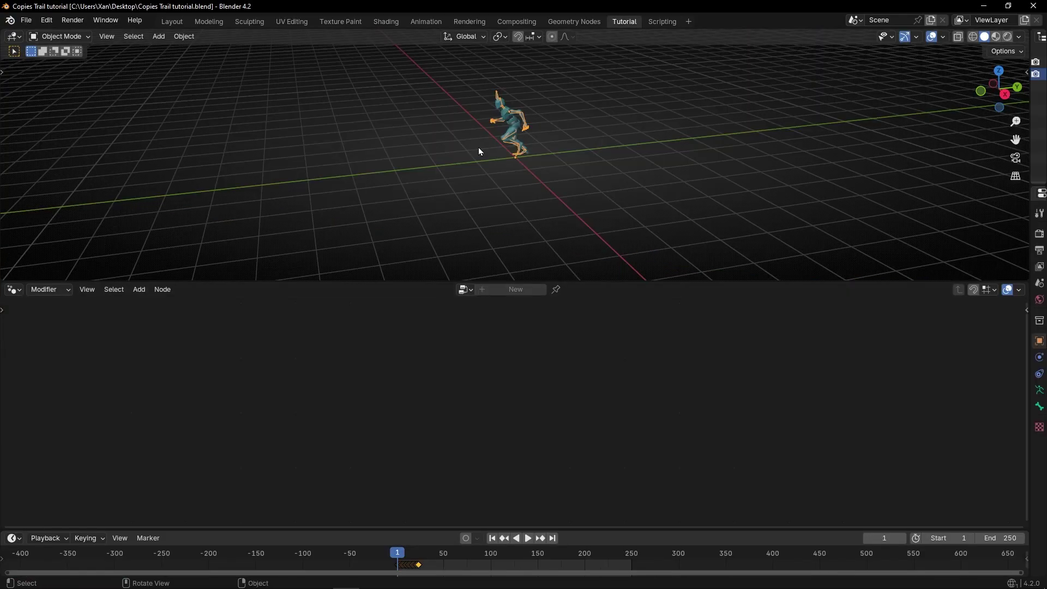
Step: Widen the Outliner and Properties area and expand the Armature hierarchy
scroll(521, 120, up, 6)
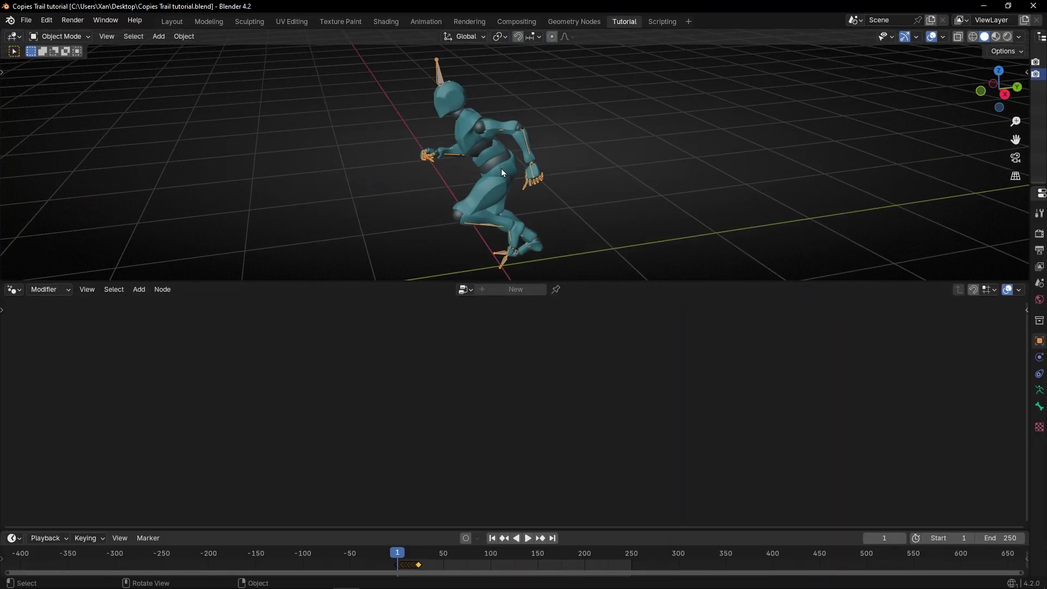
drag(1030, 108, 801, 108)
click(843, 74)
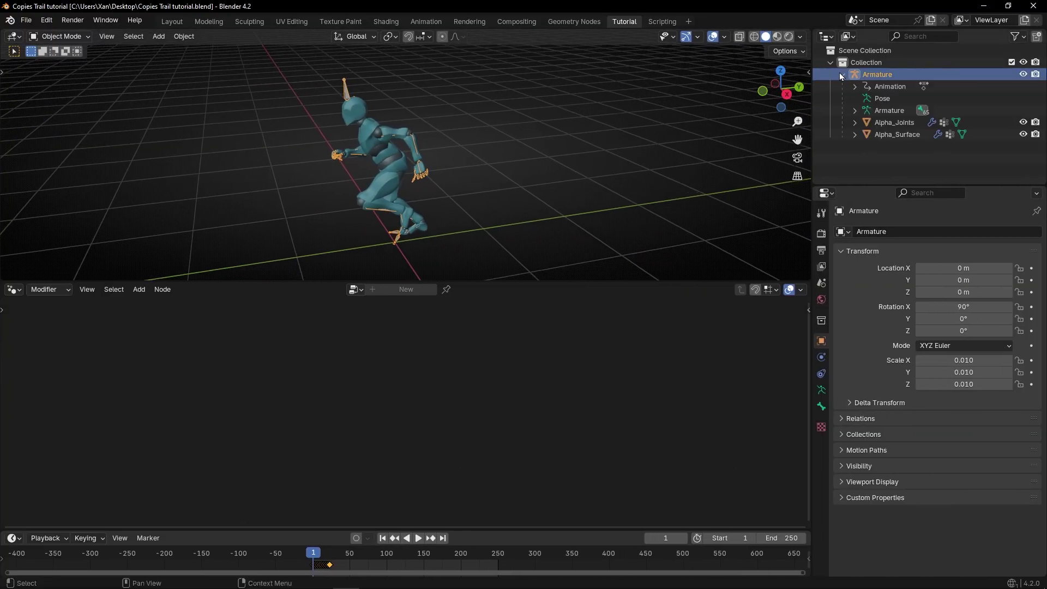
Step: Create a new geometry node tree on Alpha_Surface and name it Trail of Copies
click(904, 134)
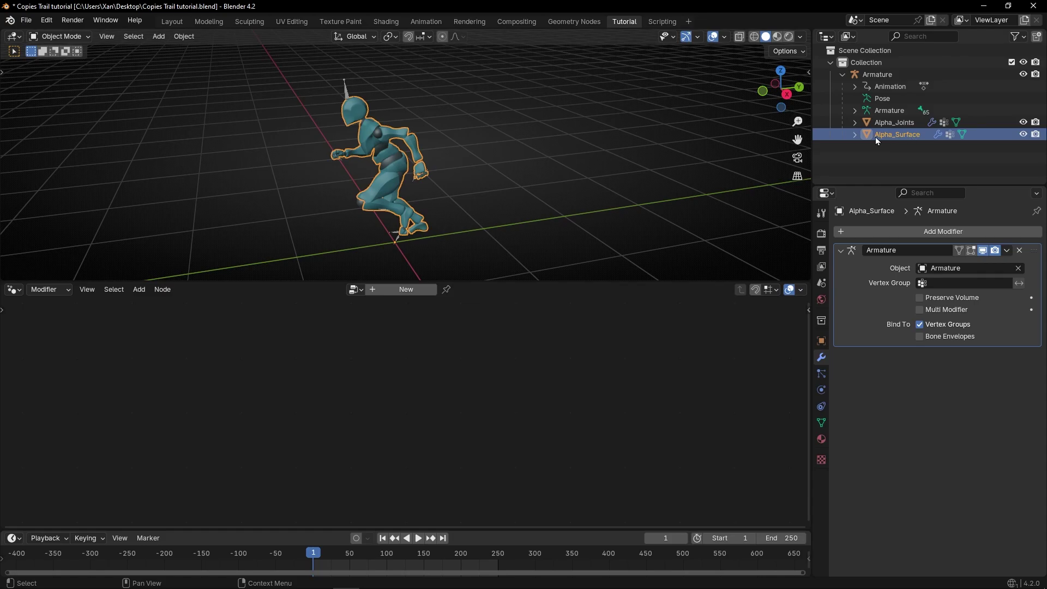
click(388, 290)
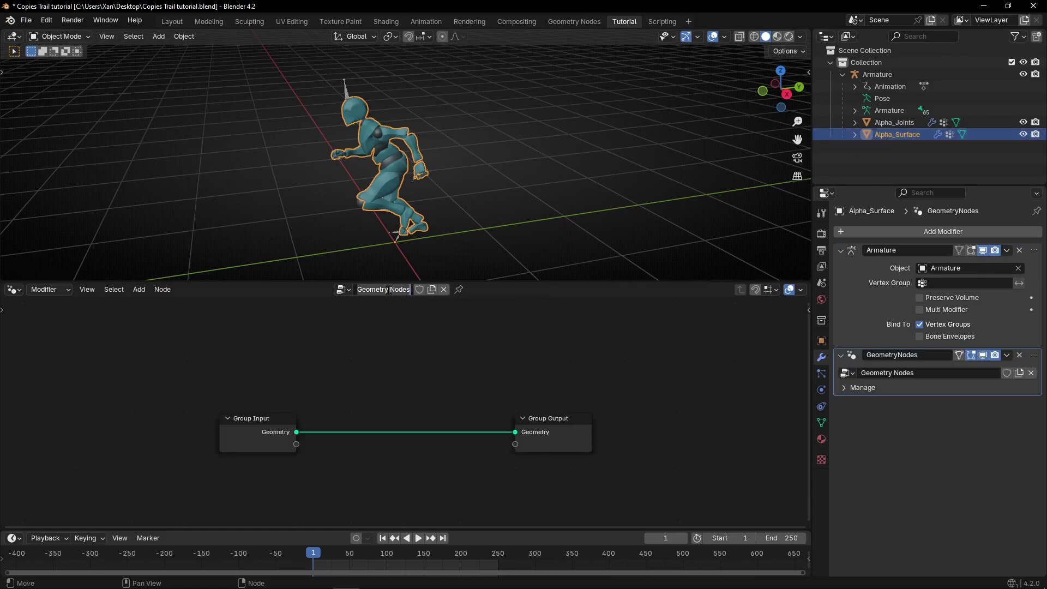
text(Trail of)
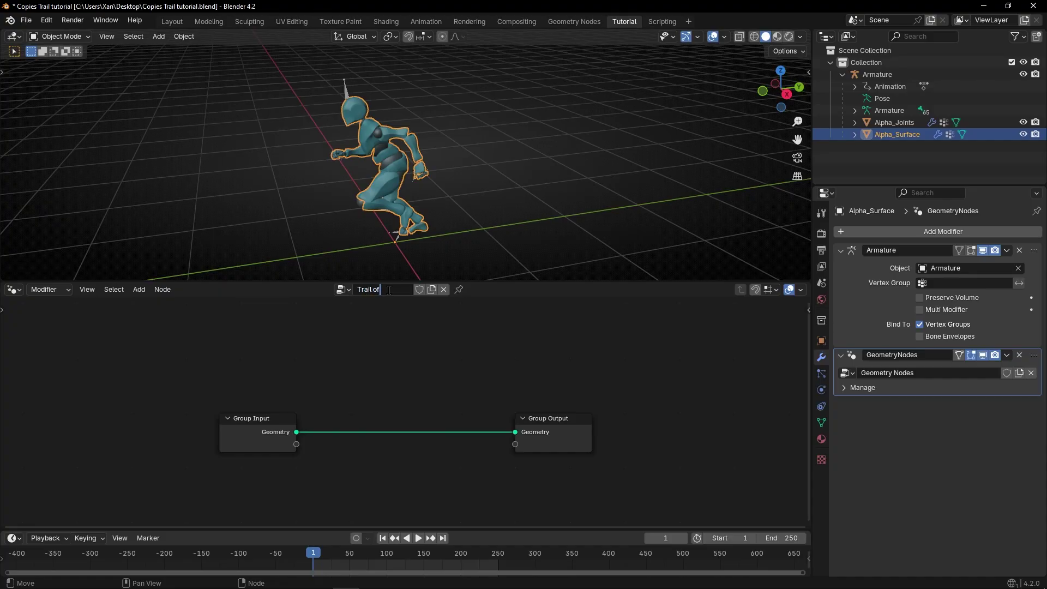
text( Copies)
key(Return)
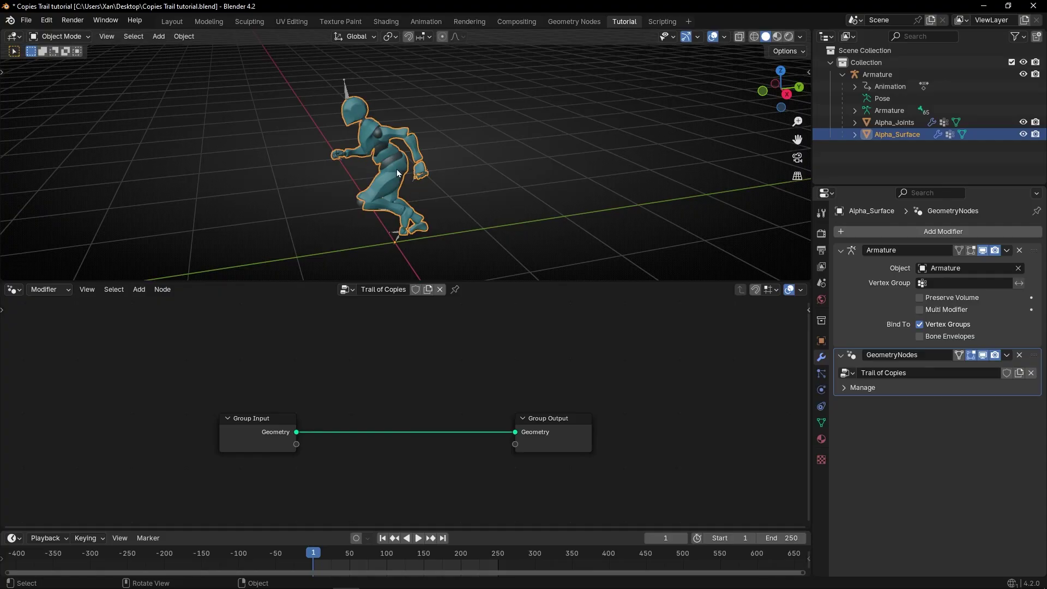
Step: Select Alpha_Joints and briefly hide Alpha_Surface to examine the joint mesh, restoring its visibility
scroll(390, 165, up, 4)
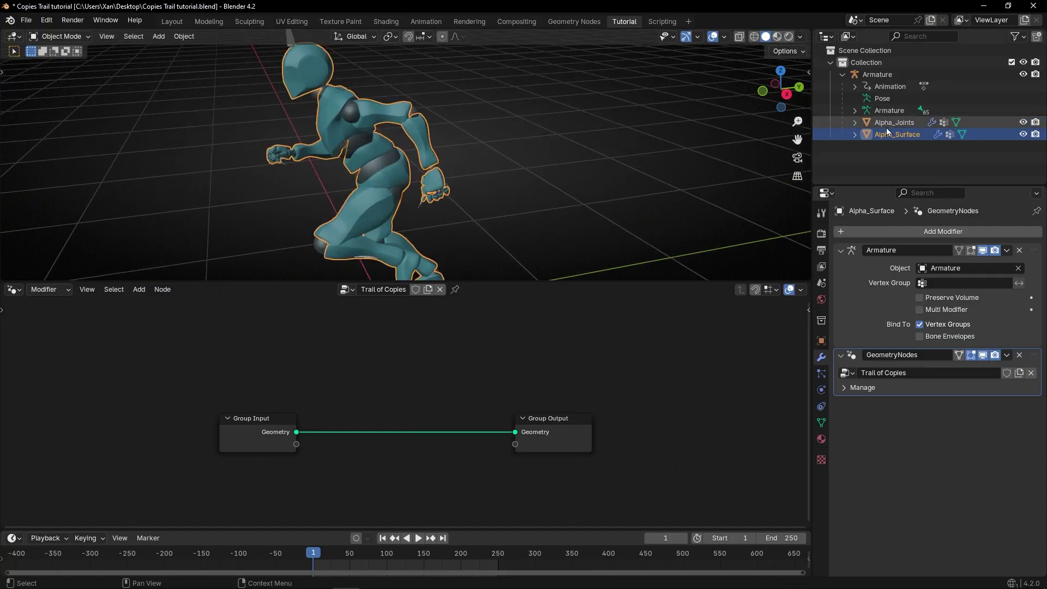
click(951, 124)
click(1023, 135)
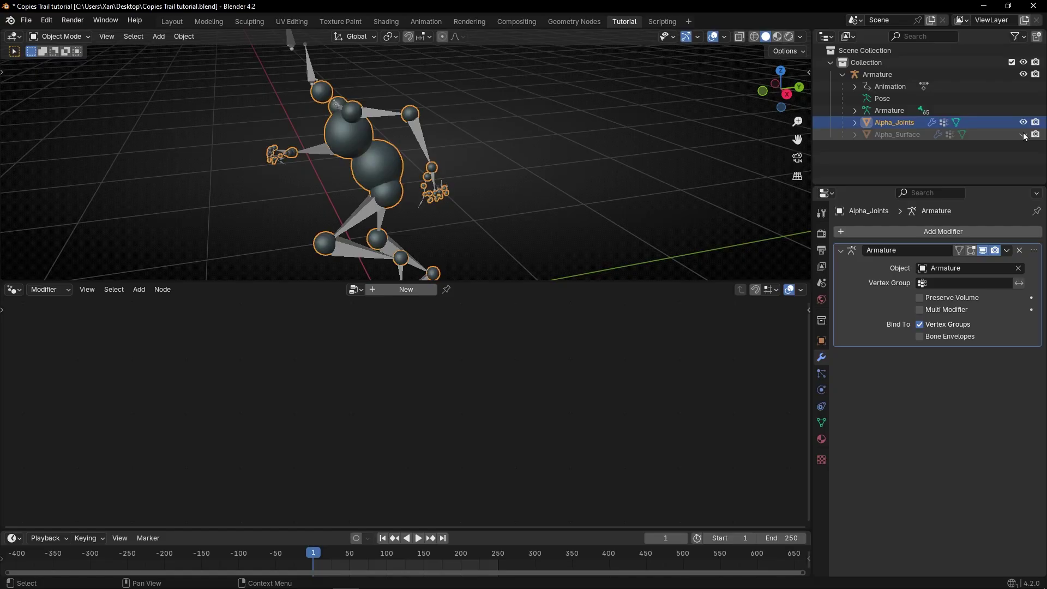
click(1023, 134)
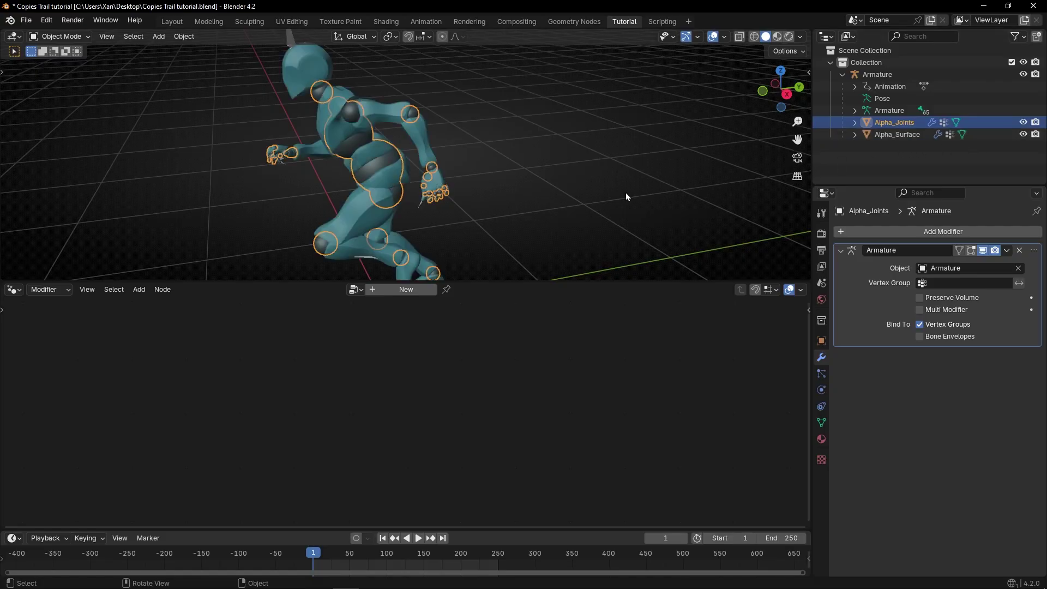
Step: Give Alpha_Joints a geometry nodes modifier and assign the existing Trail of Copies node group to it
click(926, 132)
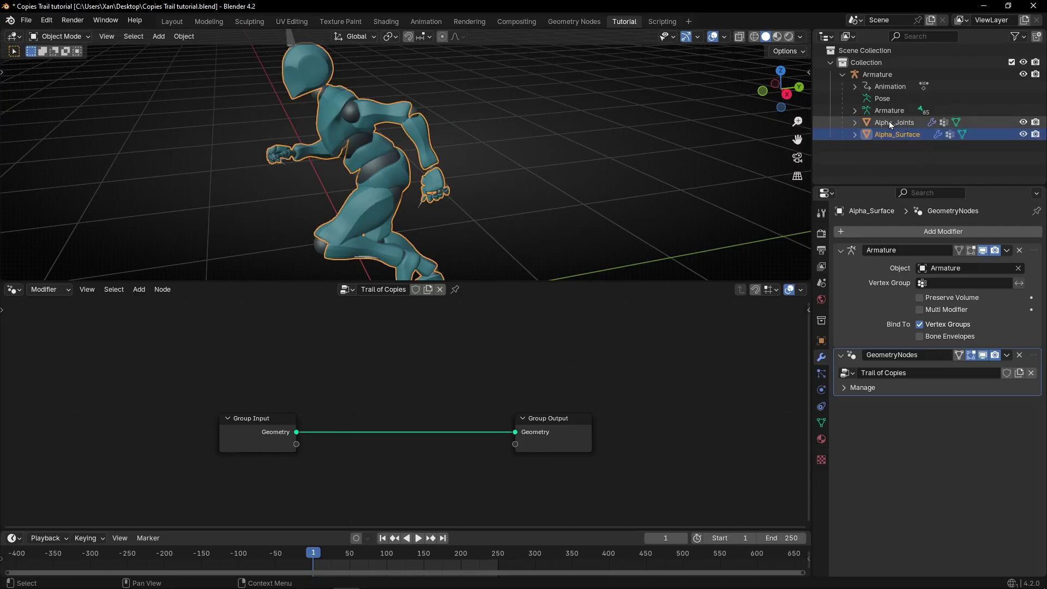
click(902, 122)
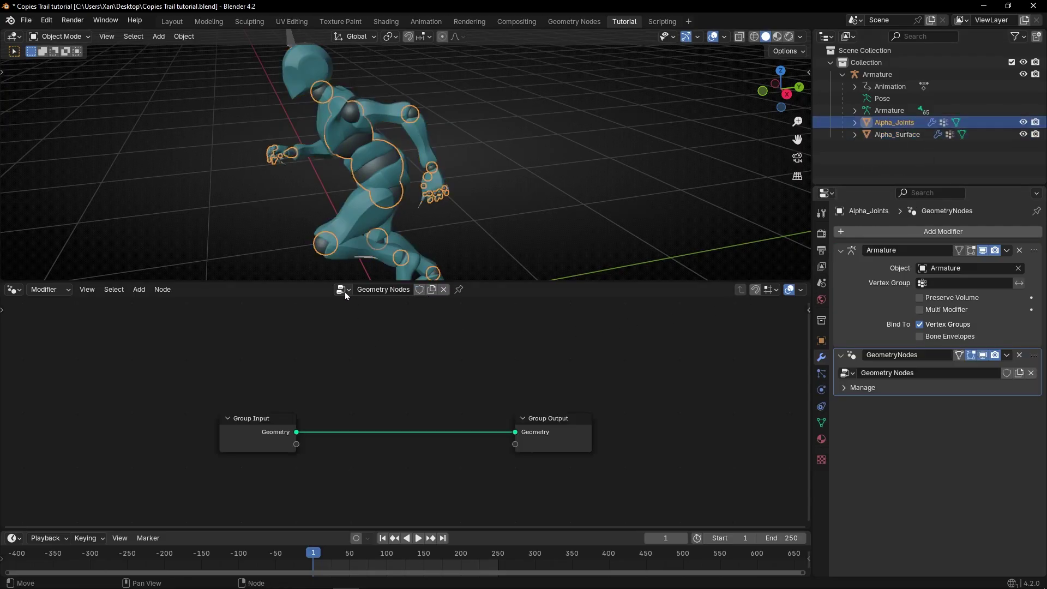
click(343, 290)
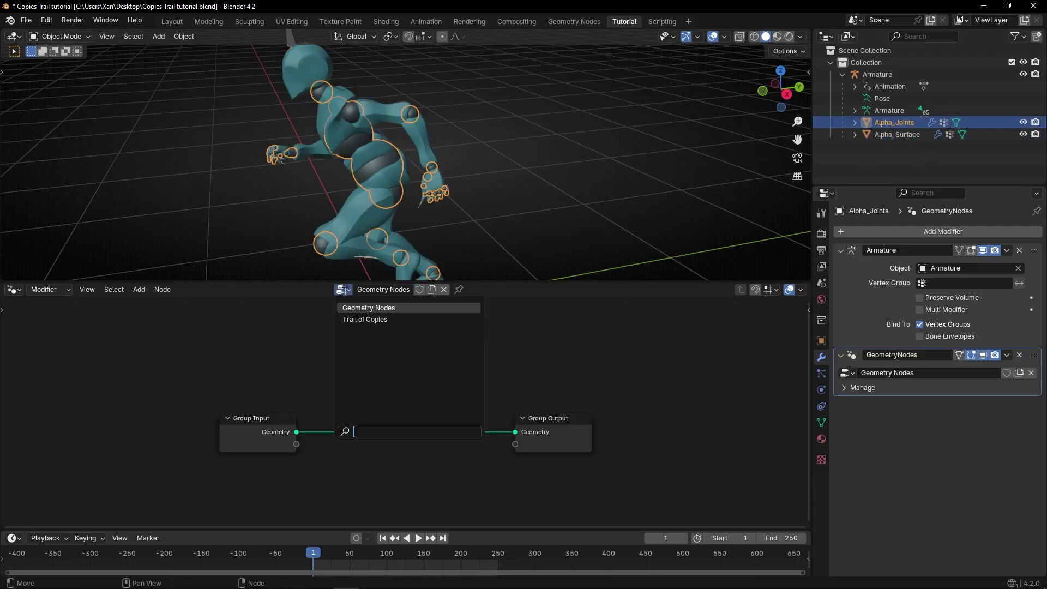
click(391, 318)
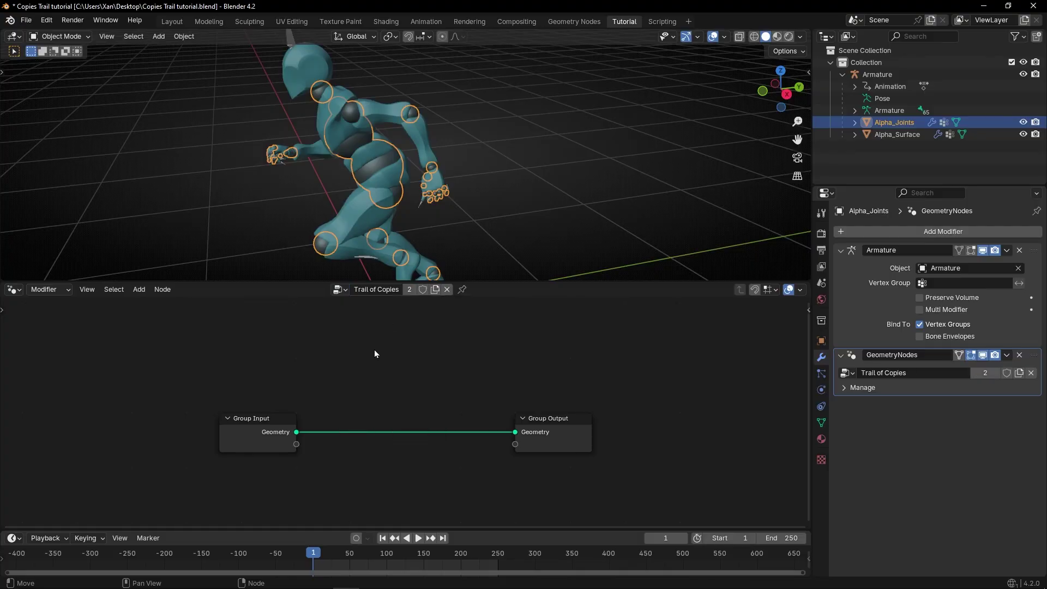
Step: Select Alpha_Surface, widen the 3D viewport, and show the runner from the side with open space ahead of it
click(905, 136)
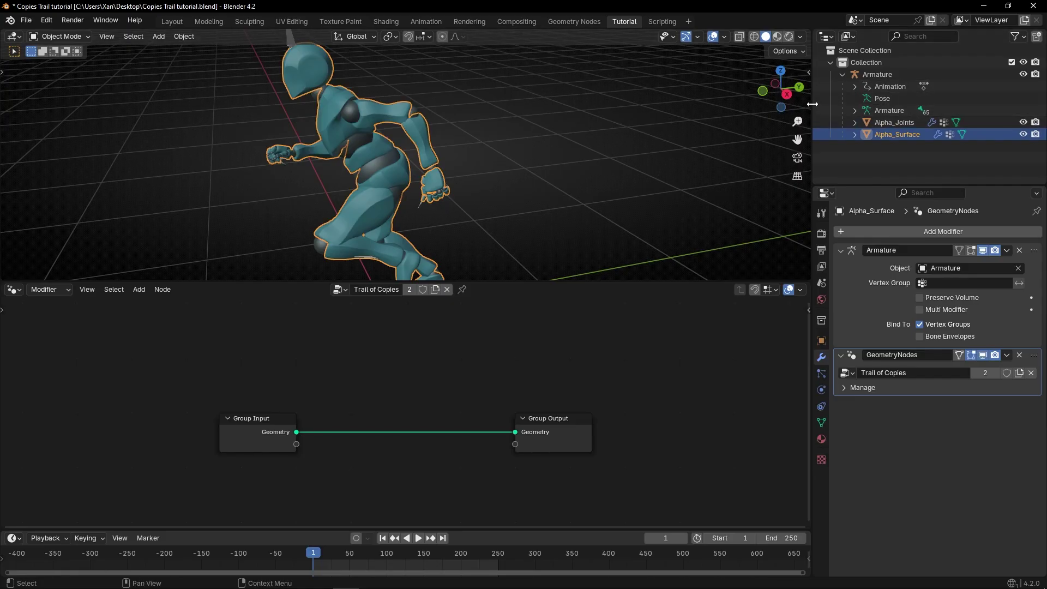
drag(812, 112, 1031, 112)
scroll(384, 388, down, 1)
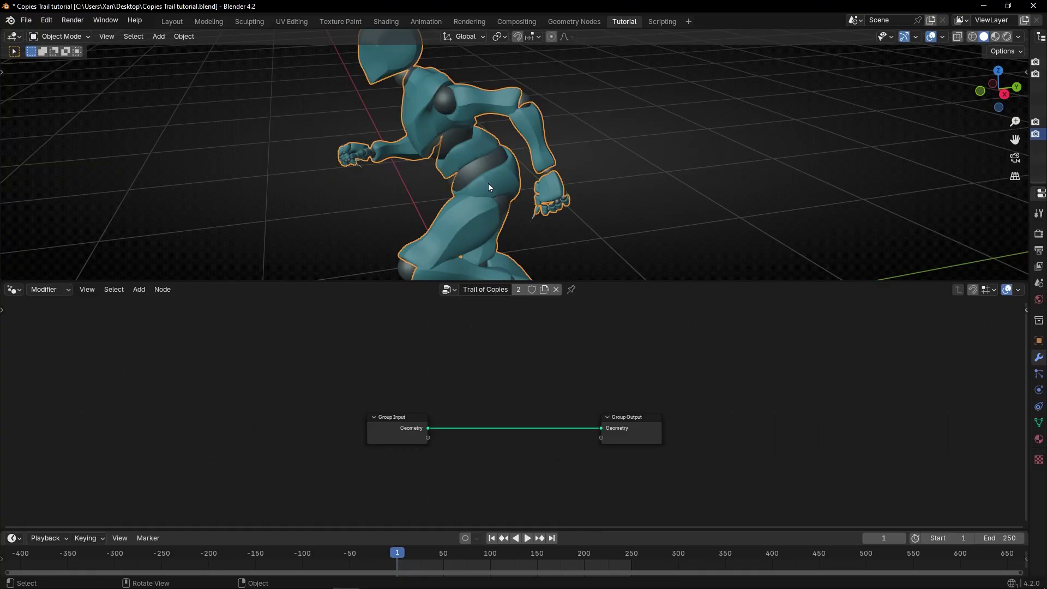
click(494, 199)
click(466, 224)
scroll(459, 395, up, 1)
scroll(452, 221, down, 4)
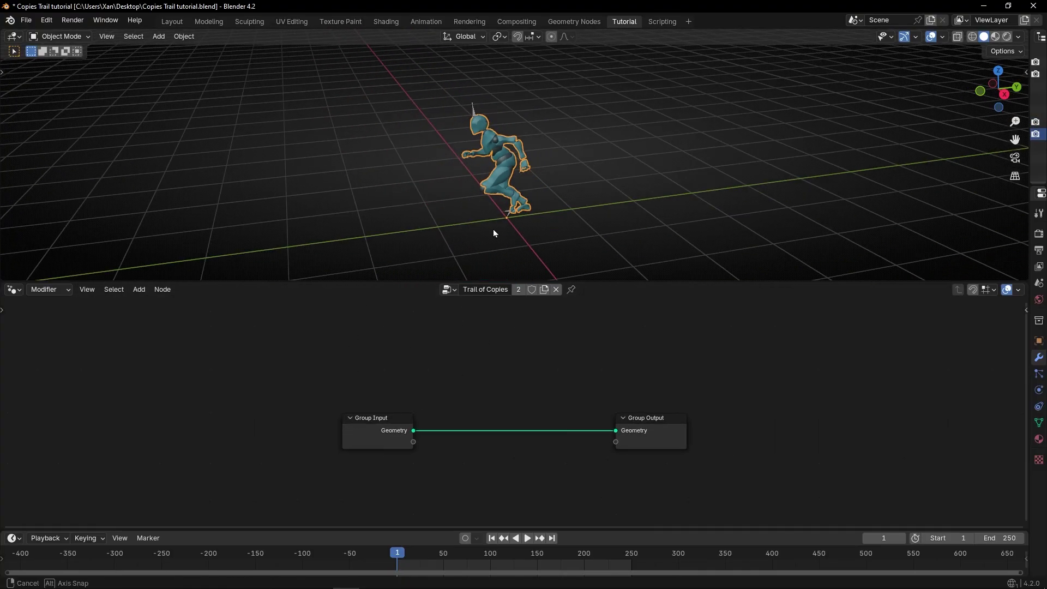
middle_drag(493, 231, 460, 215)
shift+middle_drag(505, 162, 792, 172)
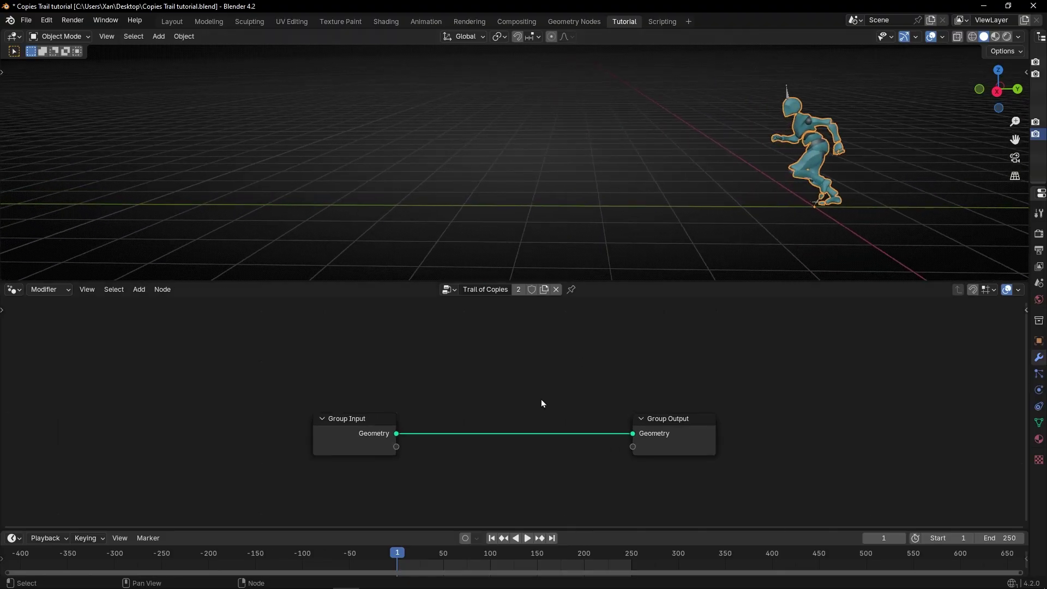
Step: Add a Simulation Zone to the Trail of Copies tree and connect its output geometry to the Group Output
key(ctrl+space)
key(shift+a)
mouse_move(489, 355)
text(simu)
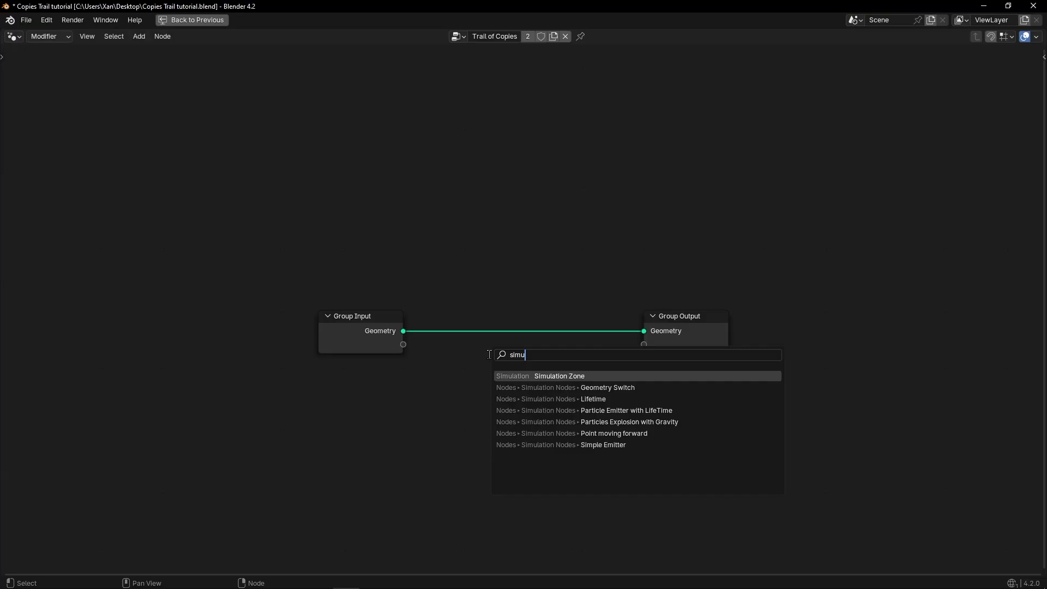
key(Return)
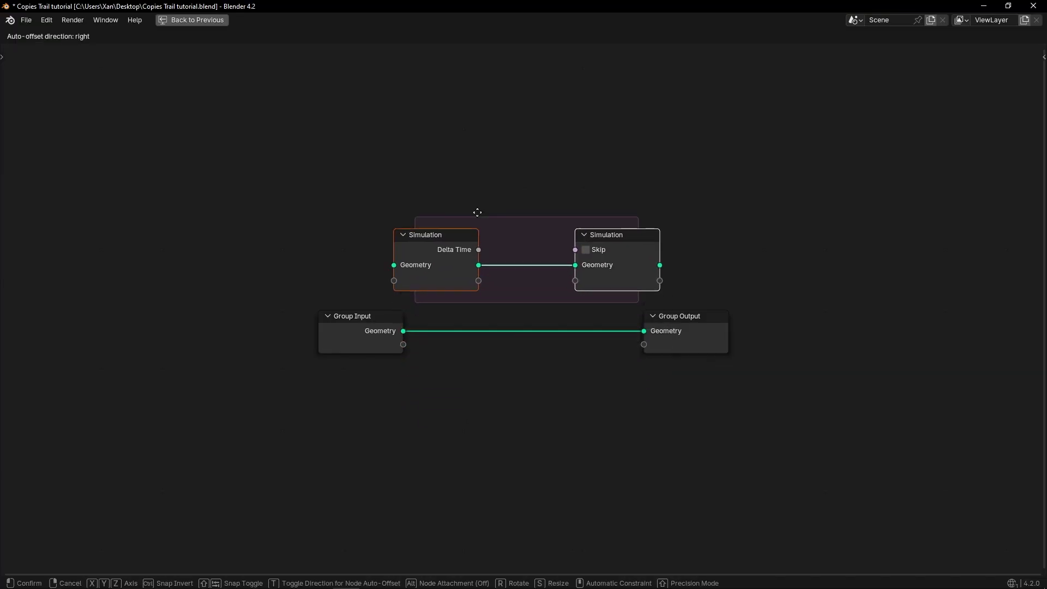
click(469, 192)
alt+right_drag(618, 225, 675, 335)
drag(684, 319, 725, 205)
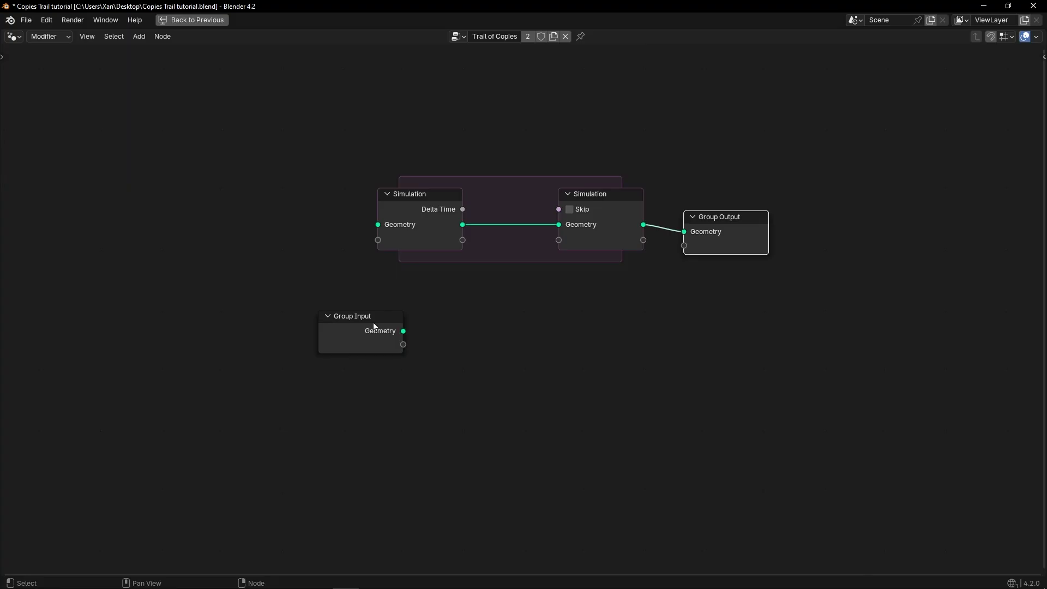
Step: Space out the Group Input and Simulation input nodes to make room inside the simulation zone
drag(374, 326, 250, 329)
drag(306, 182, 471, 286)
key(g)
click(301, 281)
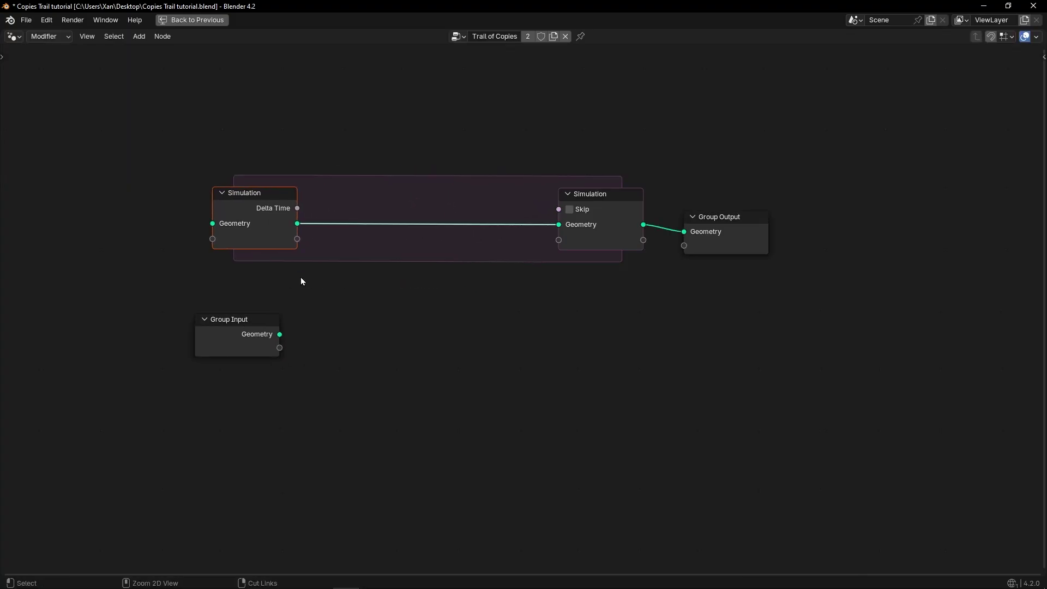
key(ctrl+space)
key(Home)
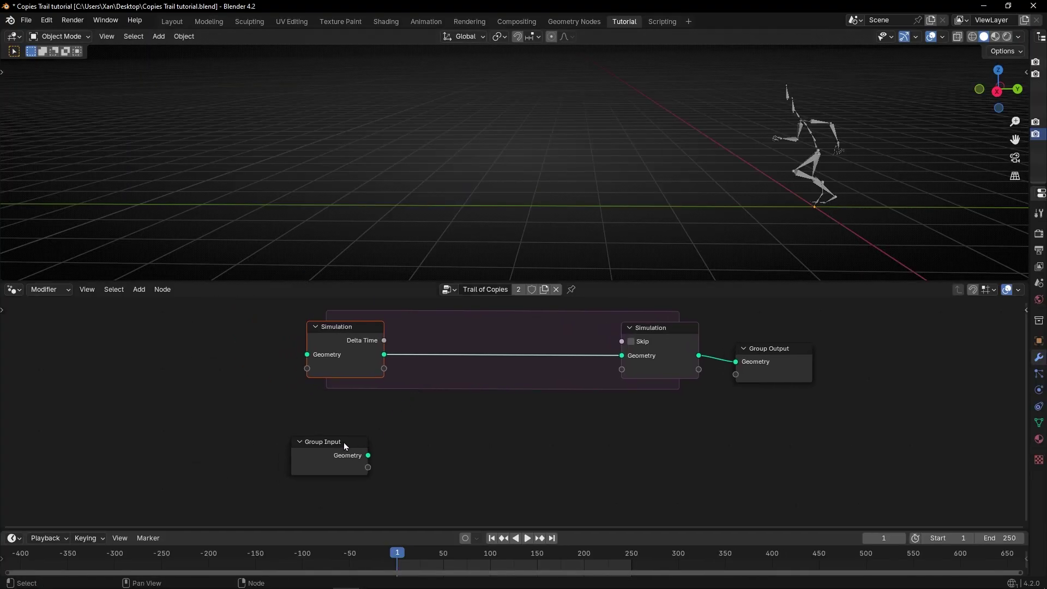
drag(343, 443, 309, 434)
key(Home)
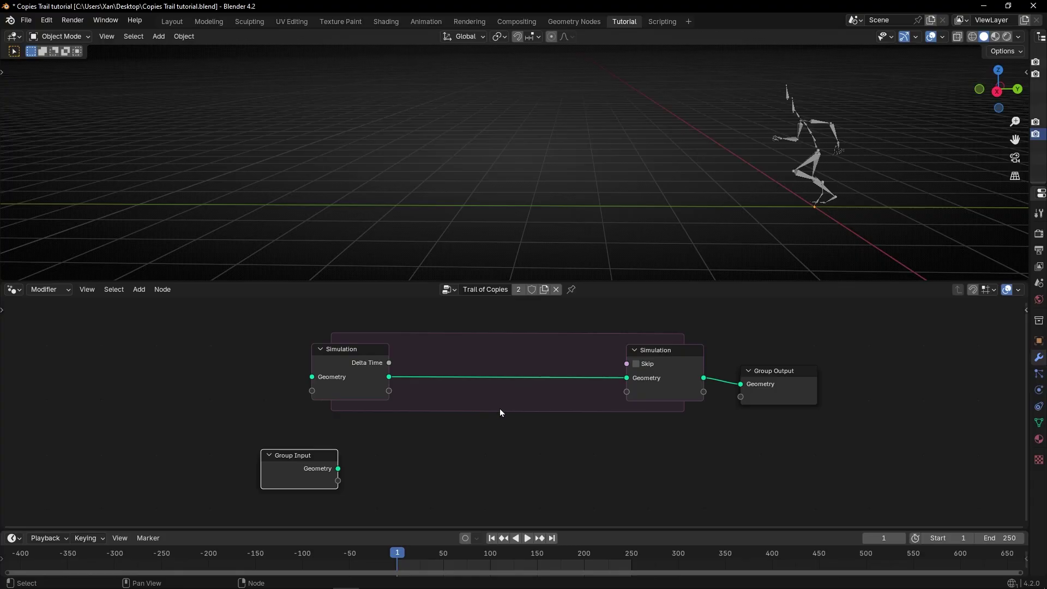
Step: Insert a Join Geometry node inside the simulation zone and feed the Group Input geometry into it
key(shift+a)
text(join)
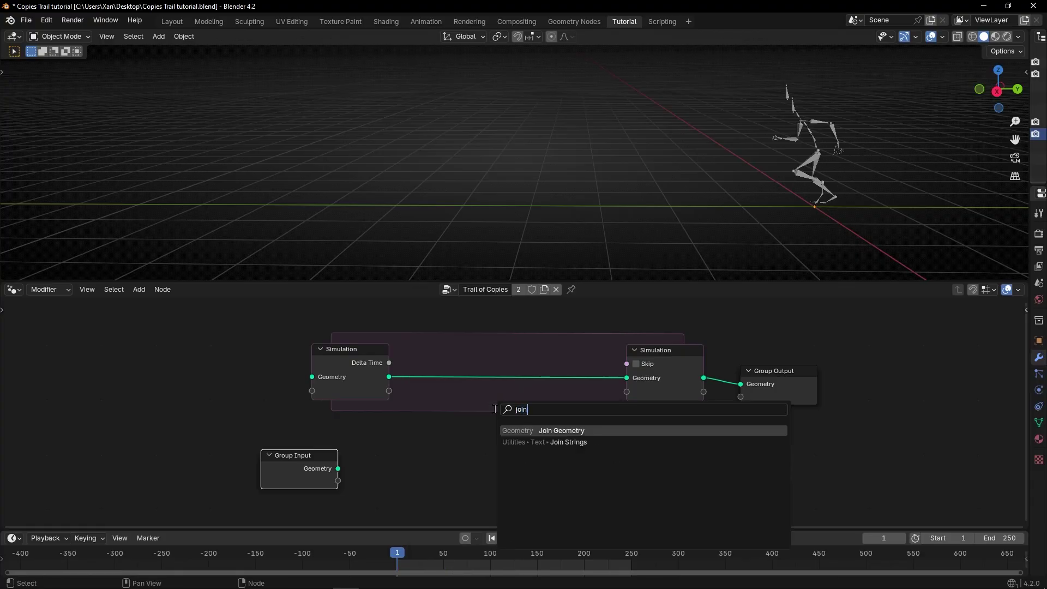
key(Return)
click(427, 392)
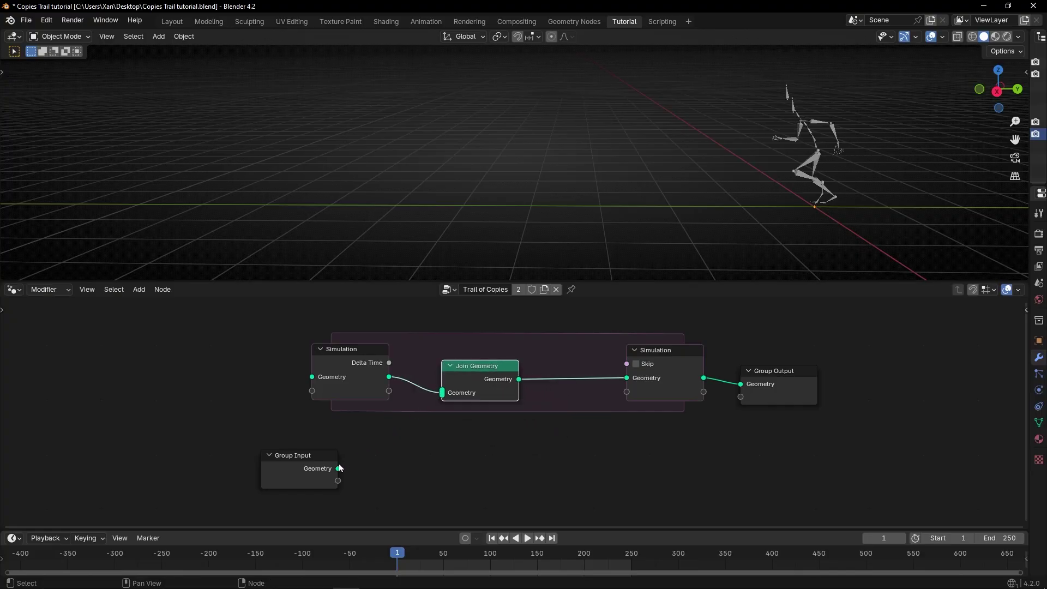
drag(328, 472, 441, 393)
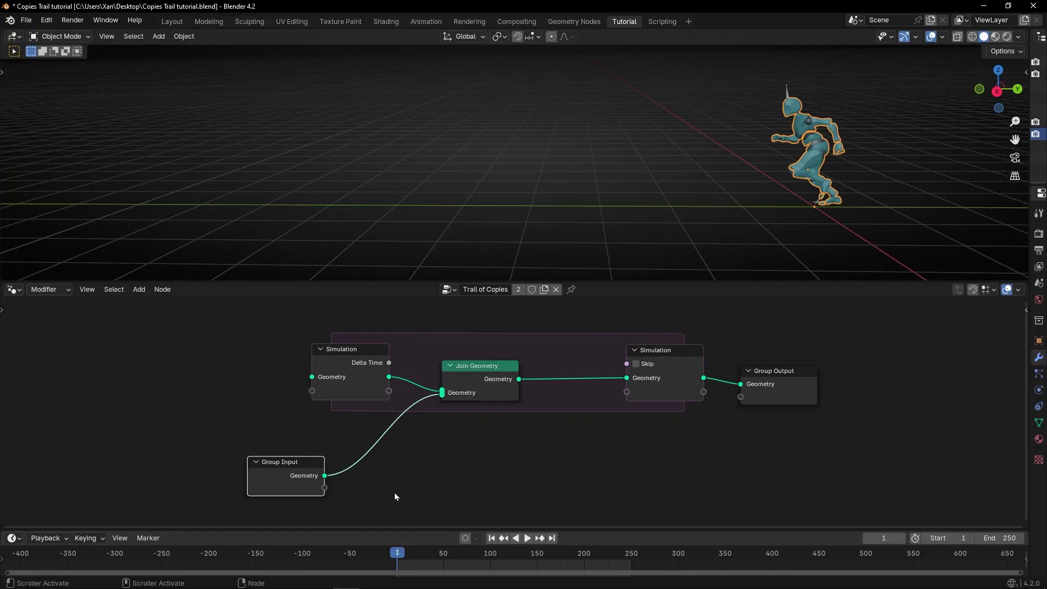
drag(299, 477, 324, 463)
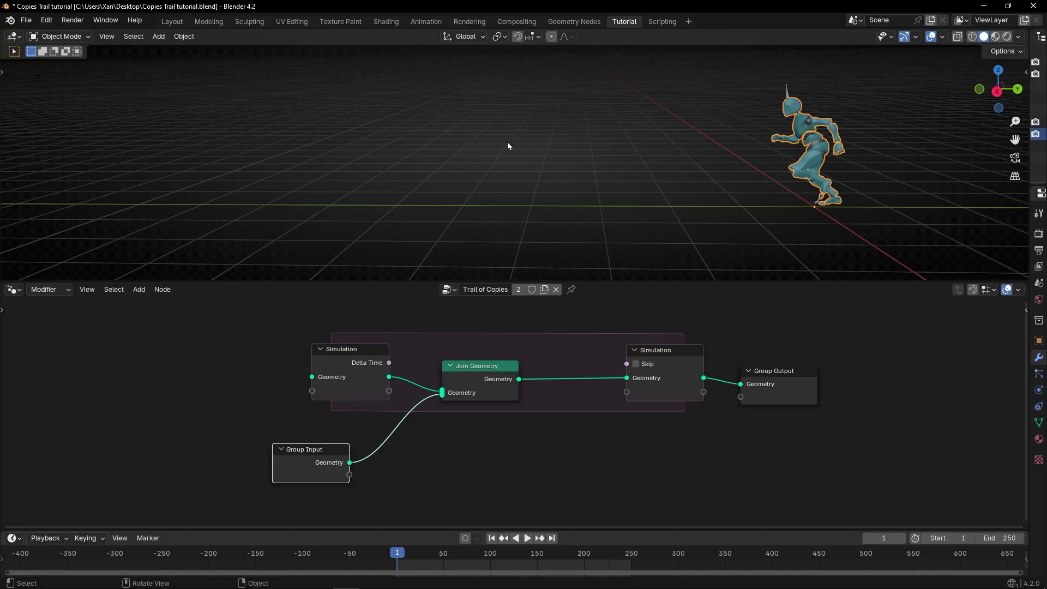
Step: Play the simulation to frame 40 to examine the trail, and move the Group Input node closer to Join Geometry
key(space)
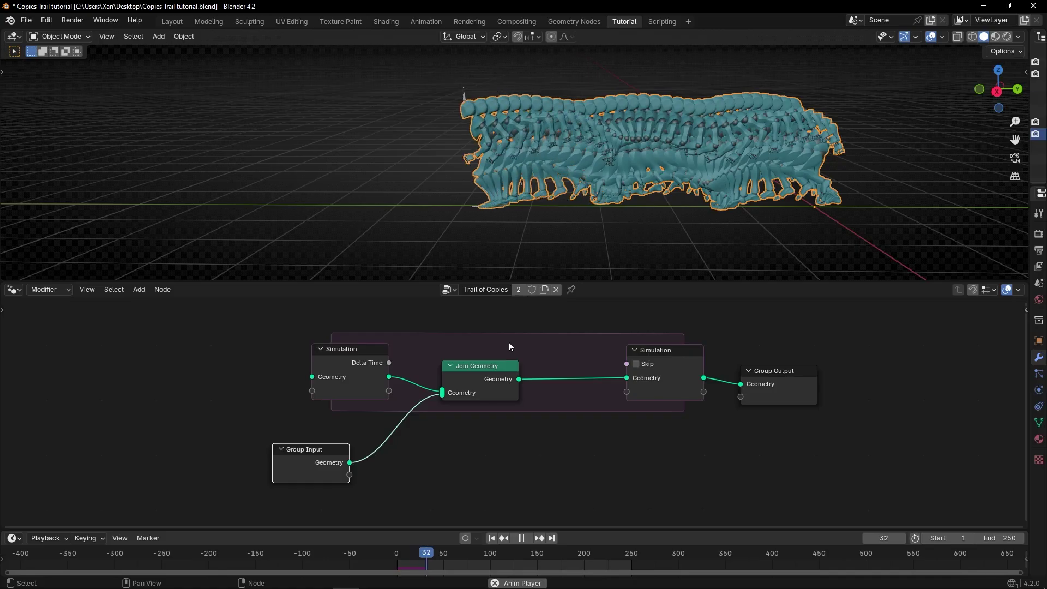
key(space)
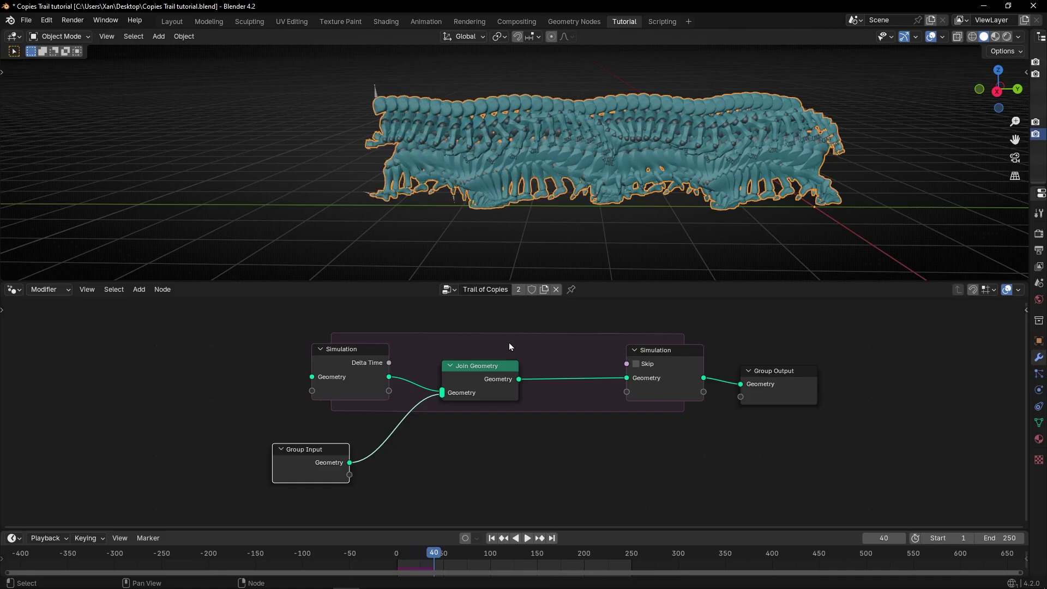
drag(341, 464, 378, 450)
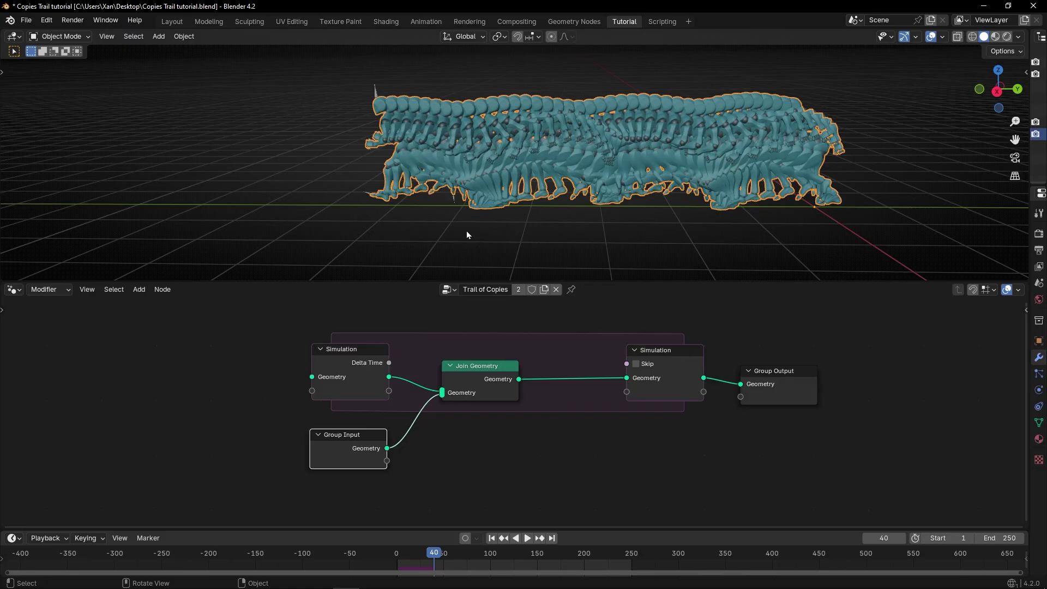
Step: Replay the simulation from the first frame in short bursts up to frame 52 to examine how copies accumulate
key(space)
key(space)
key(shift+Left)
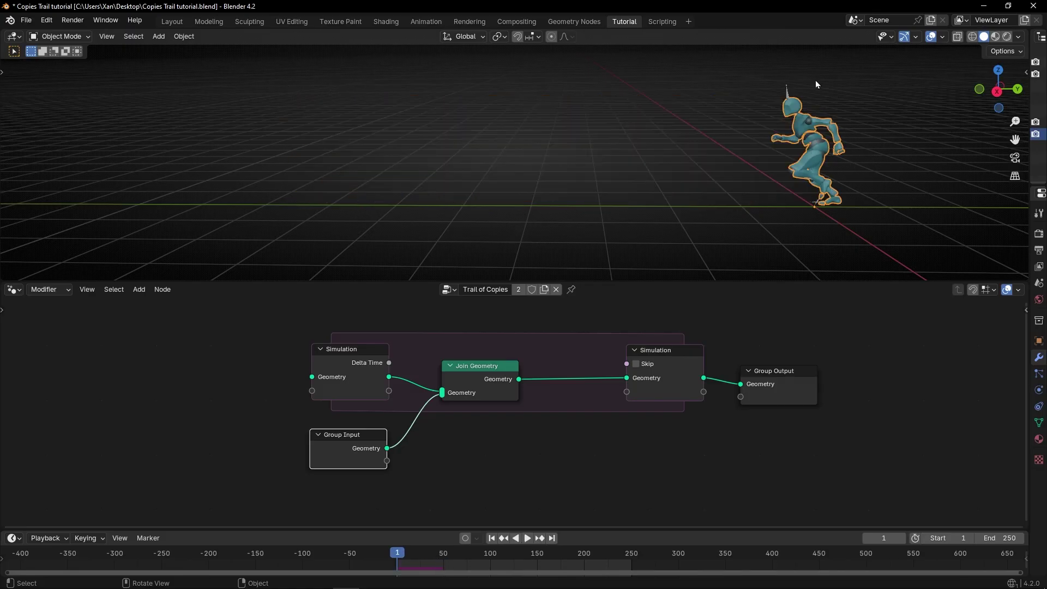
key(space)
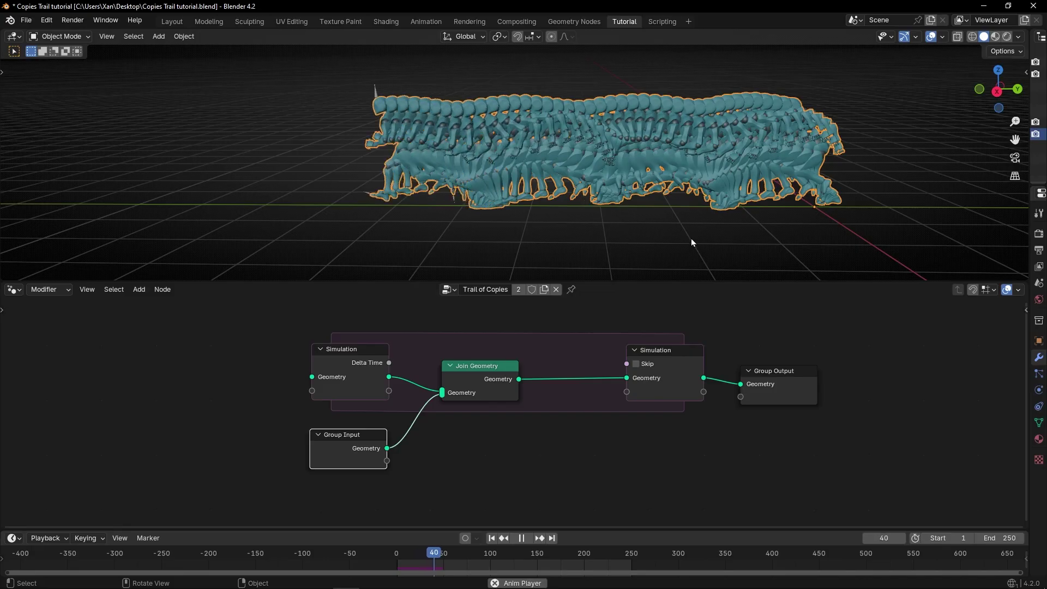
key(space)
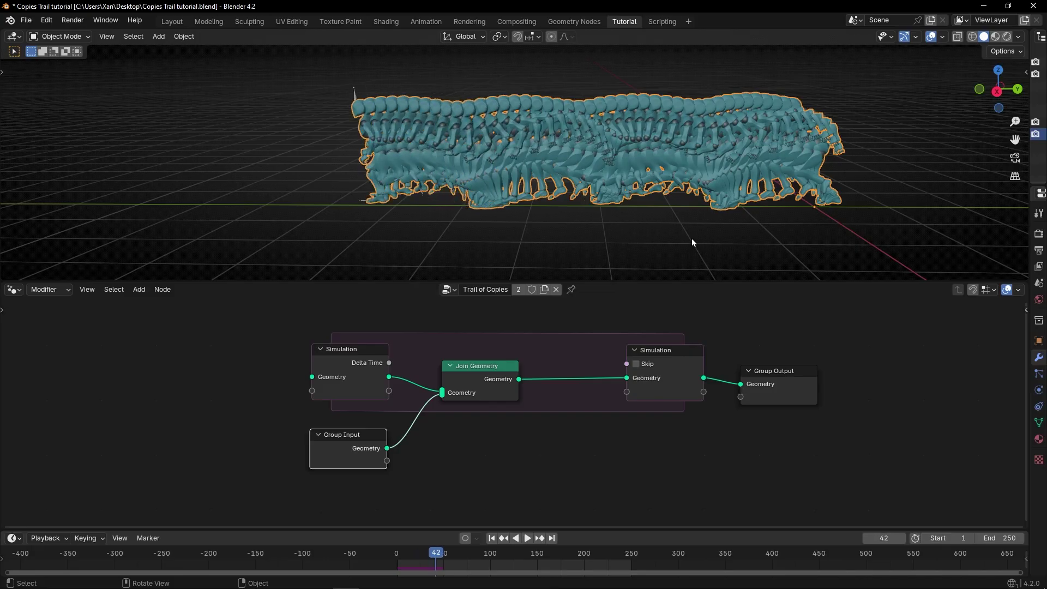
key(space)
key(space)
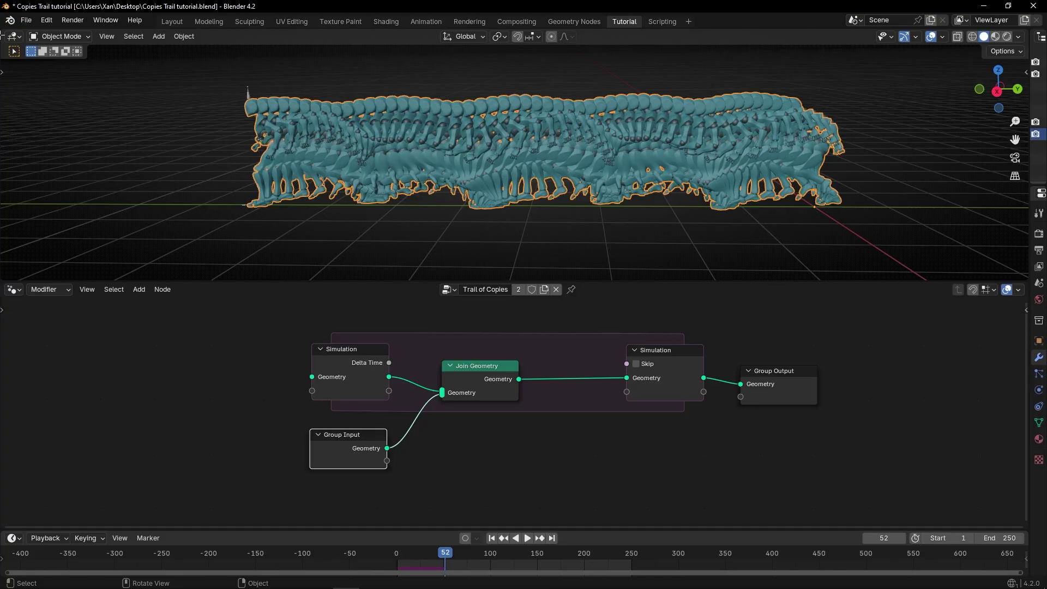
Step: Split the 3D viewport, turn the new area into a Spreadsheet, and widen its geometry domain list
drag(2, 34, 432, 98)
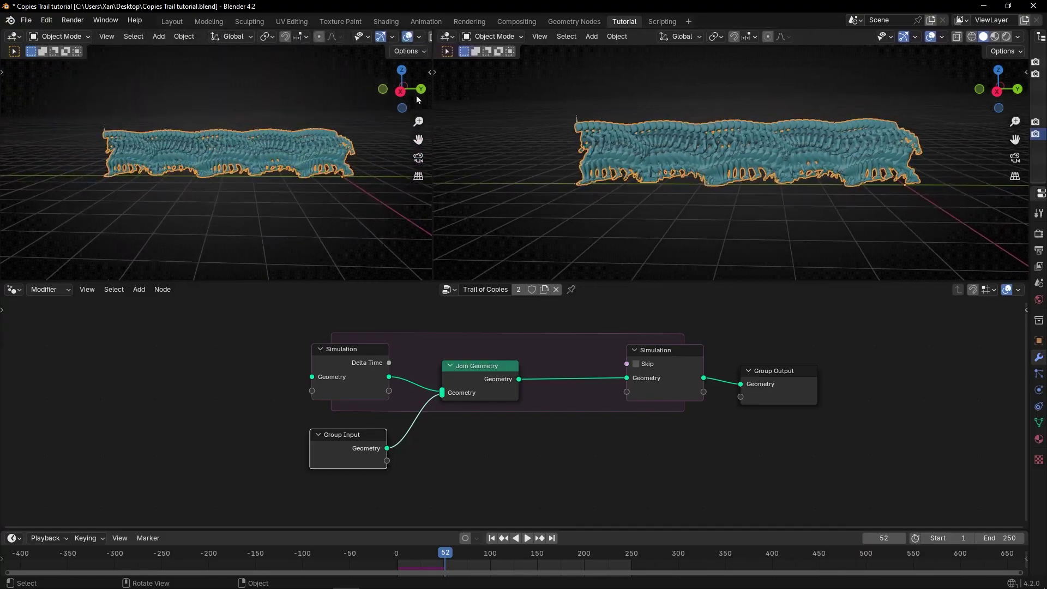
click(13, 36)
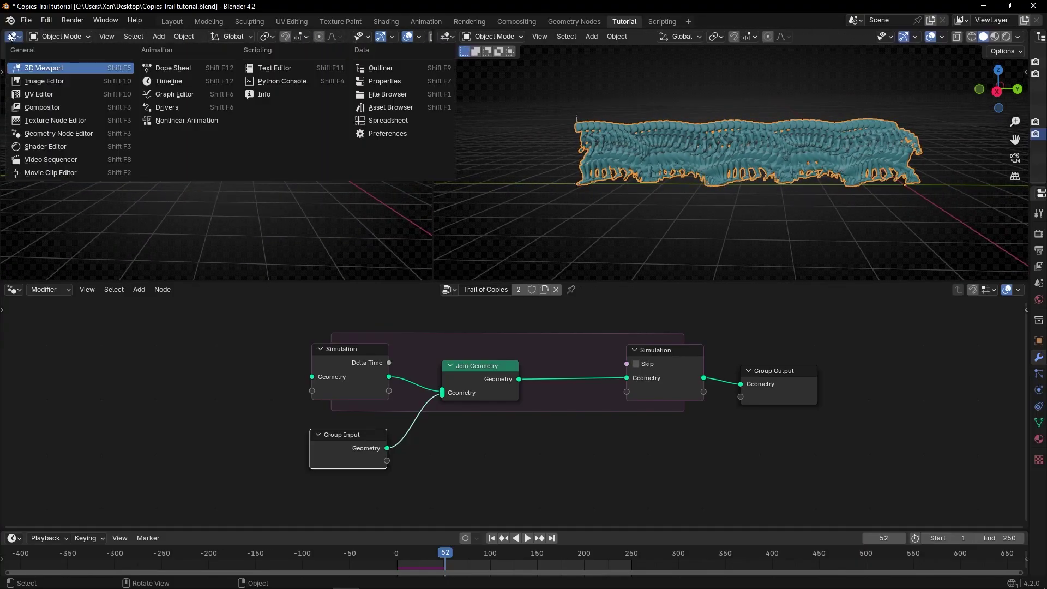
click(376, 121)
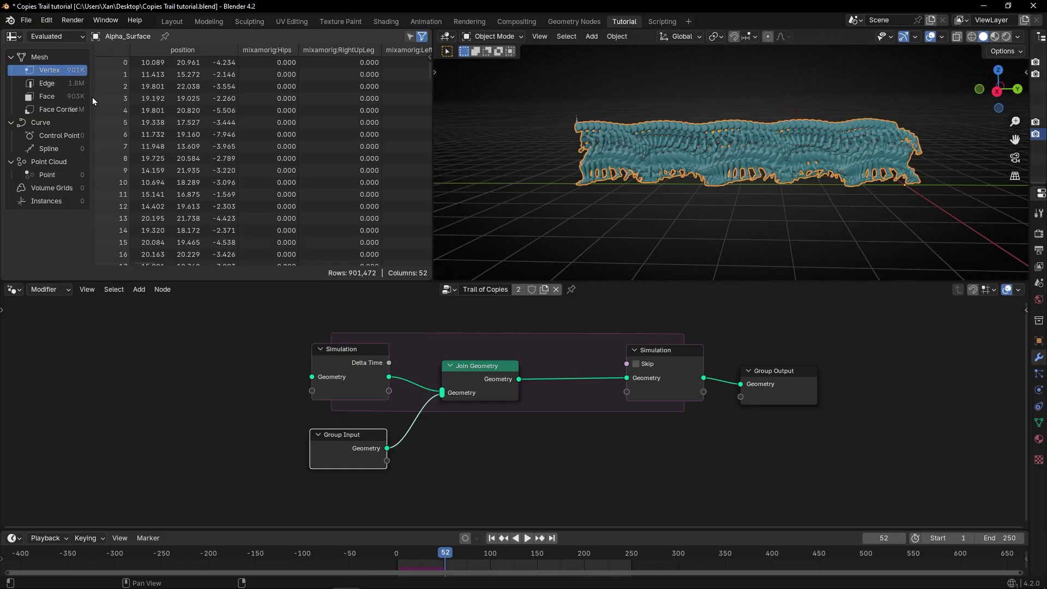
drag(92, 101, 111, 98)
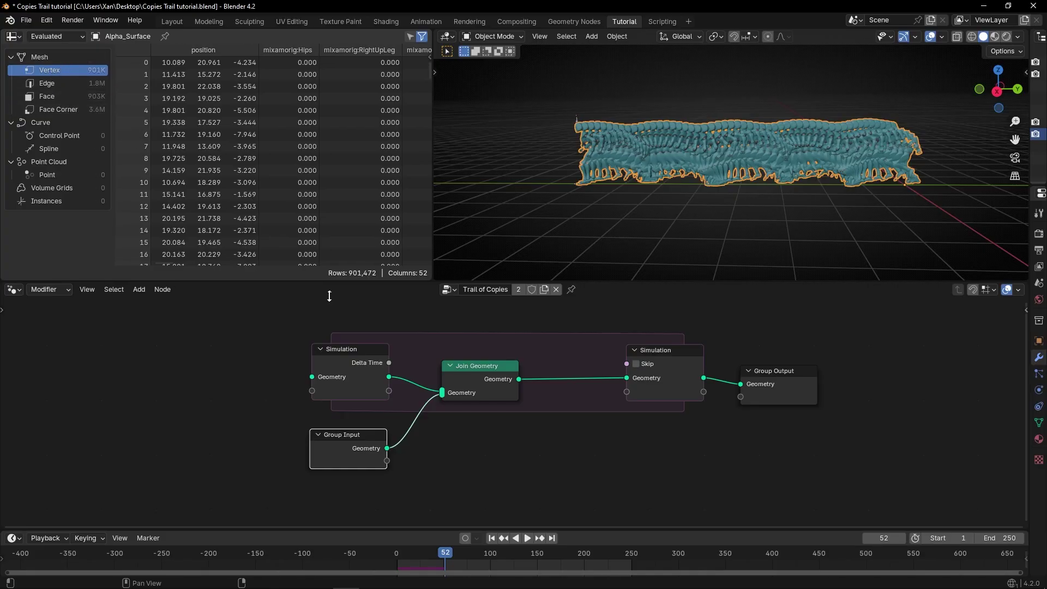
Step: Replay the simulation from the first frame to frame 65 while examining the mesh element counts in the Spreadsheet
click(490, 539)
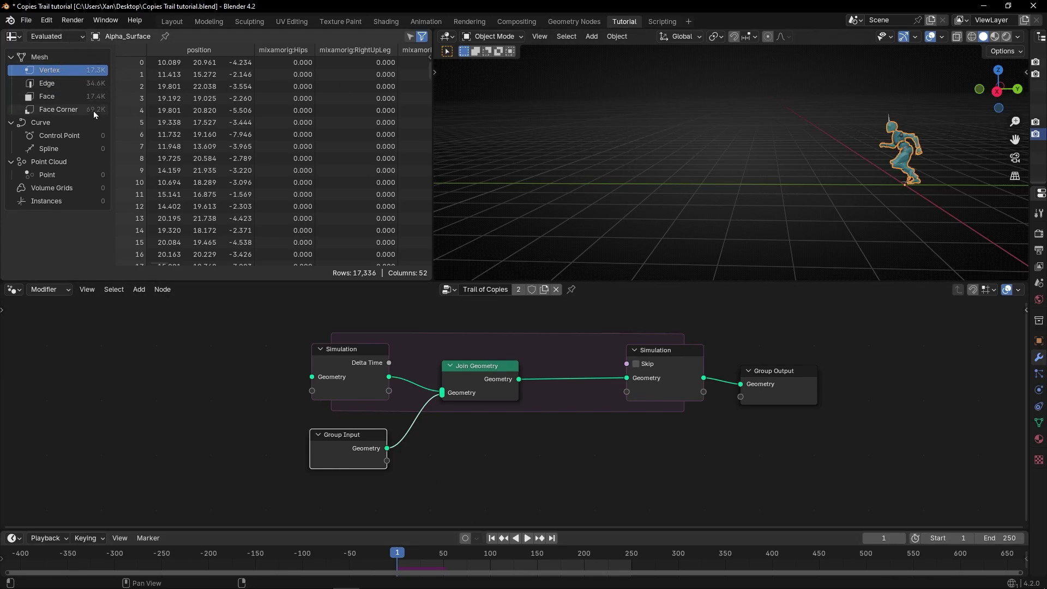
key(space)
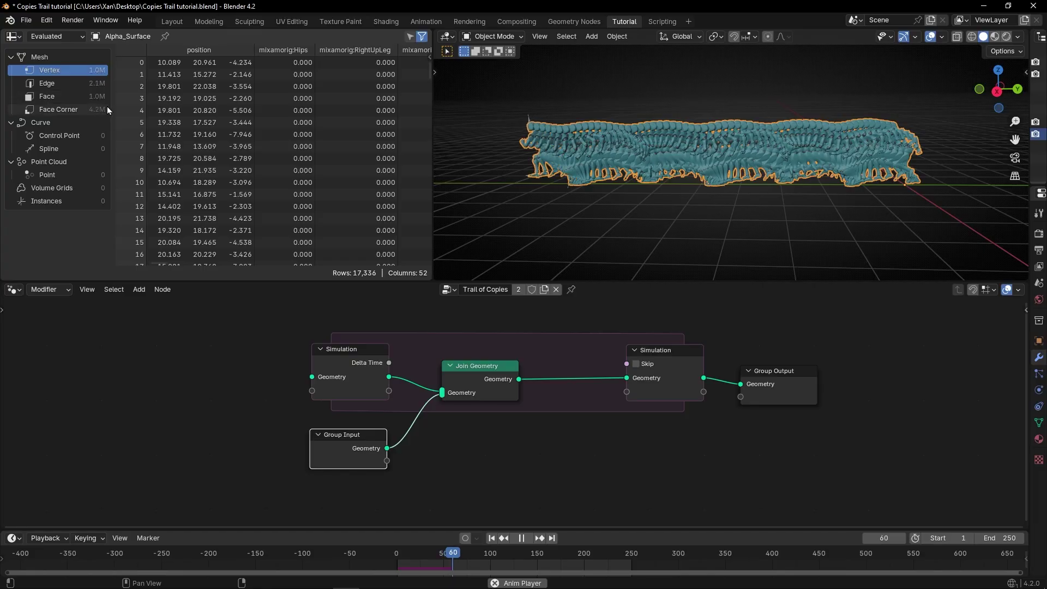
key(space)
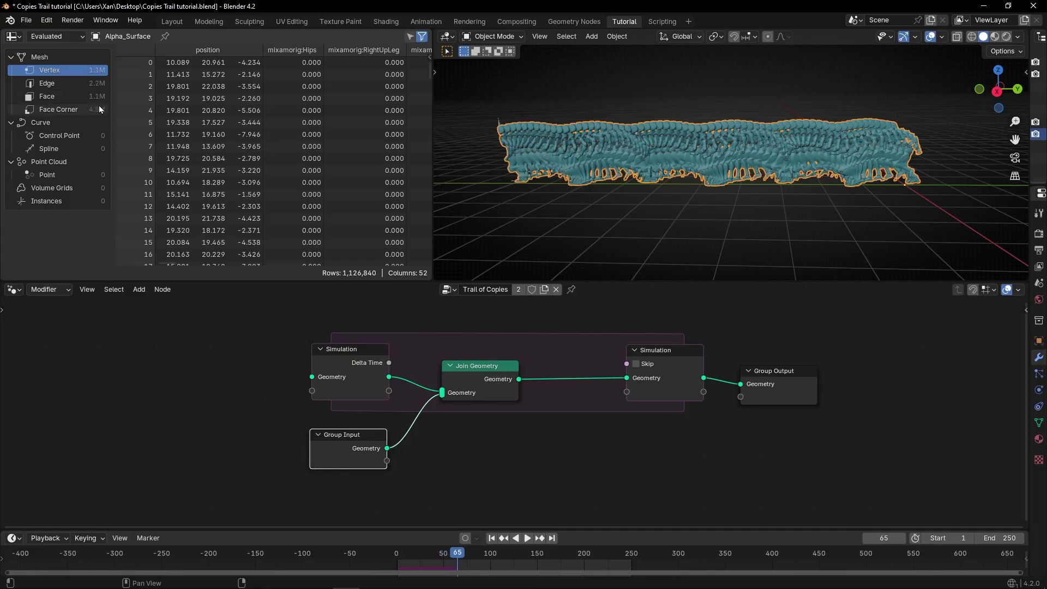
Step: Narrow the Spreadsheet to give the 3D viewport more room and enlarge the view of the trail
scroll(662, 169, up, 2)
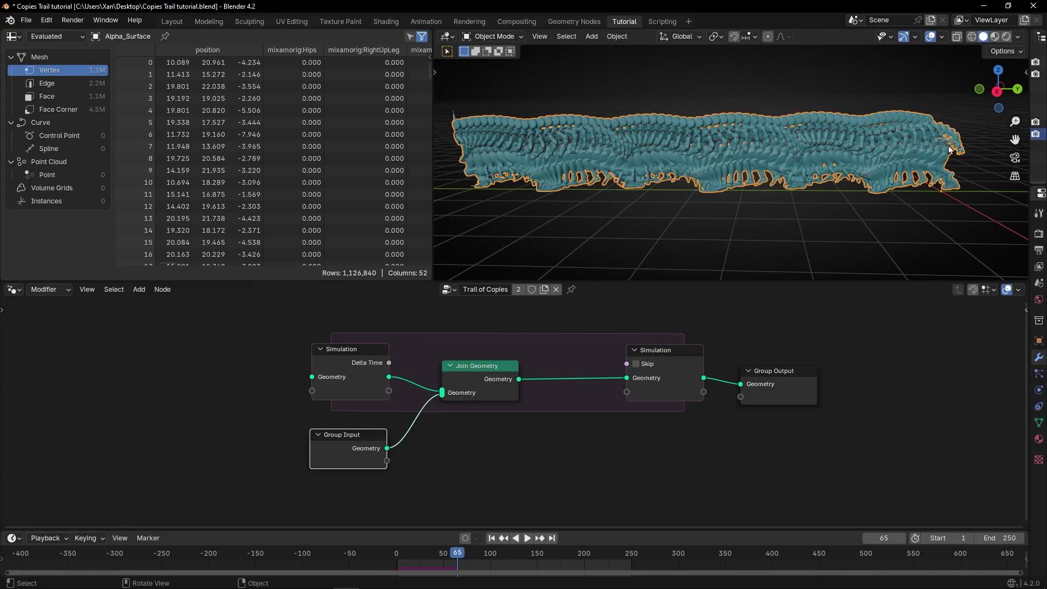
drag(435, 202, 165, 190)
Step: Maximize the node editor and shift the Simulation output and Group Output nodes right, leaving a gap after Join Geometry
scroll(629, 394, down, 2)
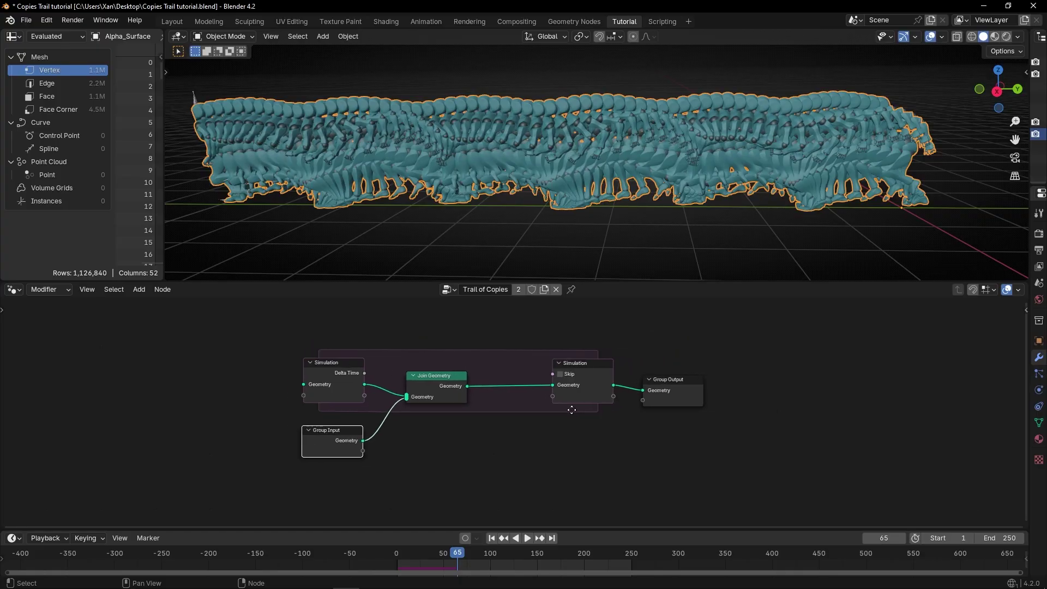
key(ctrl+space)
scroll(560, 411, up, 3)
middle_drag(631, 378, 570, 381)
drag(503, 194, 629, 289)
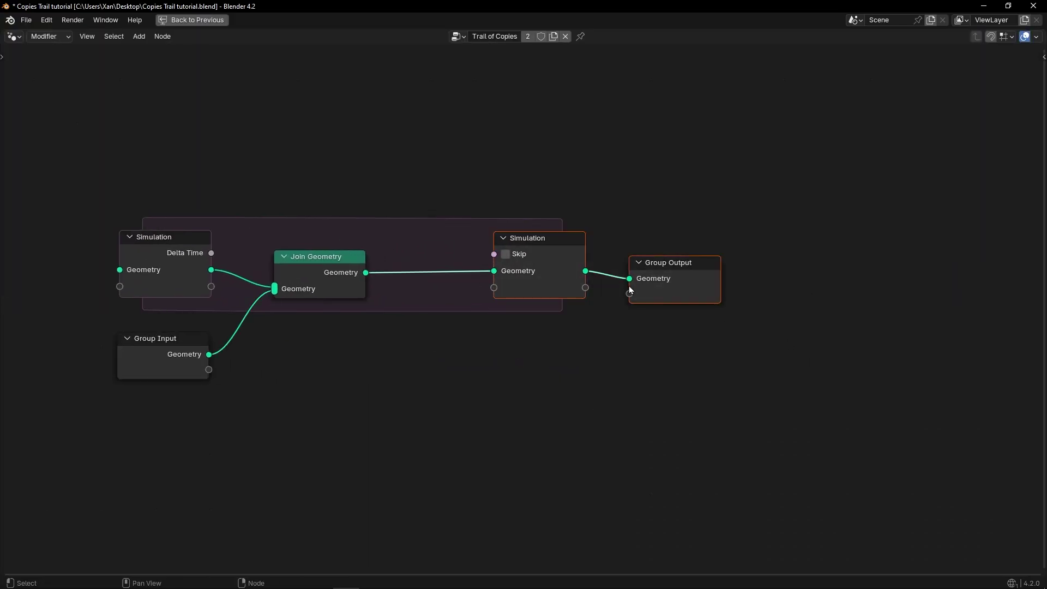
drag(554, 289, 687, 289)
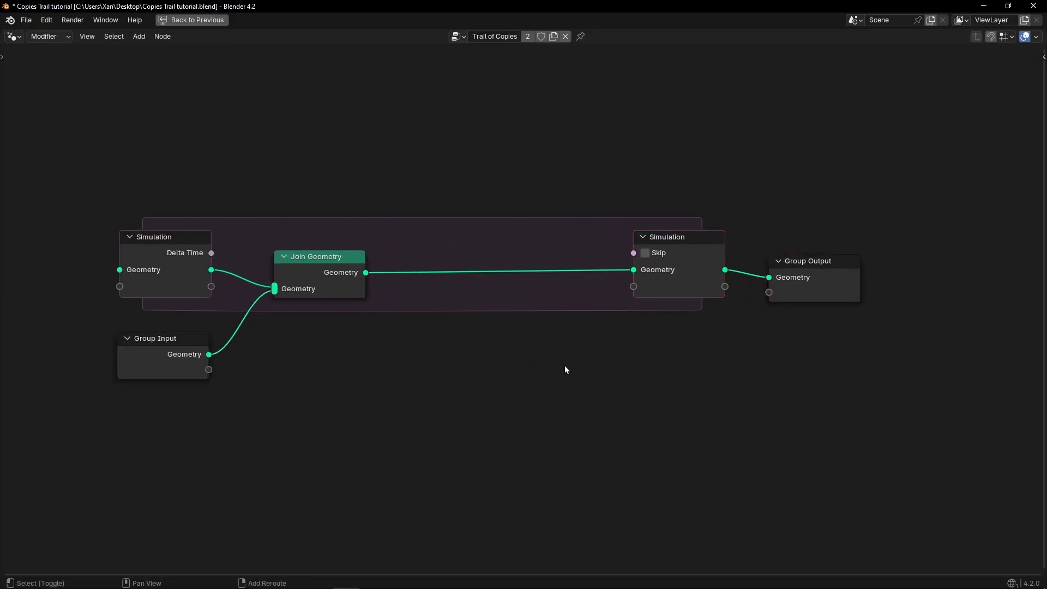
Step: Insert a Store Named Attribute node between Join Geometry and the Simulation output, and name its attribute age
key(shift+a)
mouse_move(564, 369)
text(store)
key(Return)
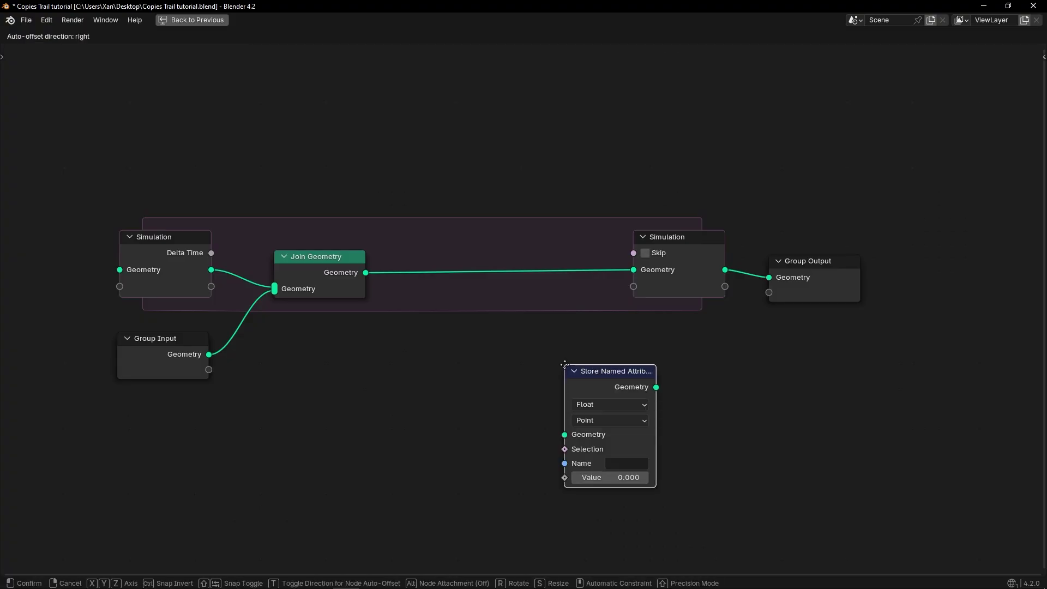
click(466, 335)
scroll(468, 335, up, 1)
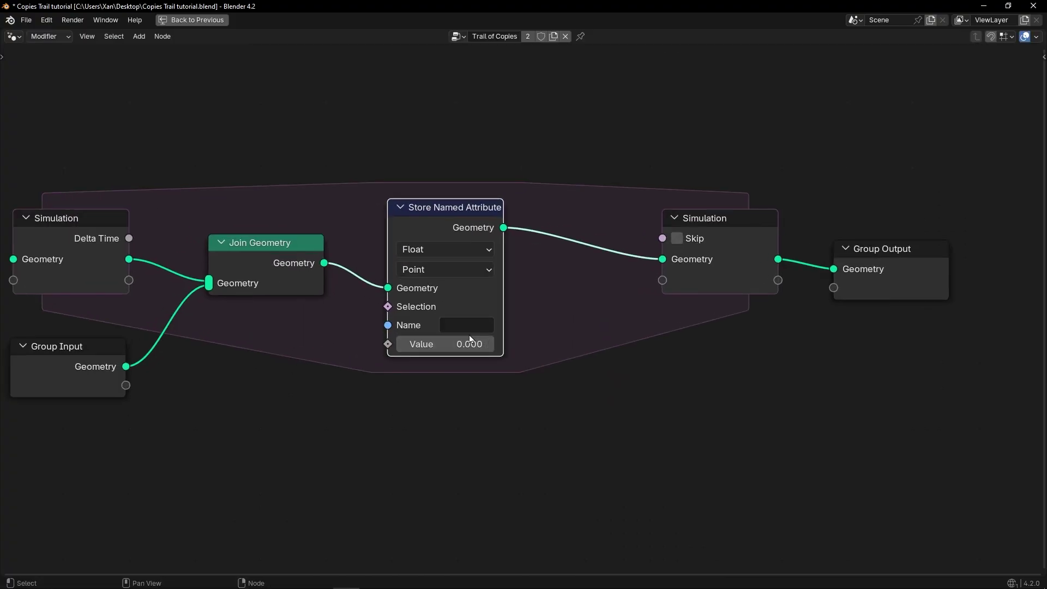
click(468, 325)
text(age)
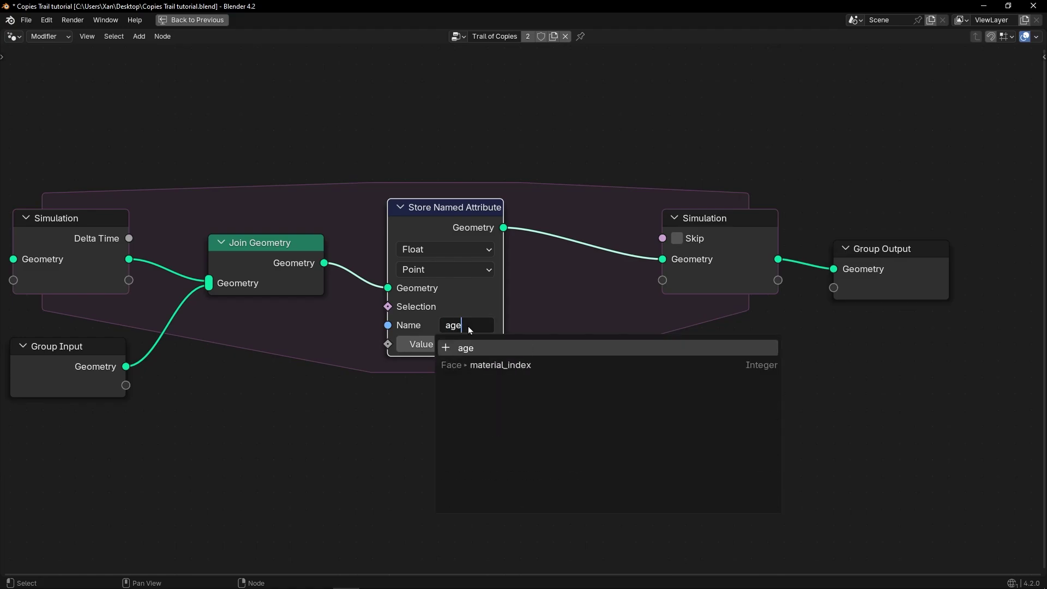
key(Return)
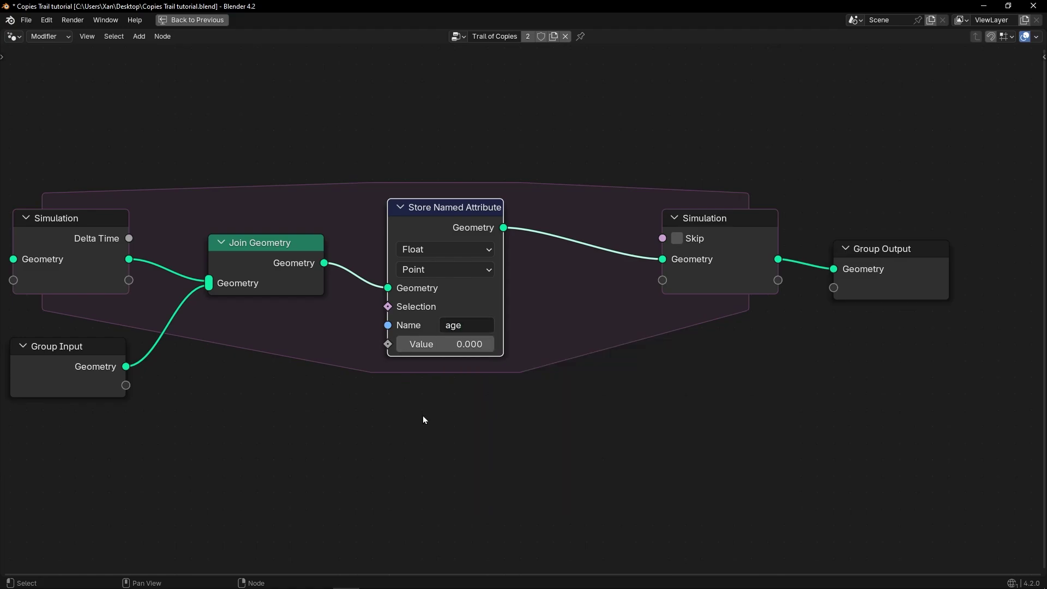
Step: Place an Add math node below Store Named Attribute, feed its result into the attribute's Value, and set its first value to 1
key(shift+a)
text(add)
key(Return)
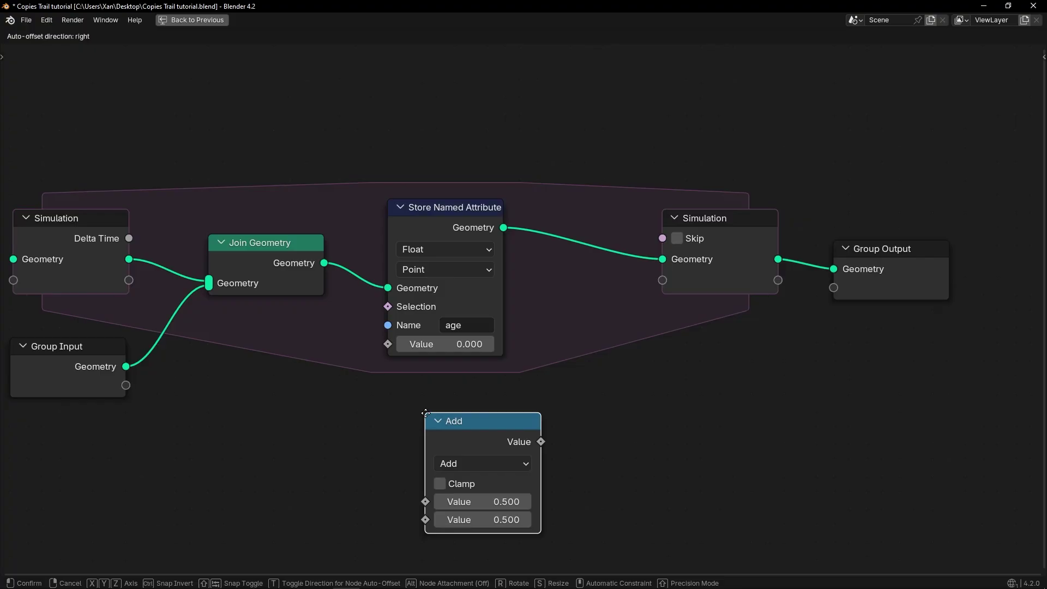
click(391, 393)
drag(507, 422, 390, 347)
scroll(456, 460, up, 2)
middle_drag(456, 460, 480, 317)
click(450, 427)
text(1)
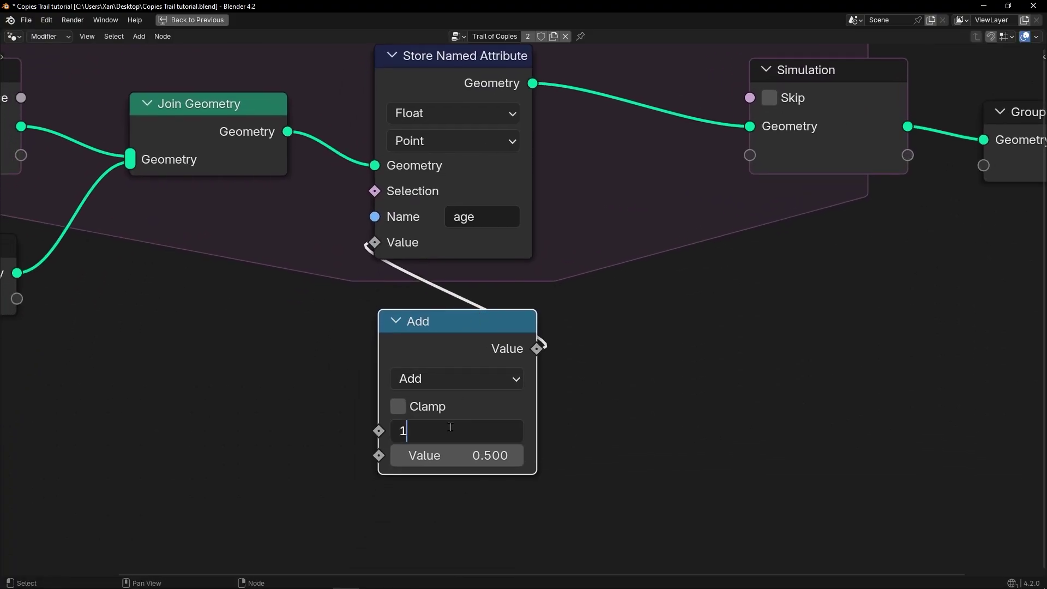
key(Return)
key(Home)
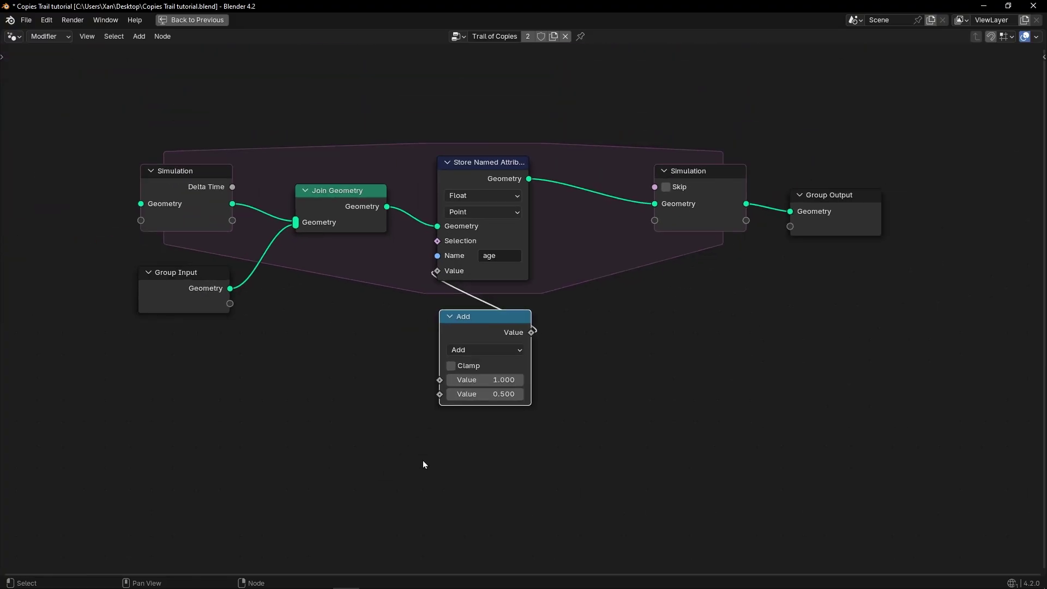
scroll(538, 251, up, 1)
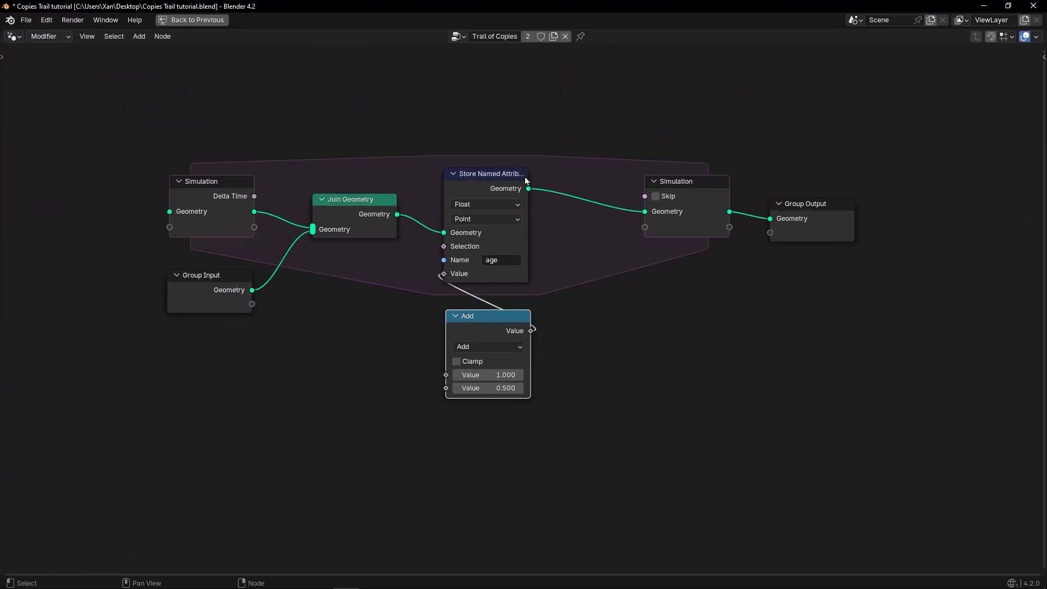
Step: Place a Named Attribute node reading age, connect its Attribute output to the Add node's second value, and restore the multi-area layout
key(shift+a)
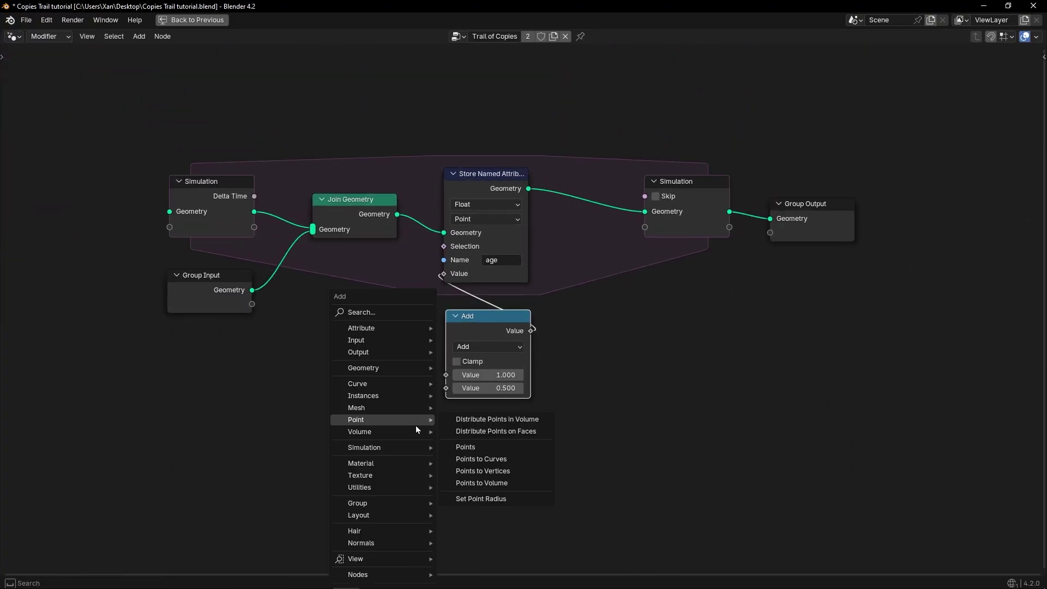
text(name)
key(Return)
click(479, 431)
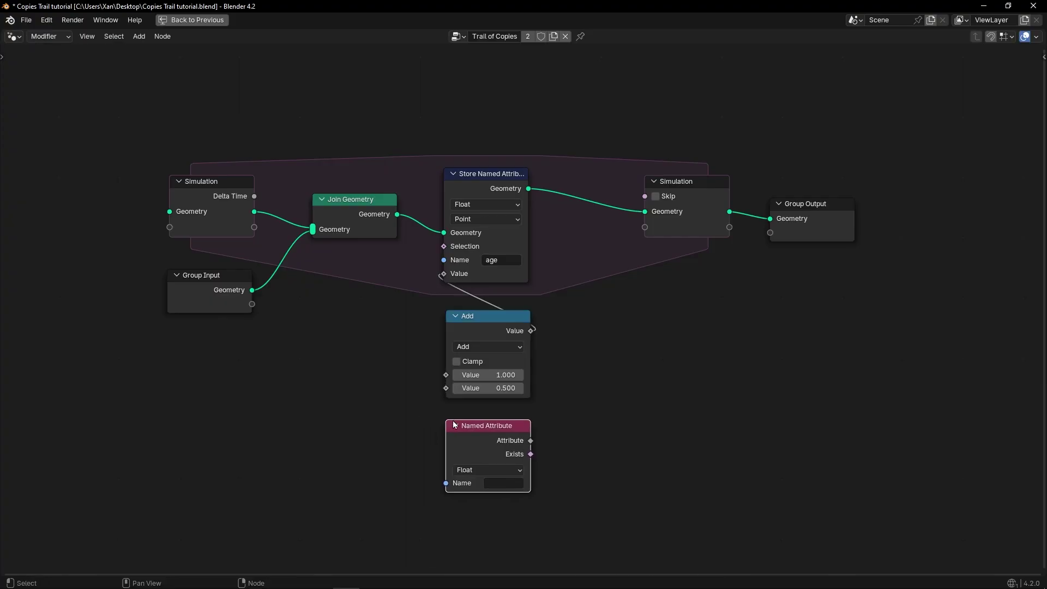
drag(530, 440, 446, 388)
drag(480, 425, 474, 413)
key(ctrl+c)
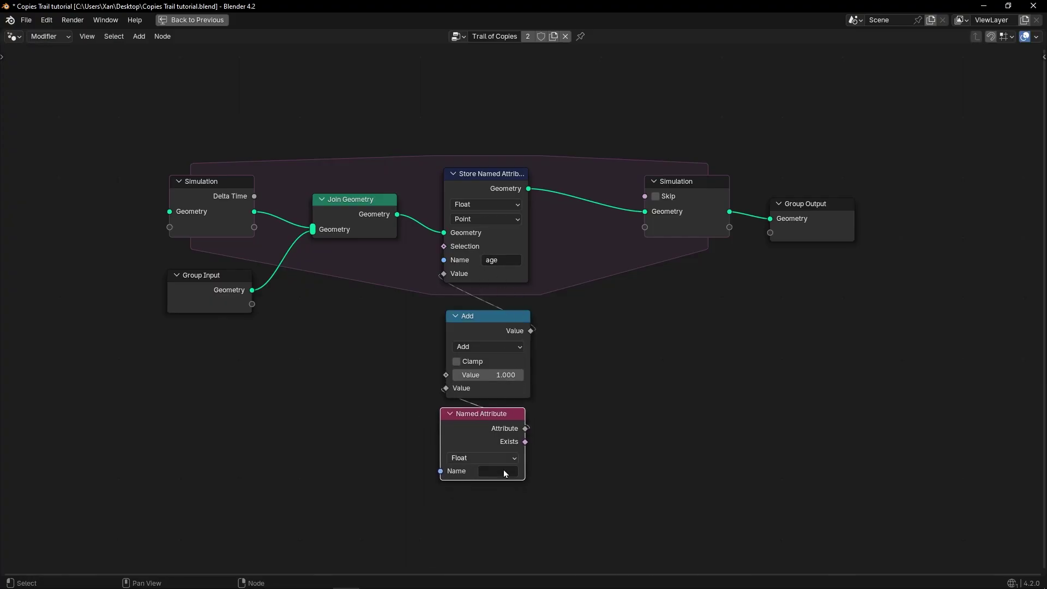
key(ctrl+v)
key(ctrl+space)
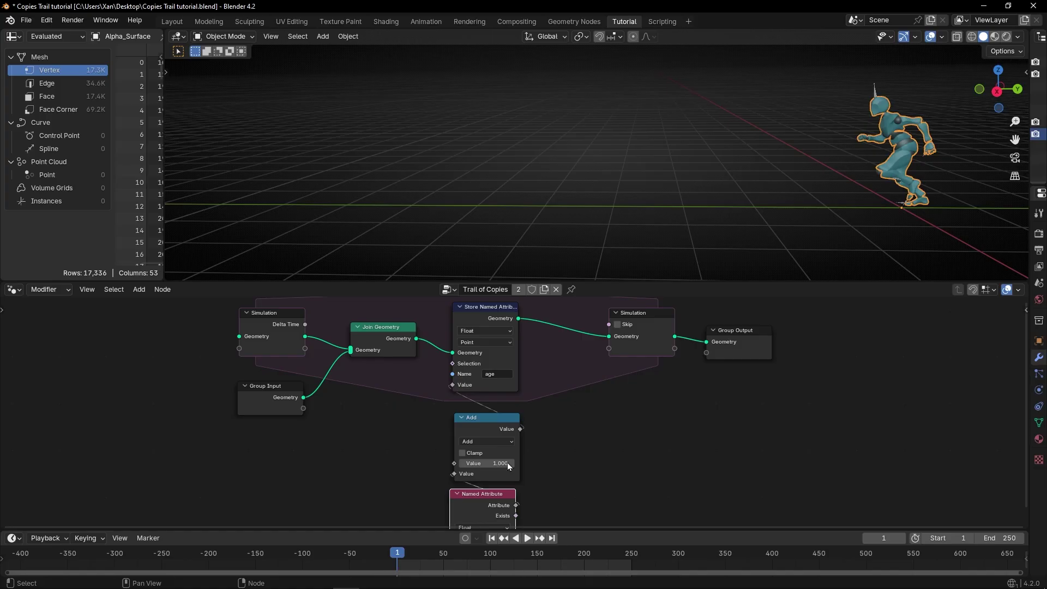
Step: Cut the link between the Named Attribute and Add nodes, and reconnect Attribute to the Add node's second value
ctrl+right_drag(499, 483, 476, 489)
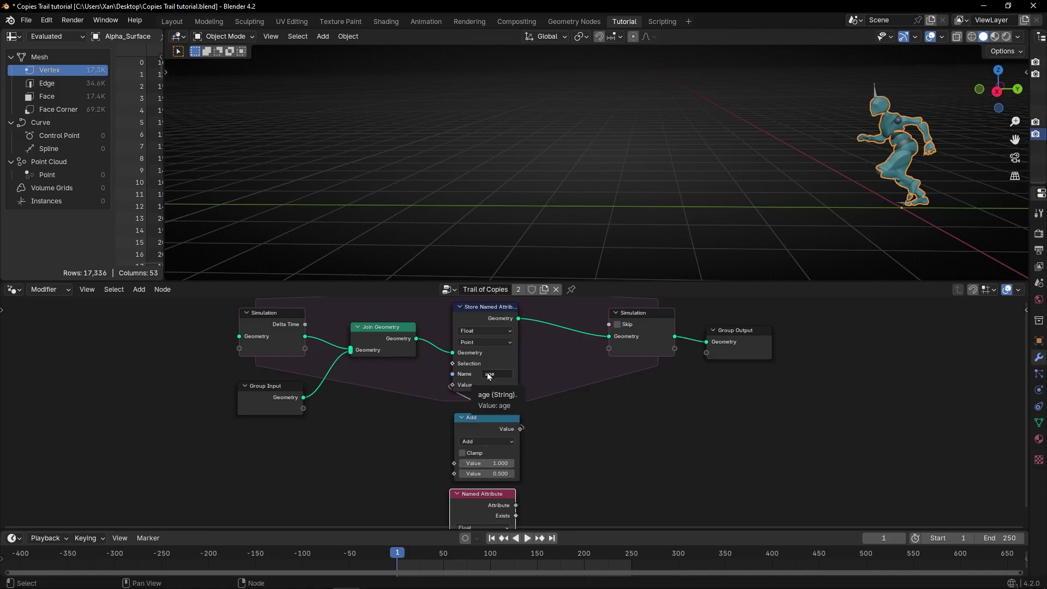
shift+scroll(537, 482, down, 3)
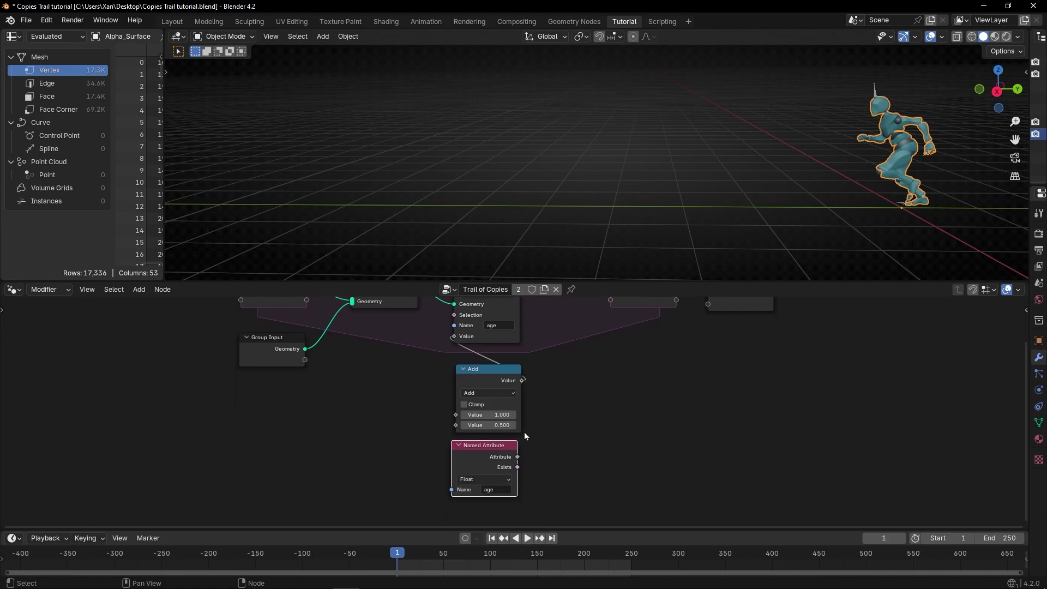
drag(517, 457, 457, 425)
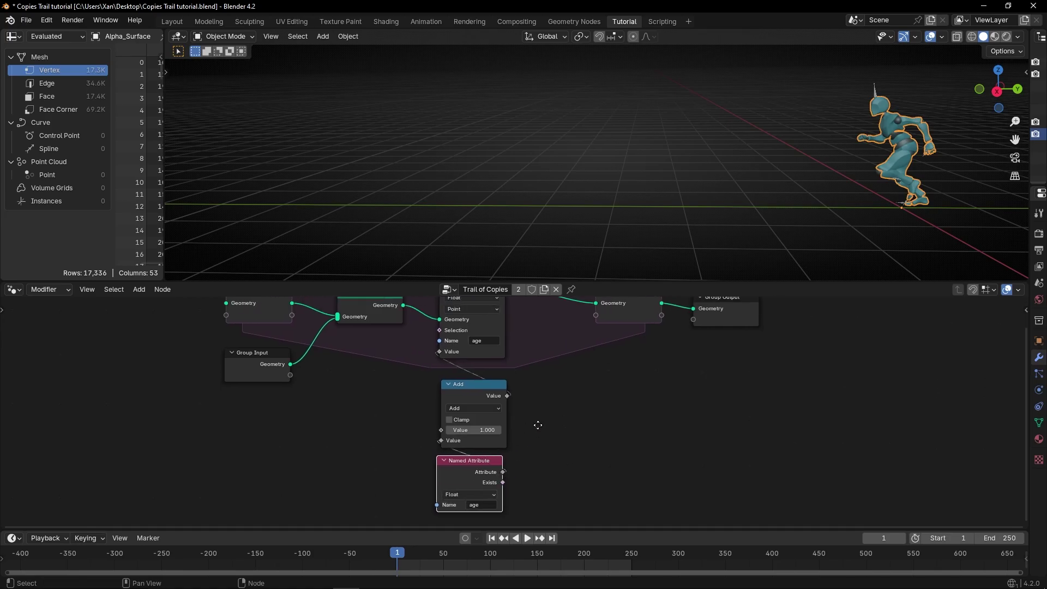
middle_drag(464, 427, 448, 445)
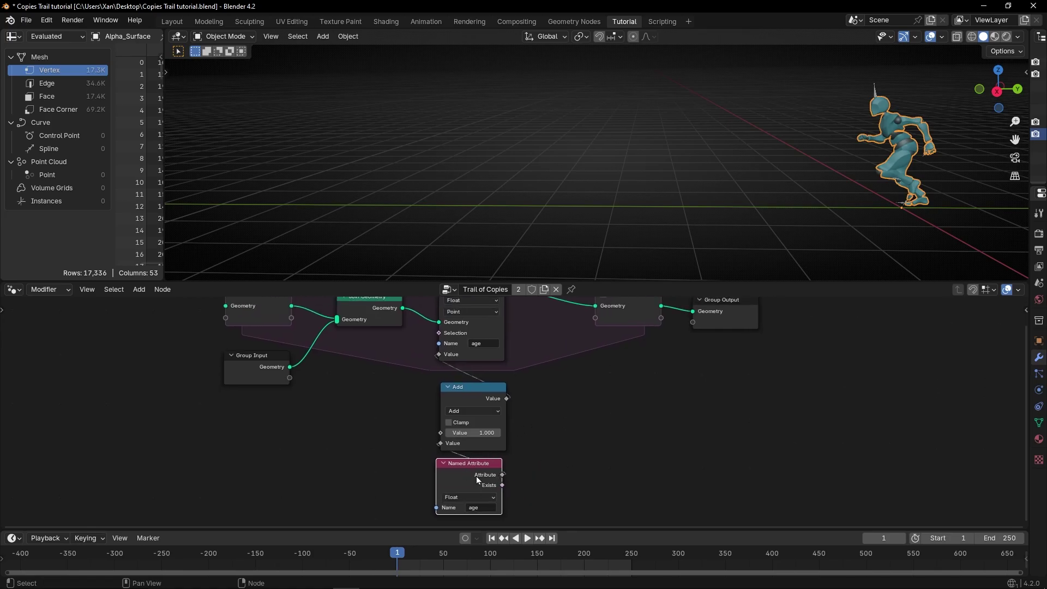
drag(476, 476, 474, 478)
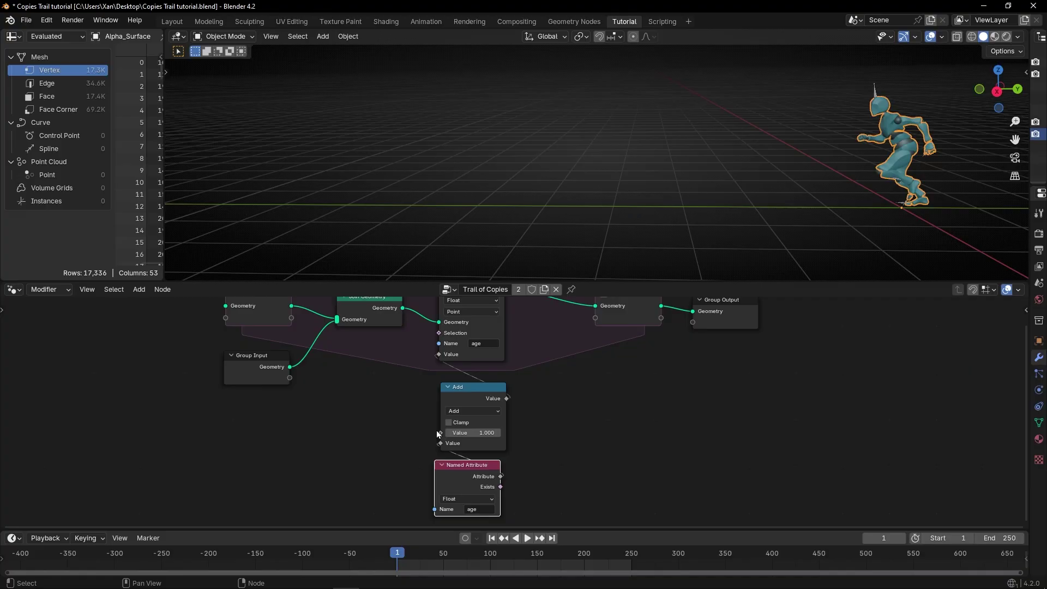
Step: Play the simulation to frame 35 and widen the Spreadsheet to examine the age column
key(space)
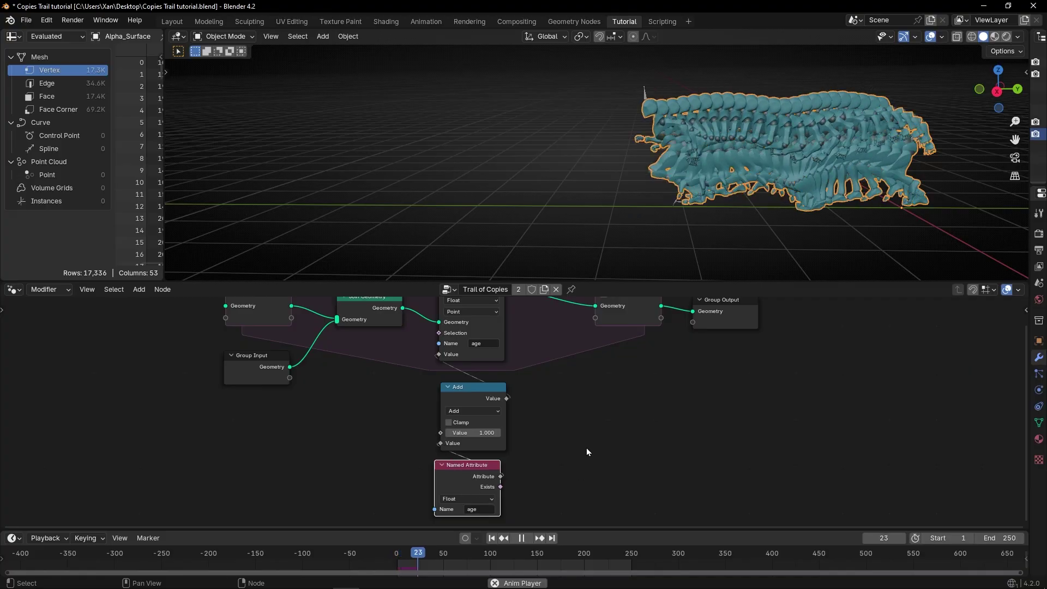
key(space)
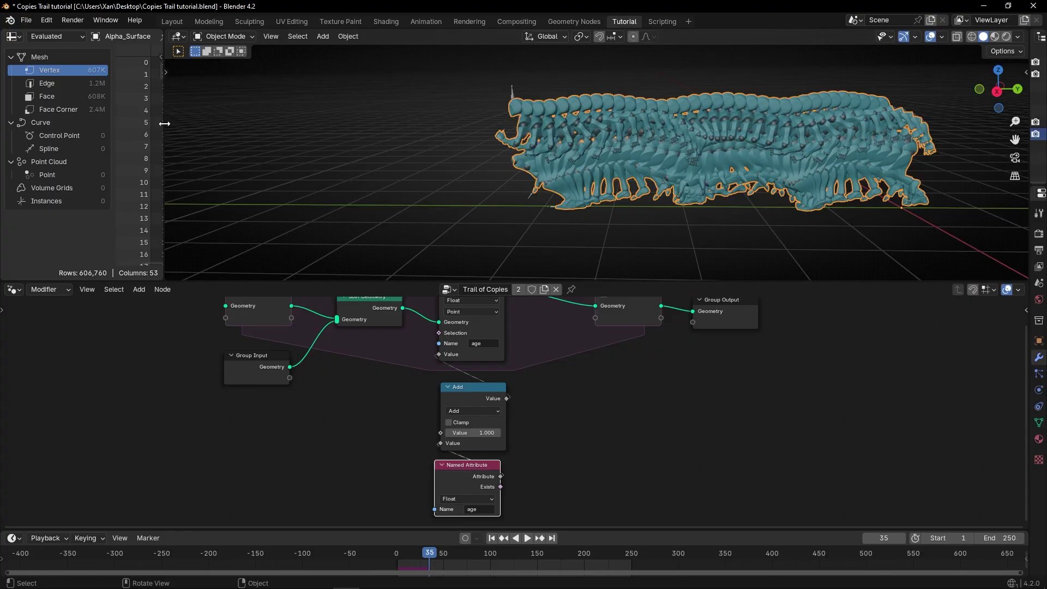
drag(166, 125, 593, 82)
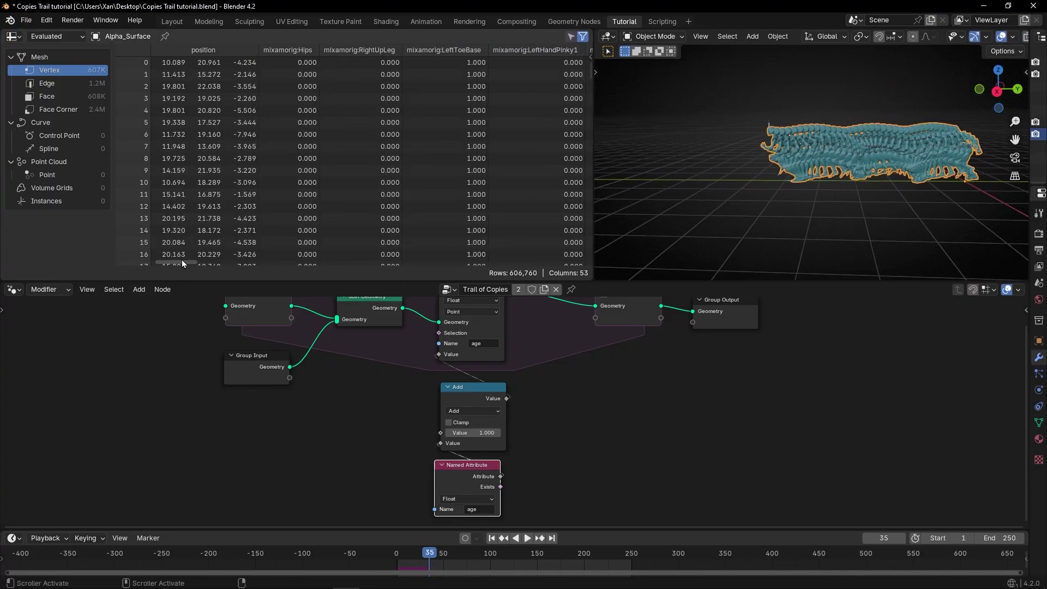
drag(173, 263, 595, 249)
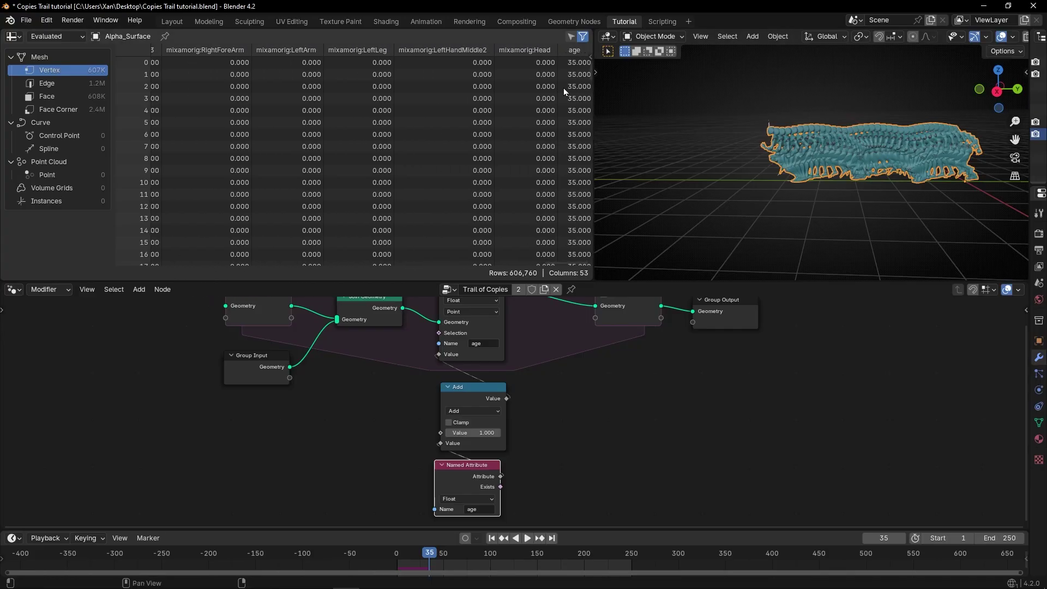
Step: Change the Store Named Attribute node's data type to Integer
middle_drag(477, 339, 471, 359)
scroll(471, 359, up, 2)
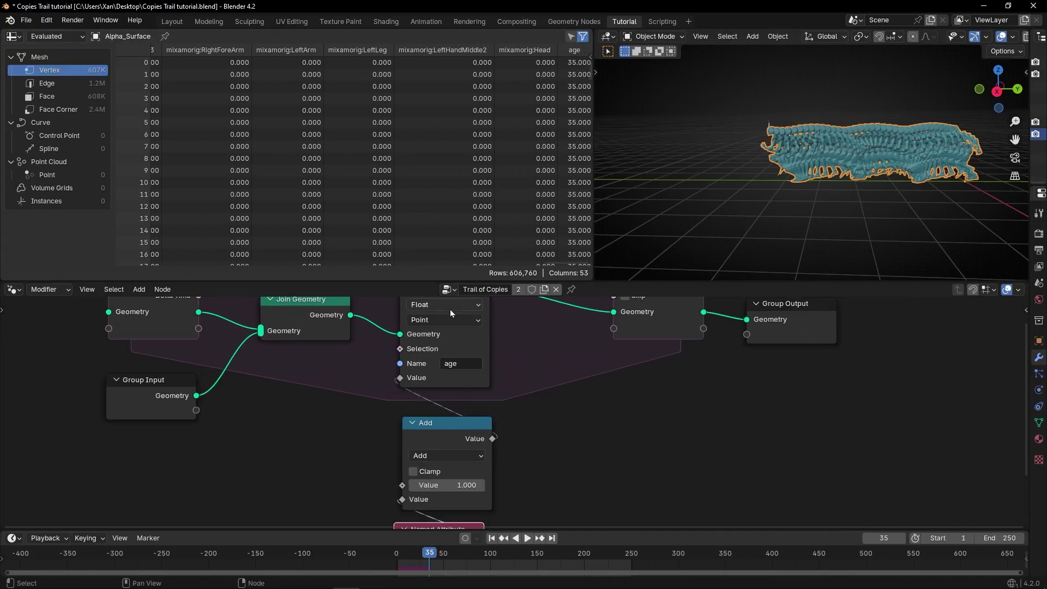
click(450, 309)
click(437, 349)
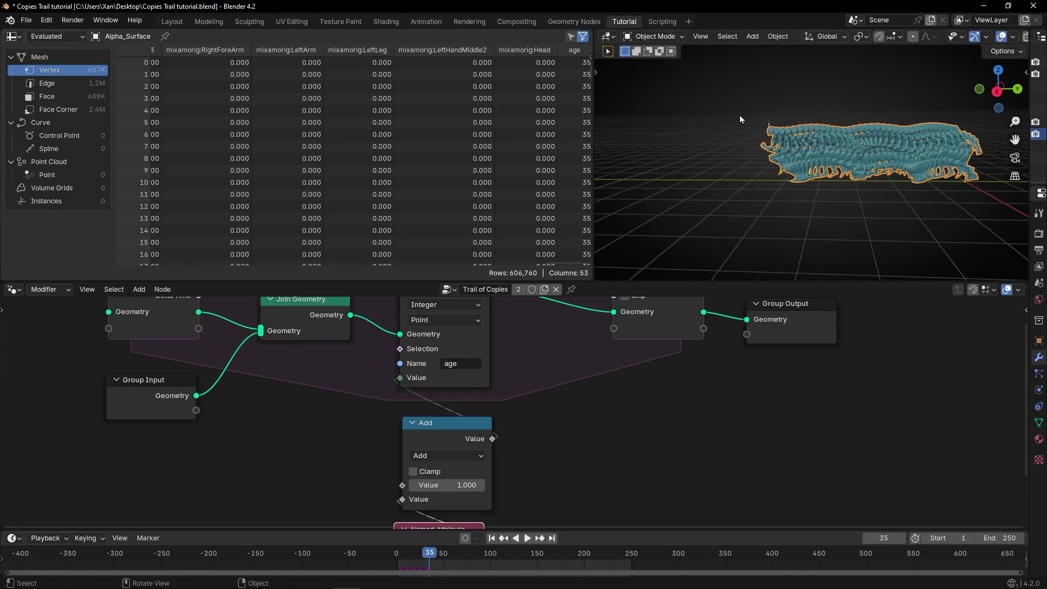
Step: Close the Spreadsheet area so the 3D viewport spans the full width
drag(594, 85, 601, 82)
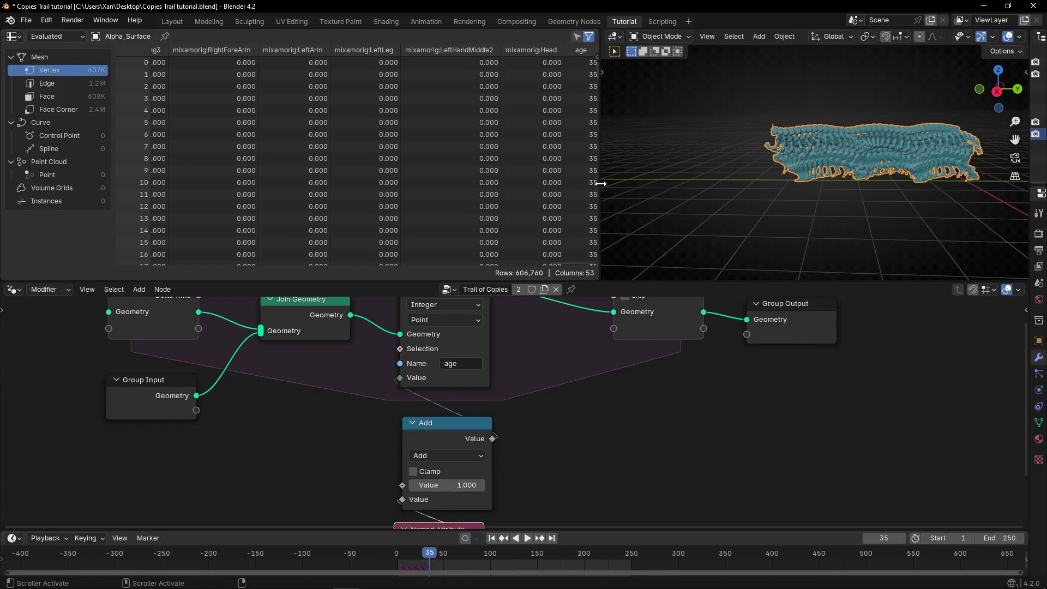
mouse_move(600, 184)
mouse_down()
mouse_move(588, 183)
mouse_move(619, 180)
mouse_move(605, 174)
mouse_up()
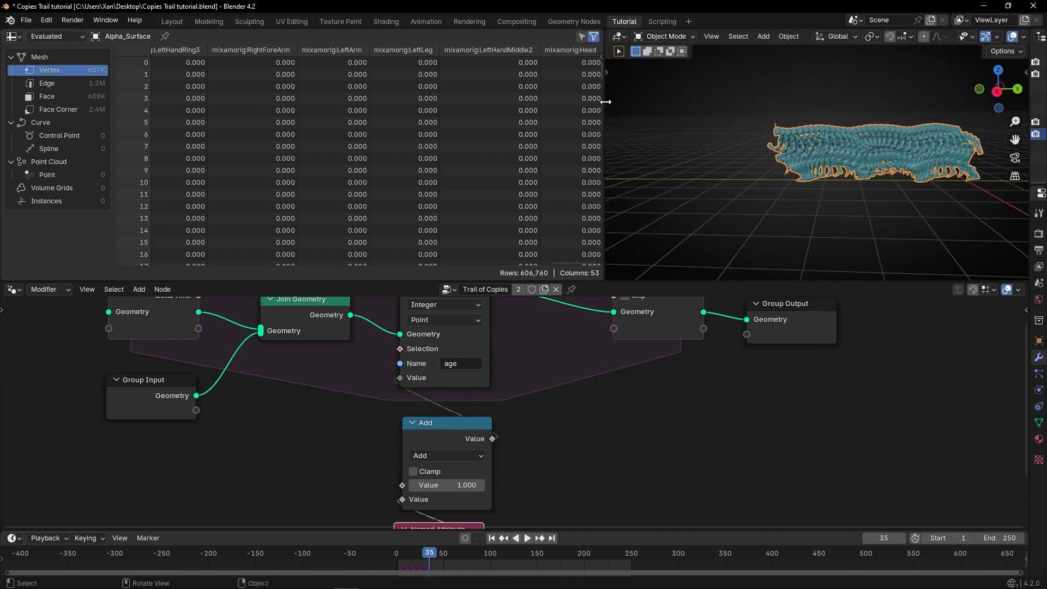
drag(605, 102, 133, 170)
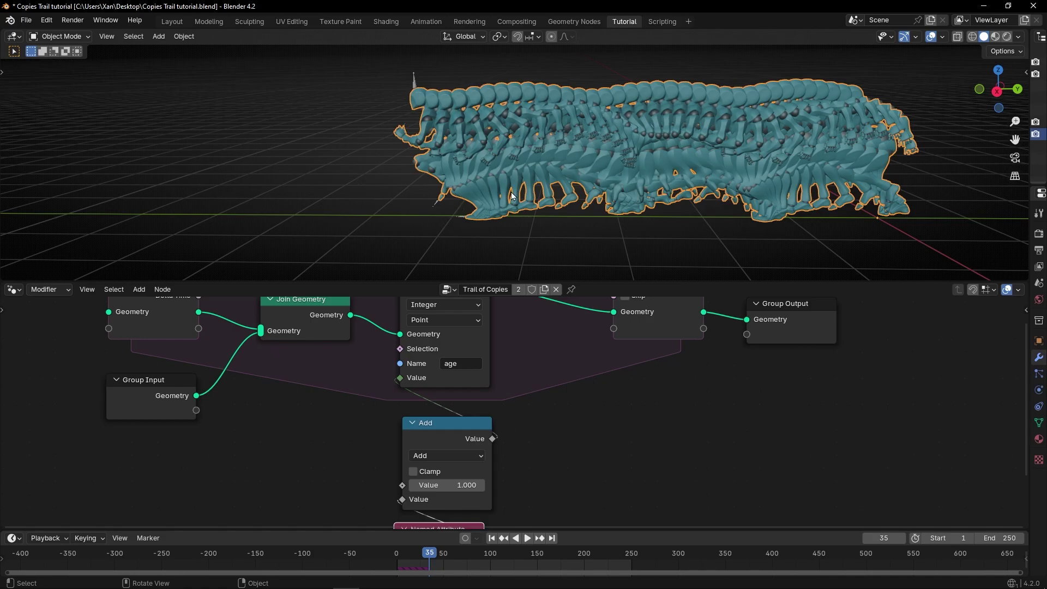
Step: Group the Store Named Attribute, Add and Named Attribute nodes in a frame labelled Age, with the node editor maximized
key(ctrl+space)
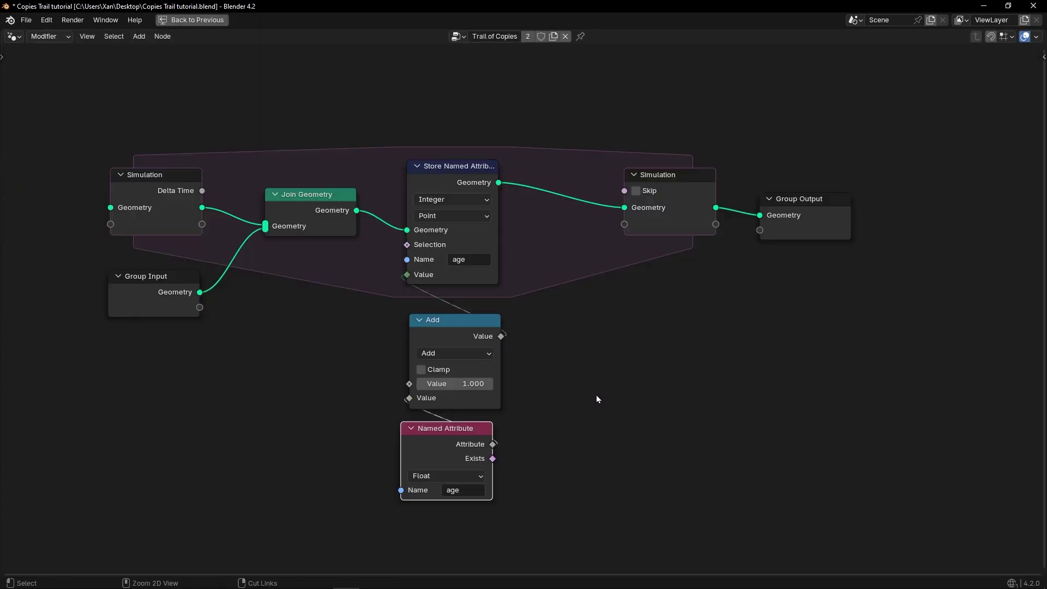
scroll(596, 394, down, 2)
drag(404, 160, 494, 444)
key(ctrl+j)
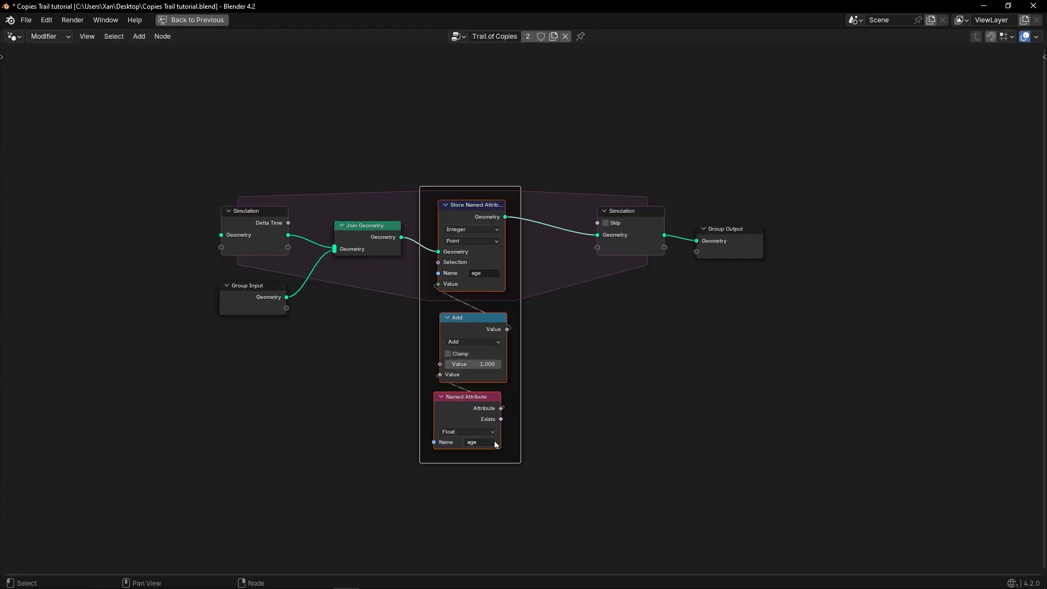
key(F2)
text(Age)
key(Return)
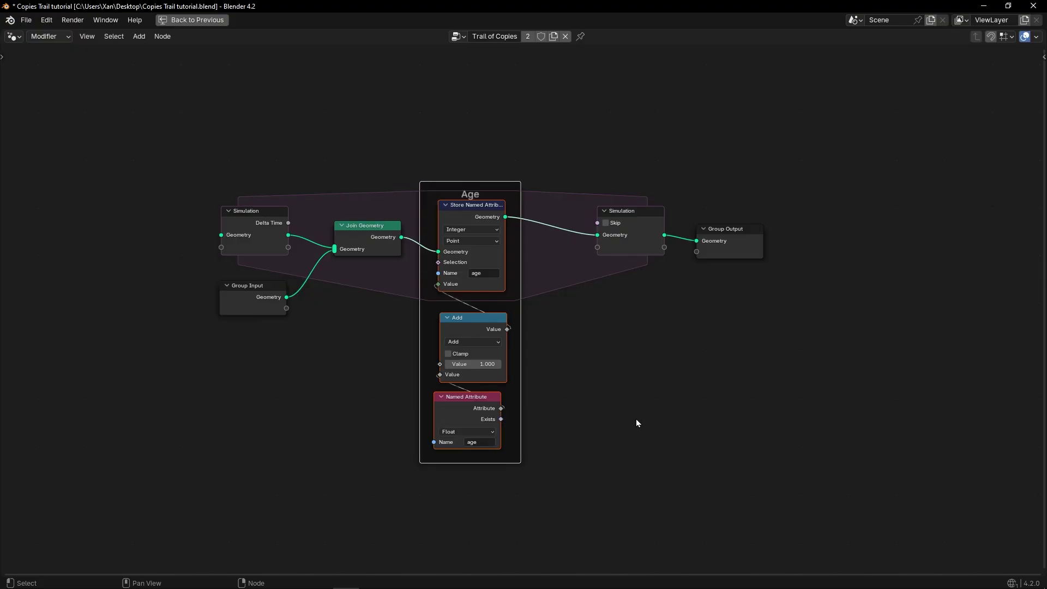
Step: Shift the Simulation output and Group Output nodes further right, and insert a Delete Geometry node after the Age frame
scroll(636, 423, up, 1)
ctrl+scroll(665, 374, down, 3)
drag(475, 143, 879, 235)
key(shift+a)
text(de)
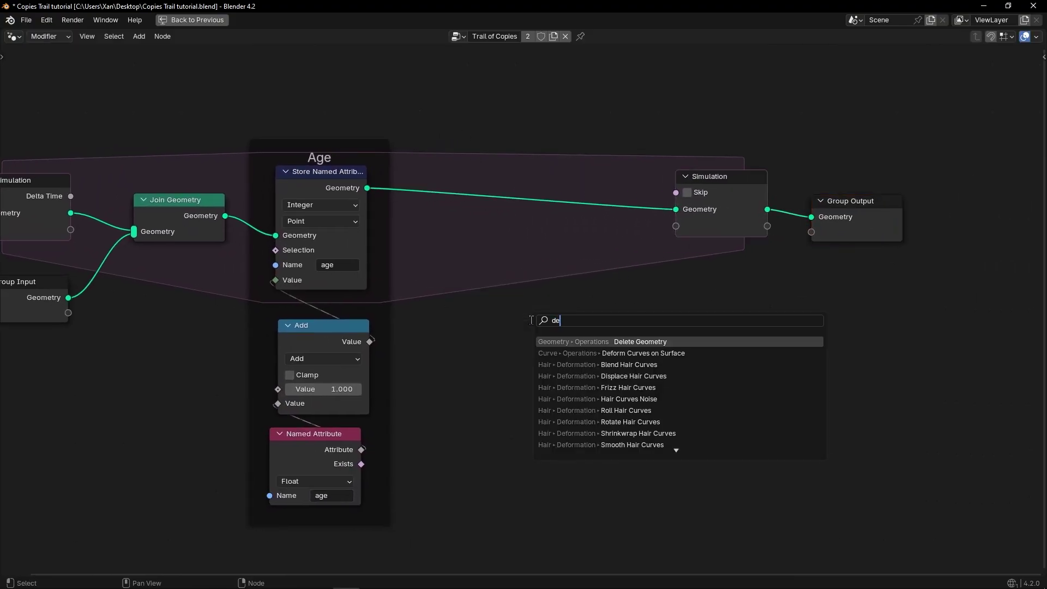
key(Return)
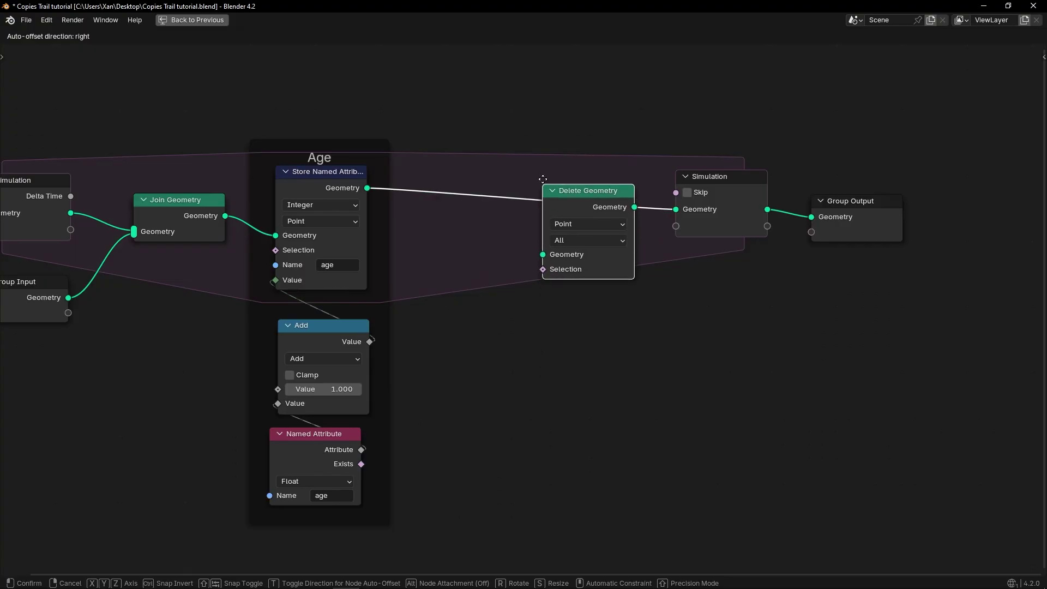
click(547, 166)
Step: Add an integer Greater Than compare node feeding the Delete Geometry node's Selection, placed directly beneath it
scroll(582, 250, up, 2)
drag(554, 228, 551, 334)
text(grea)
key(Return)
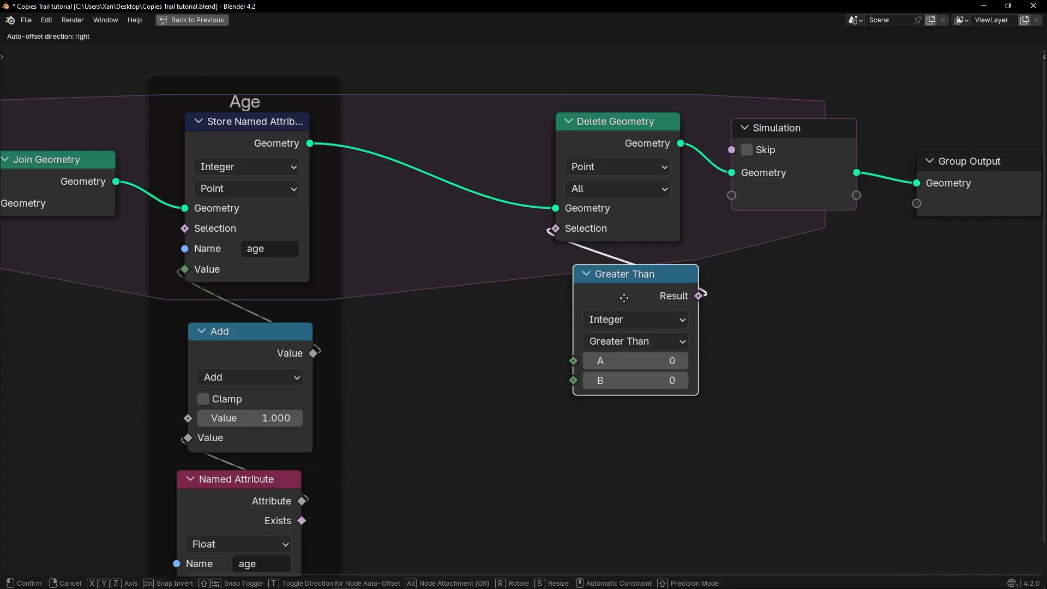
click(607, 281)
key(ctrl+space)
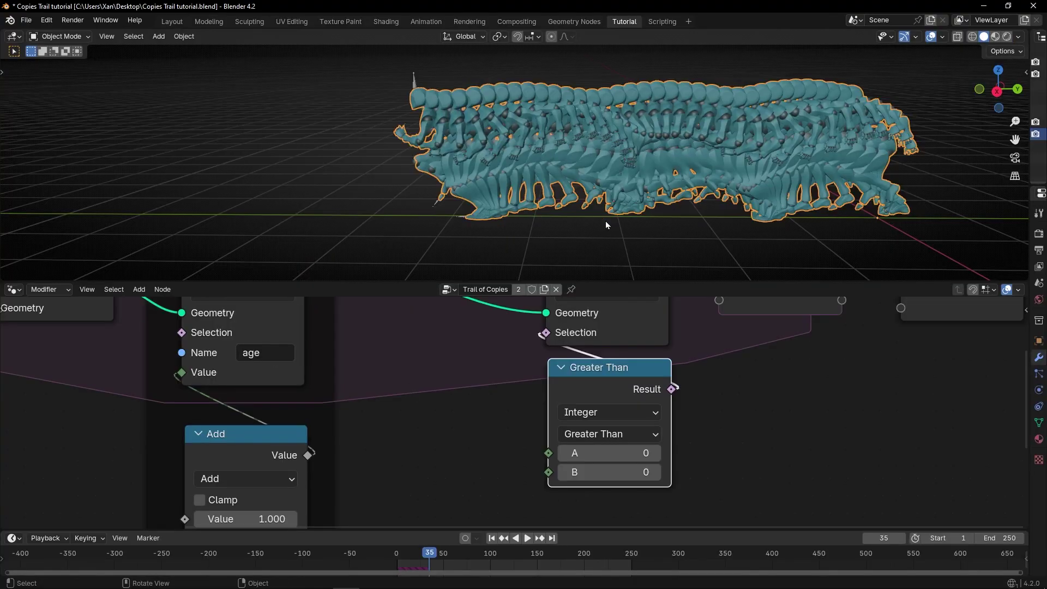
key(ctrl+space)
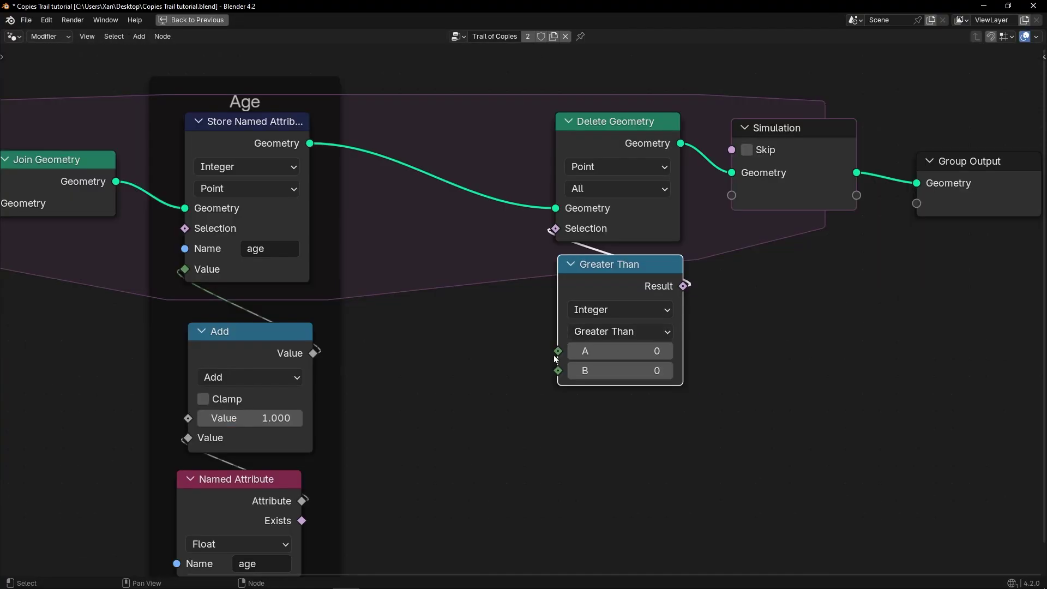
Step: Duplicate the age Named Attribute node, detach the copy from the Age frame, and connect its Attribute output to Greater Than's A input
ctrl+middle_drag(554, 355, 514, 377)
click(442, 351)
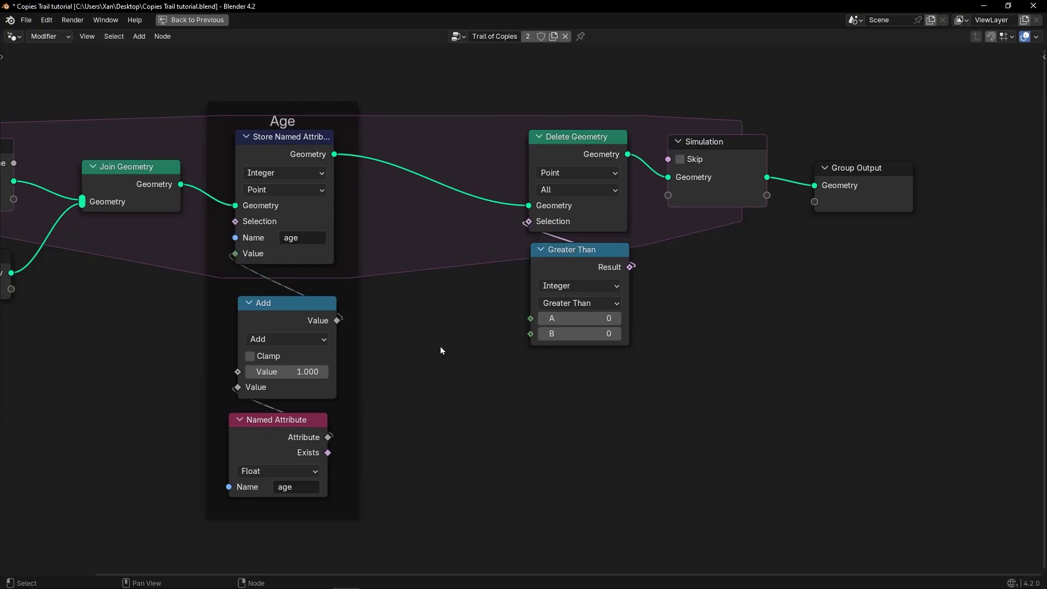
click(278, 436)
key(shift+d)
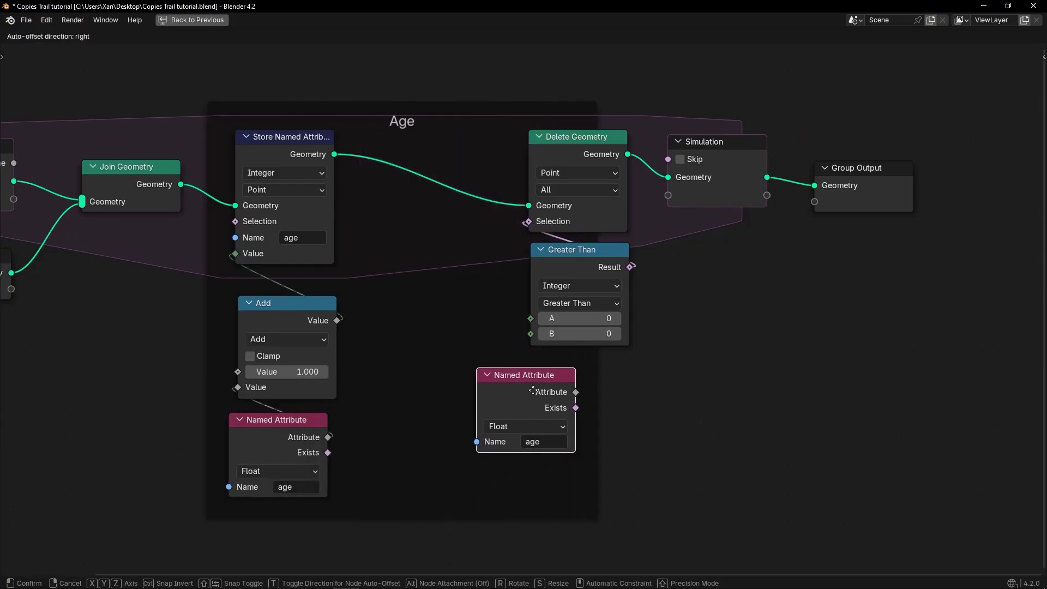
click(558, 394)
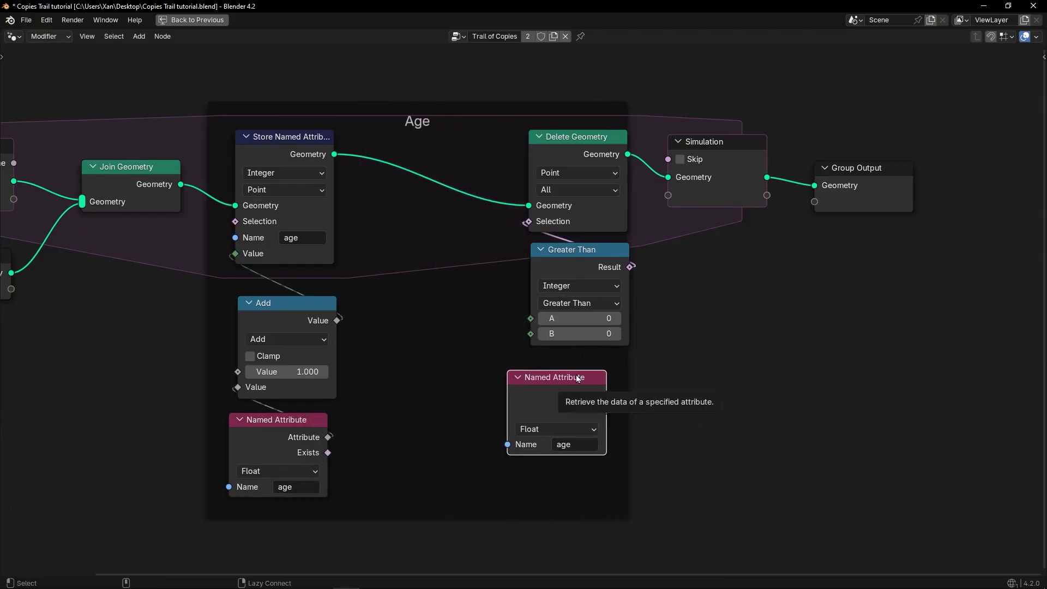
key(alt+p)
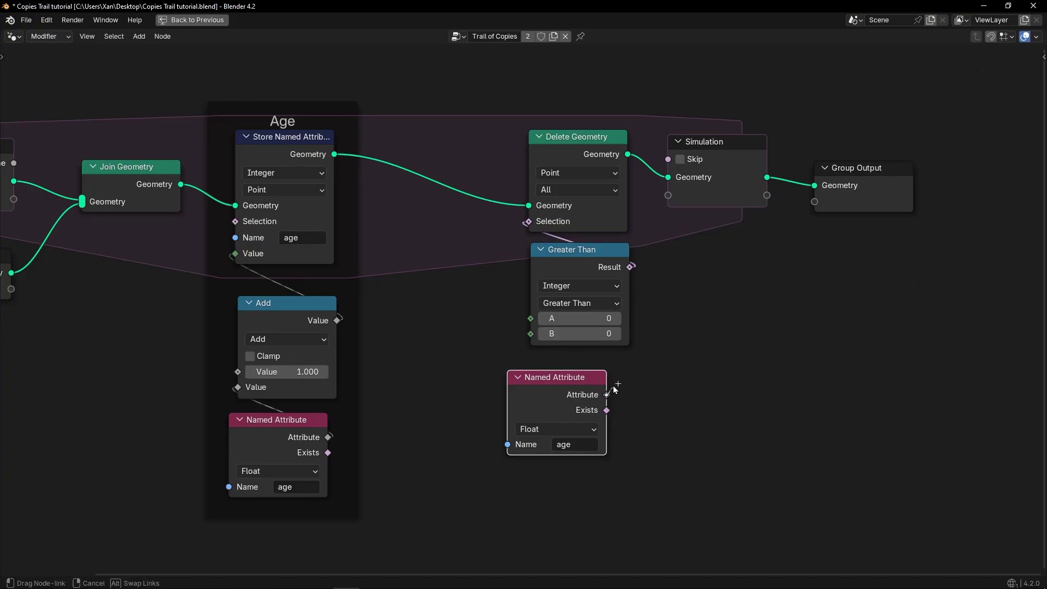
drag(606, 394, 530, 318)
drag(538, 377, 556, 371)
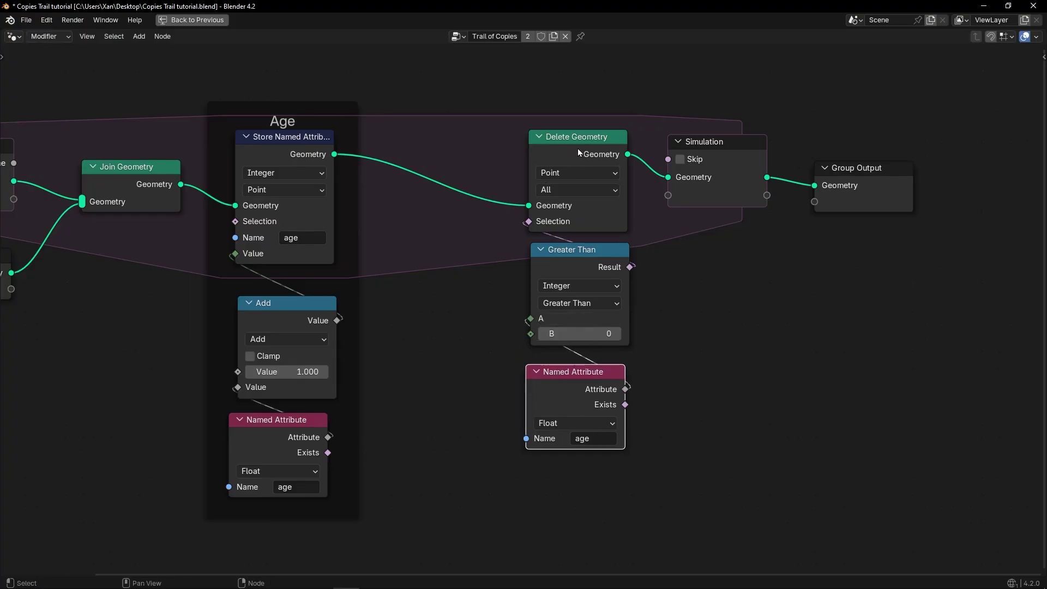
scroll(622, 267, up, 2)
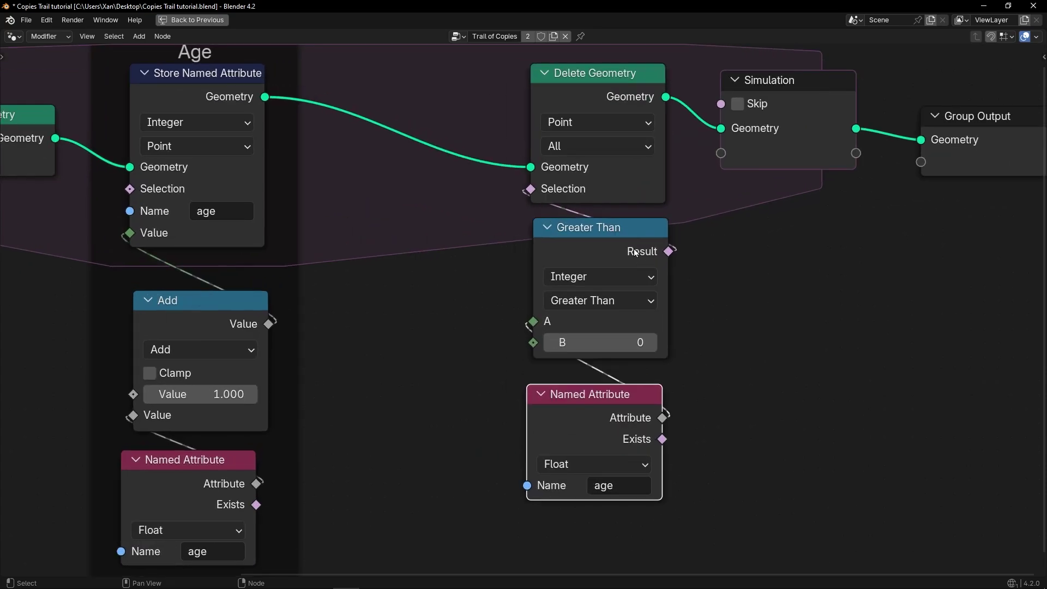
middle_drag(635, 251, 551, 227)
drag(552, 443, 378, 328)
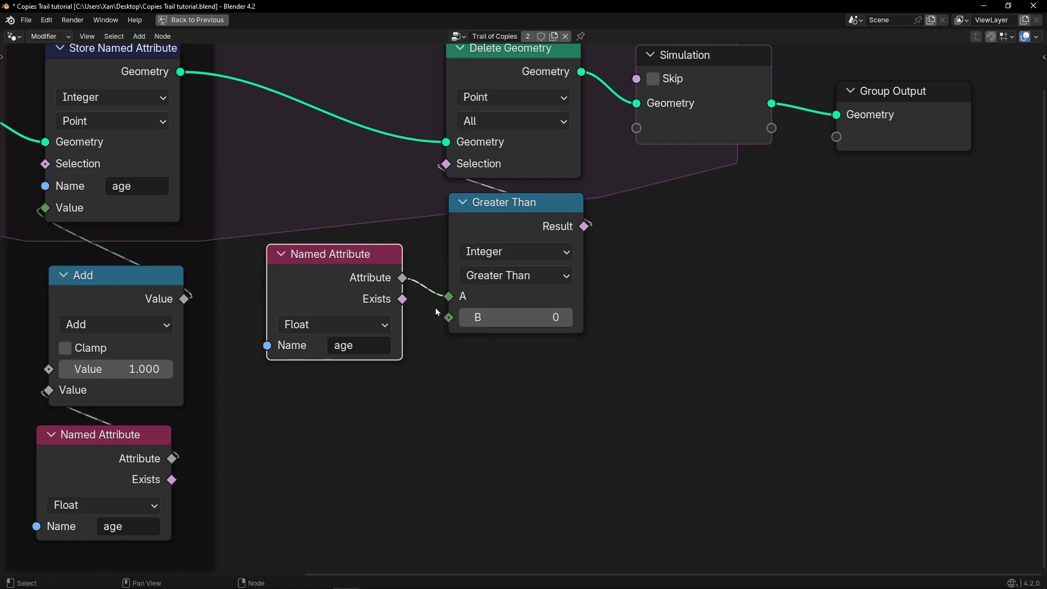
drag(361, 291, 515, 383)
Step: Restore the split layout and preview the animation from frame 1 with the current deletion threshold
key(ctrl+space)
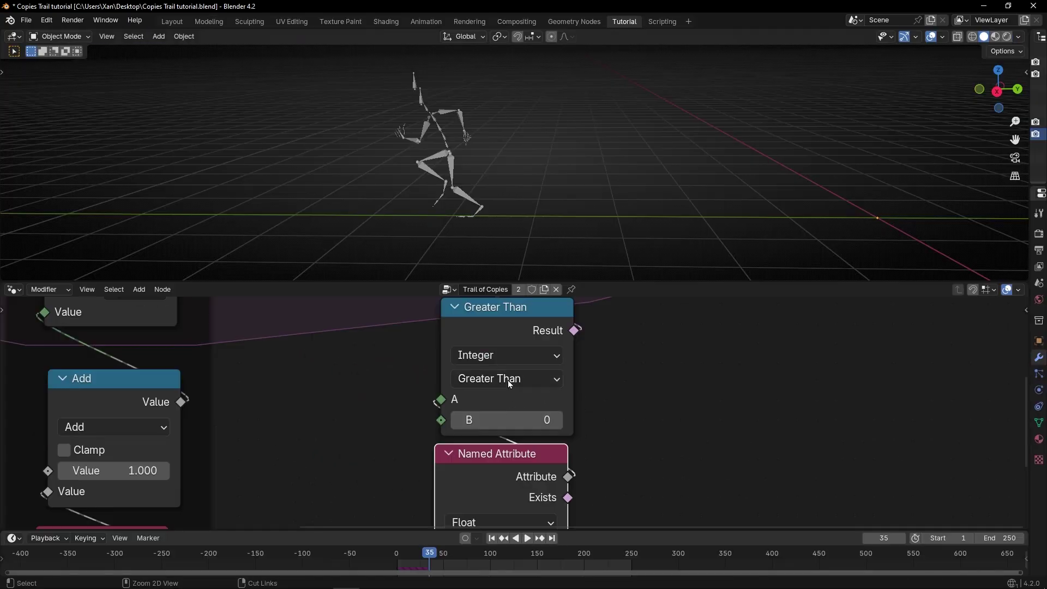
key(shift+Left)
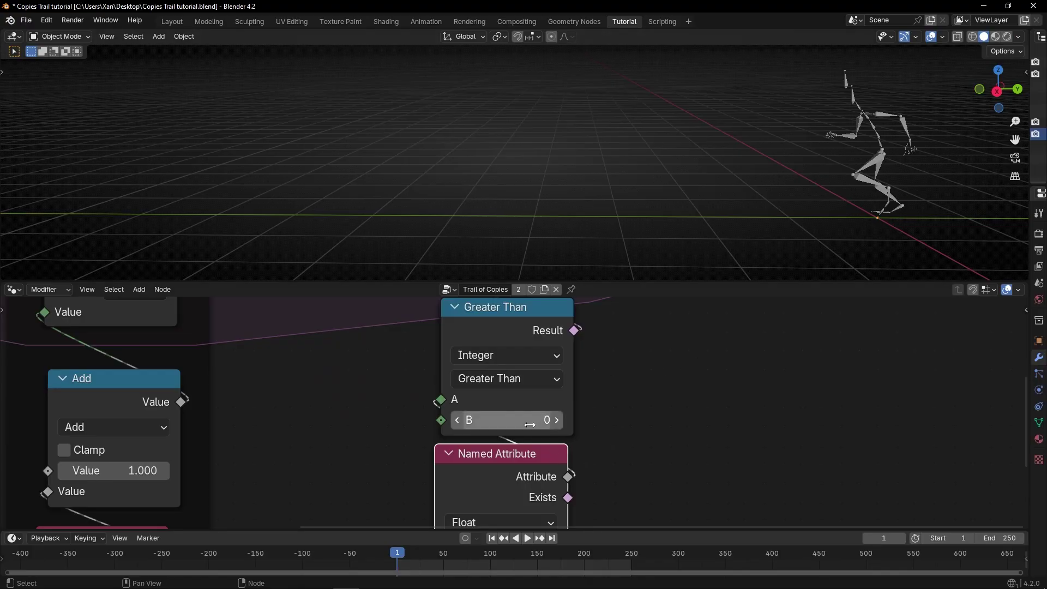
key(space)
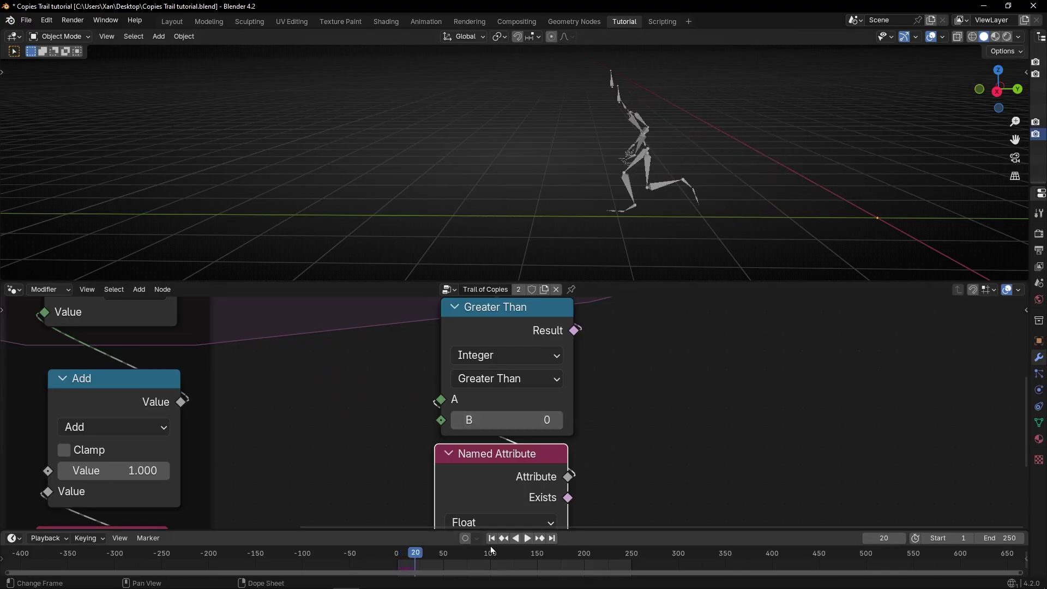
key(Escape)
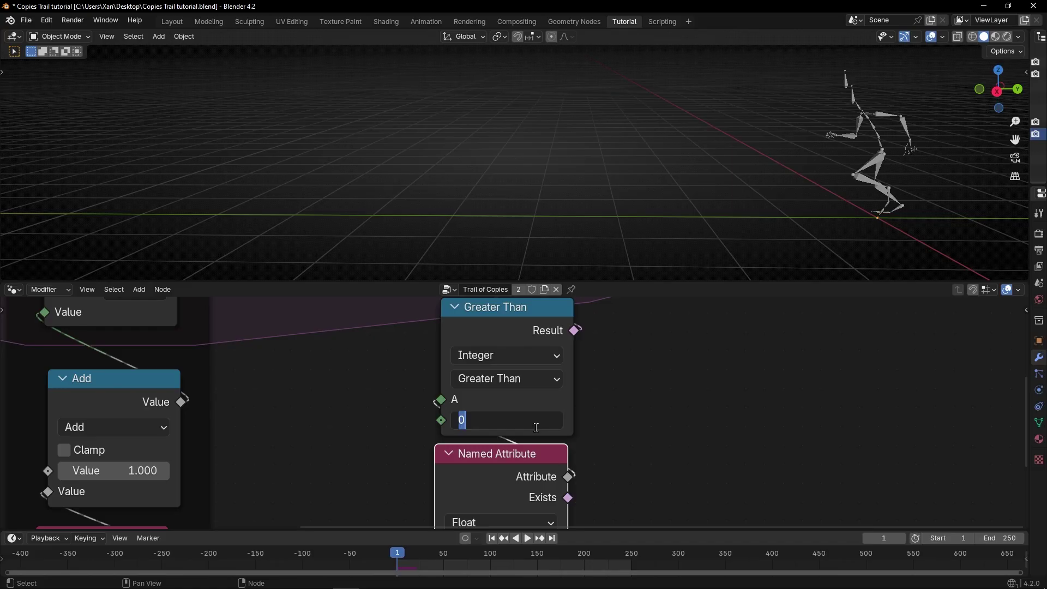
Step: Set Greater Than's B value to 20 and play the animation to check the trail length
text(20)
key(Return)
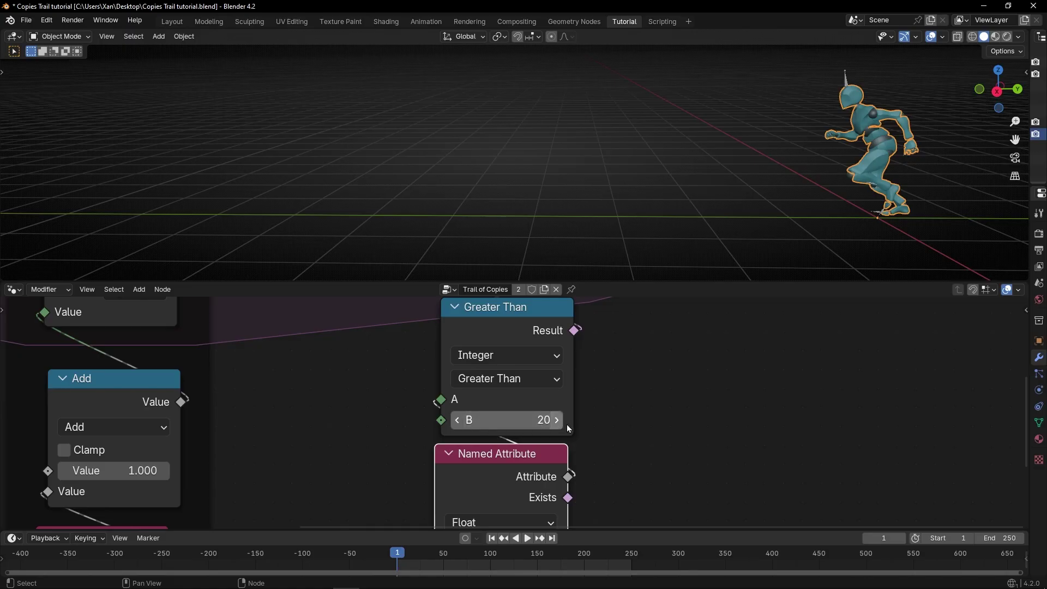
key(space)
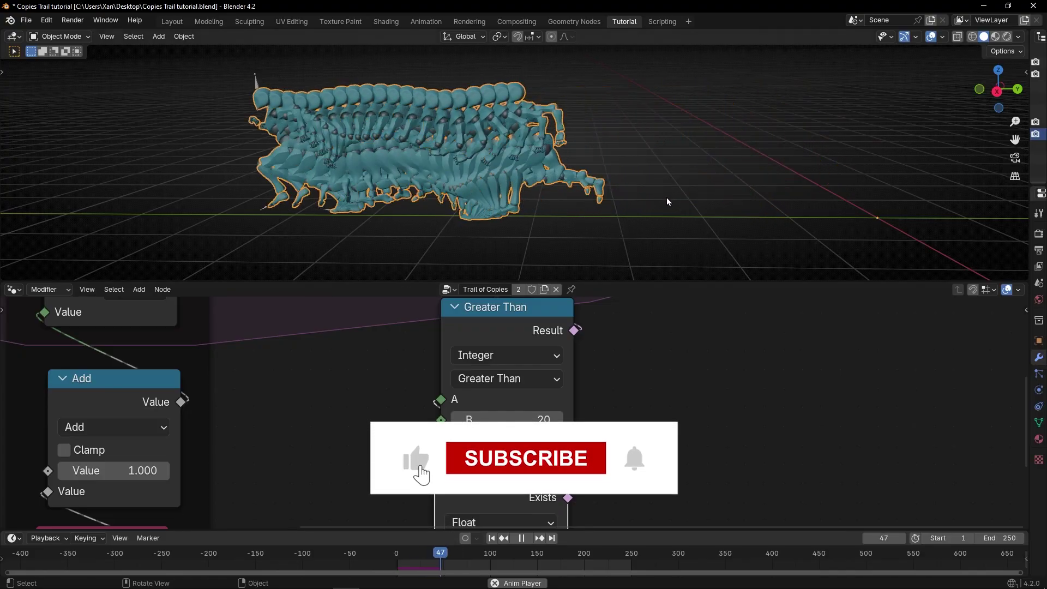
key(space)
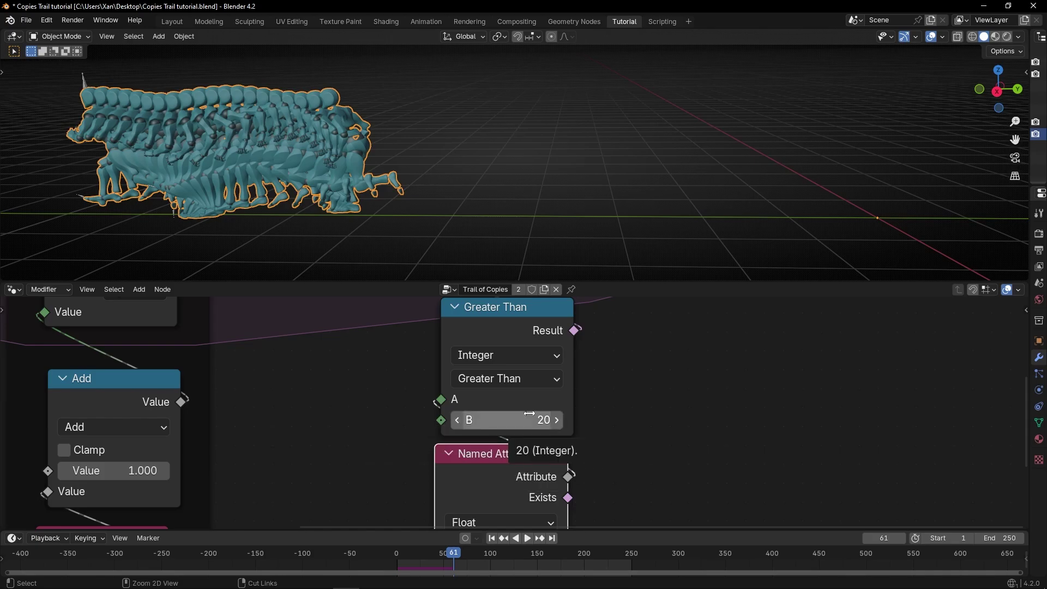
Step: Maximize the node editor, shift the deletion and output nodes further right, and insert a Store Named Attribute node before Delete Geometry
key(ctrl+space)
scroll(528, 414, down, 2)
drag(439, 119, 732, 394)
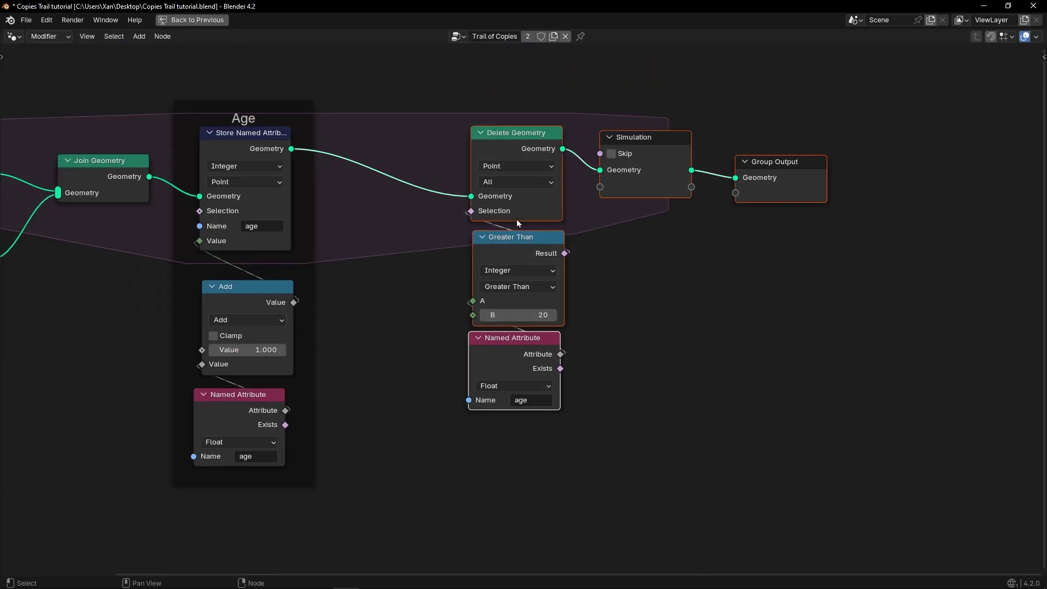
key(g)
click(465, 271)
key(shift+a)
text(store)
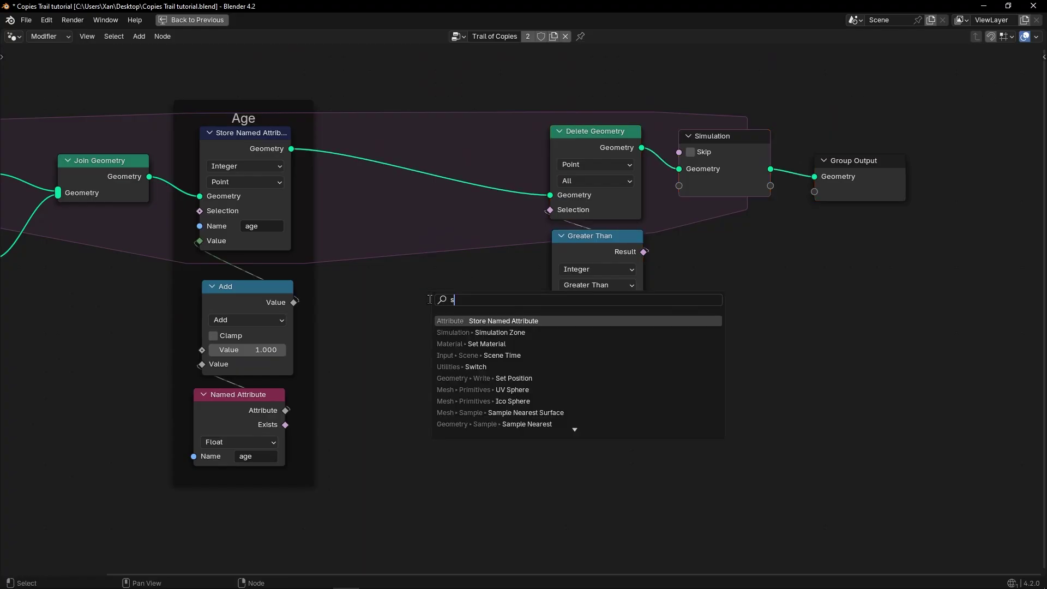
key(Return)
click(386, 135)
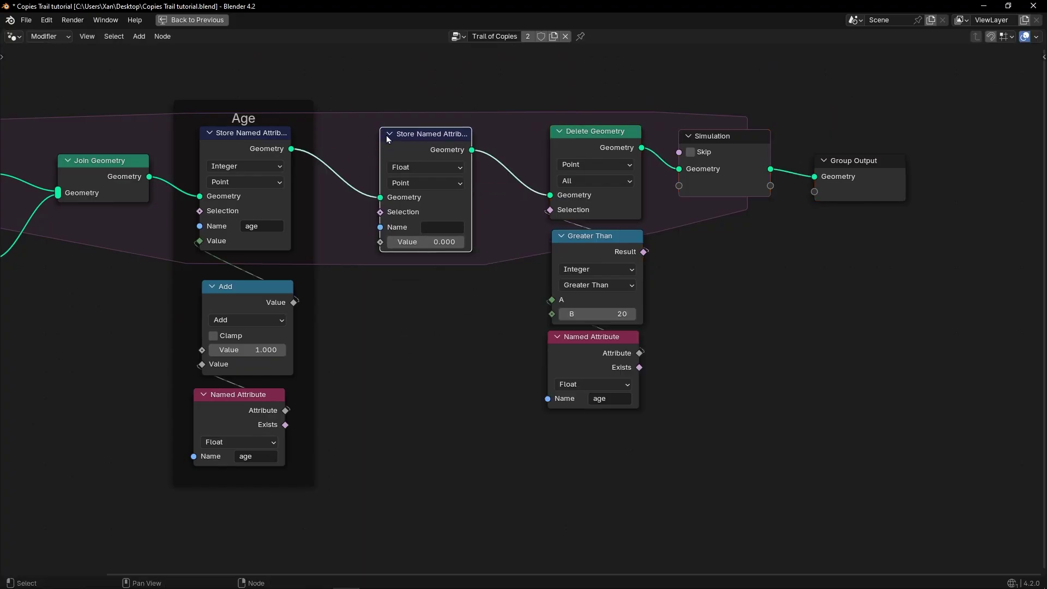
Step: Add an Integer node and connect it to Greater Than's B input and the new Store Named Attribute node's Value
scroll(394, 208, up, 2)
scroll(422, 348, down, 1)
key(shift+a)
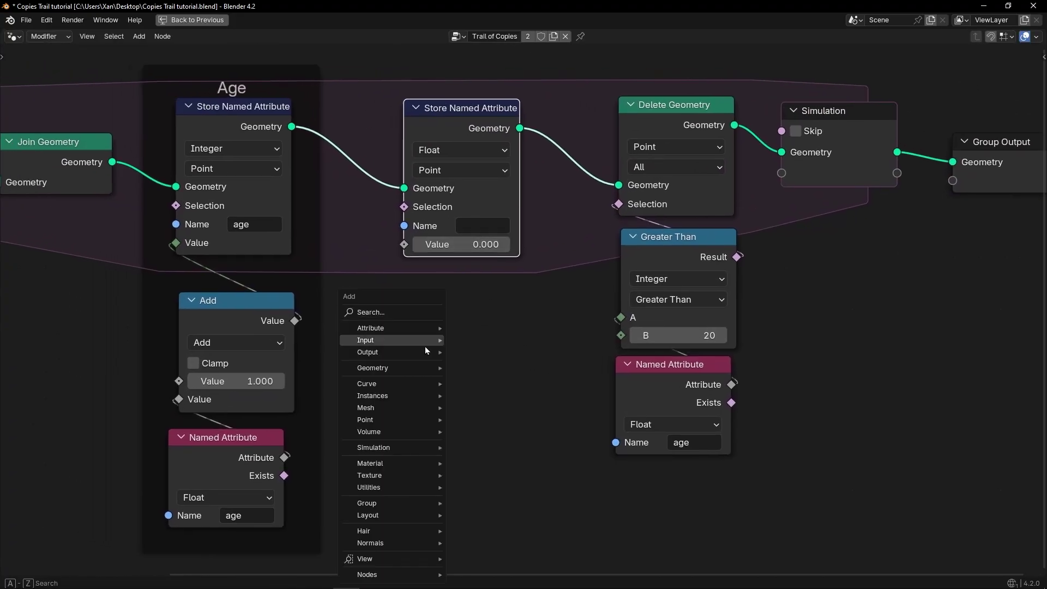
text(inti)
key(BackSpace)
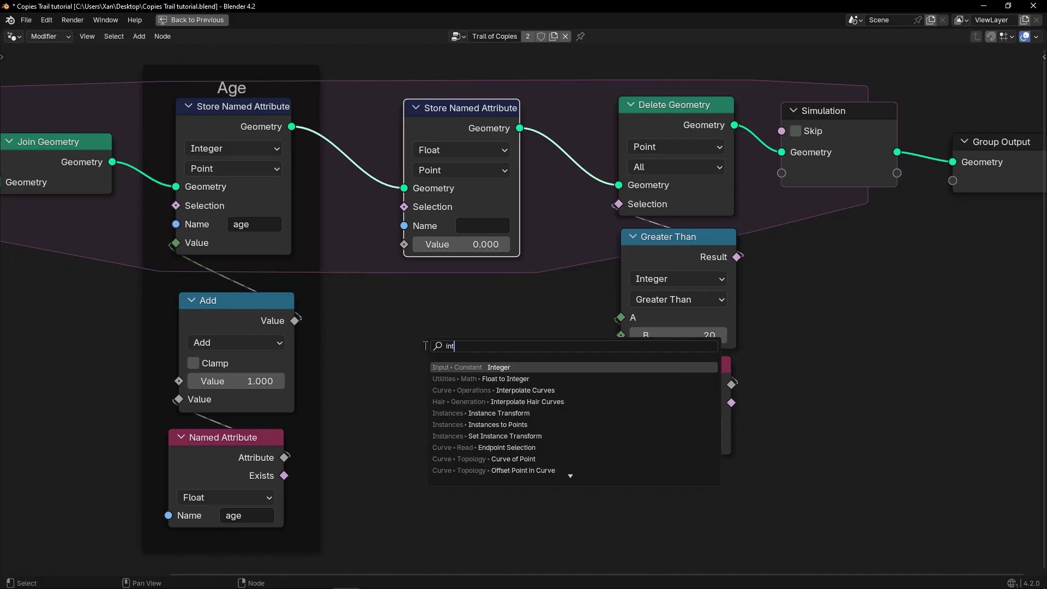
key(Return)
click(383, 315)
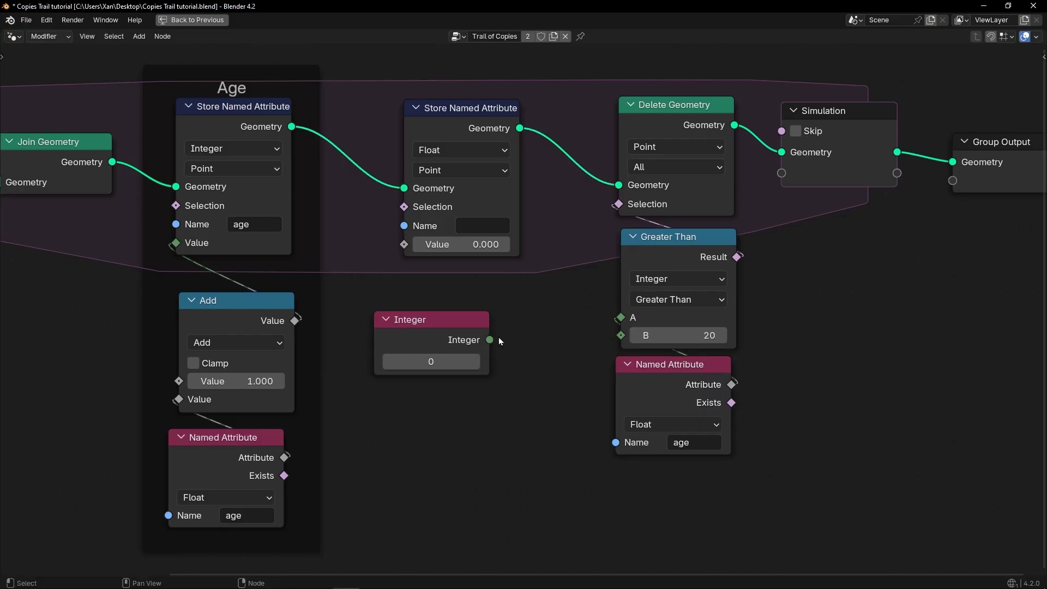
drag(490, 339, 404, 252)
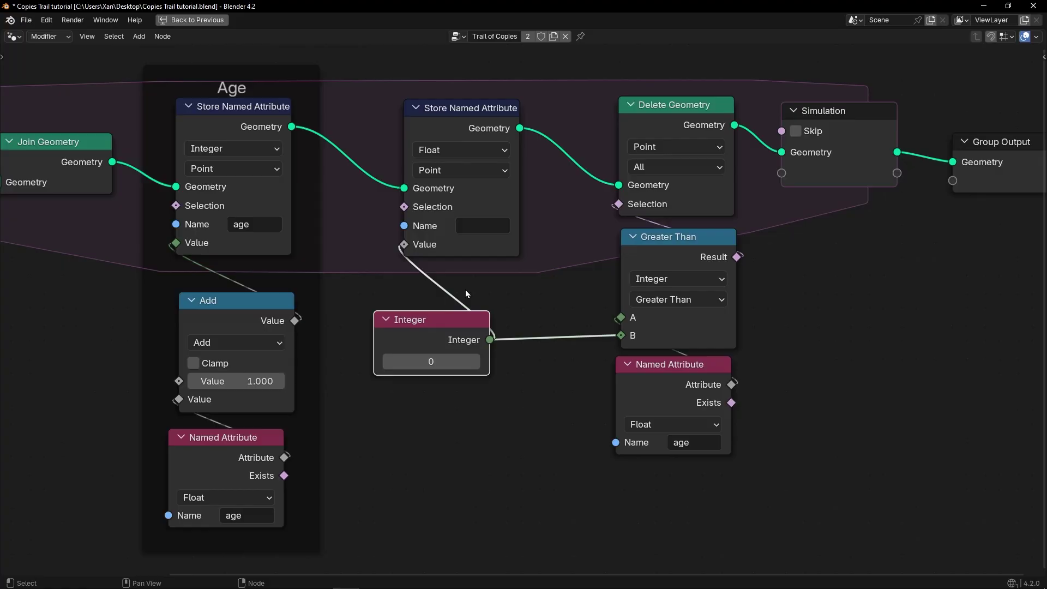
Step: Set the new Store Named Attribute node's data type to Integer and its attribute name to lifetime
click(466, 150)
click(453, 211)
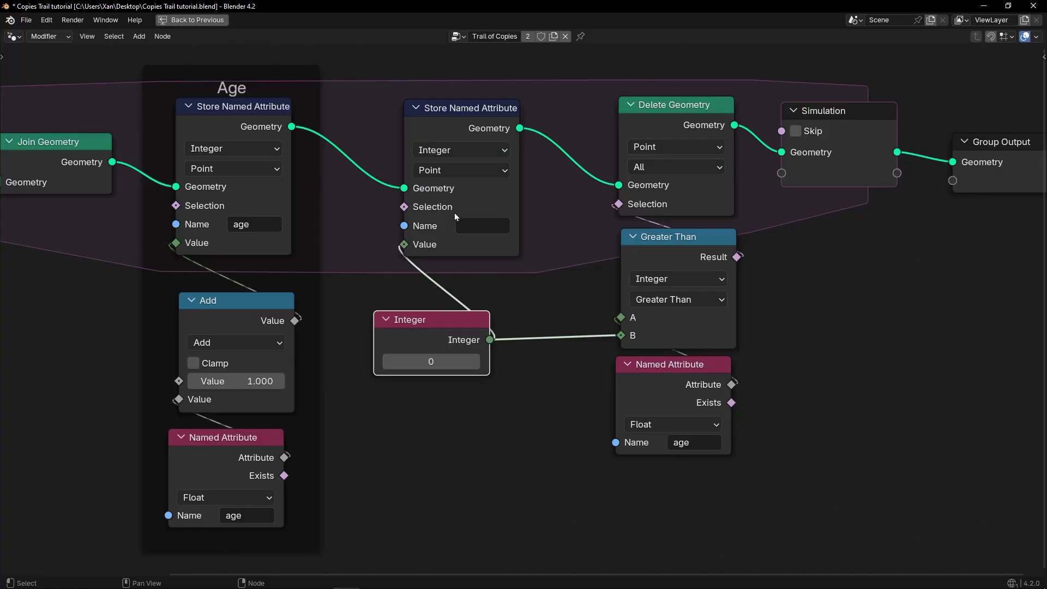
click(487, 226)
text(lifetime)
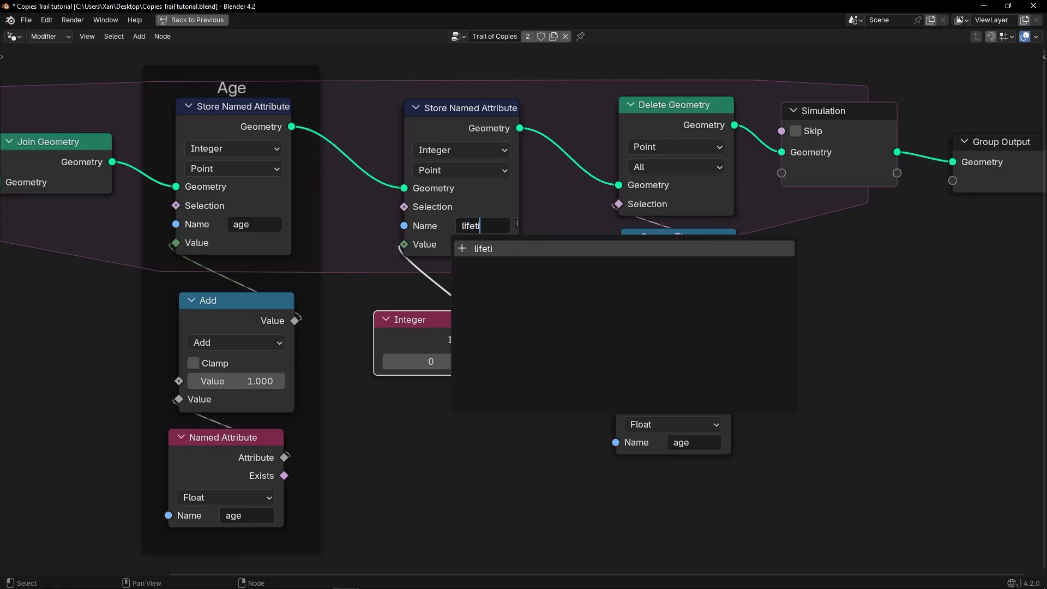
key(Return)
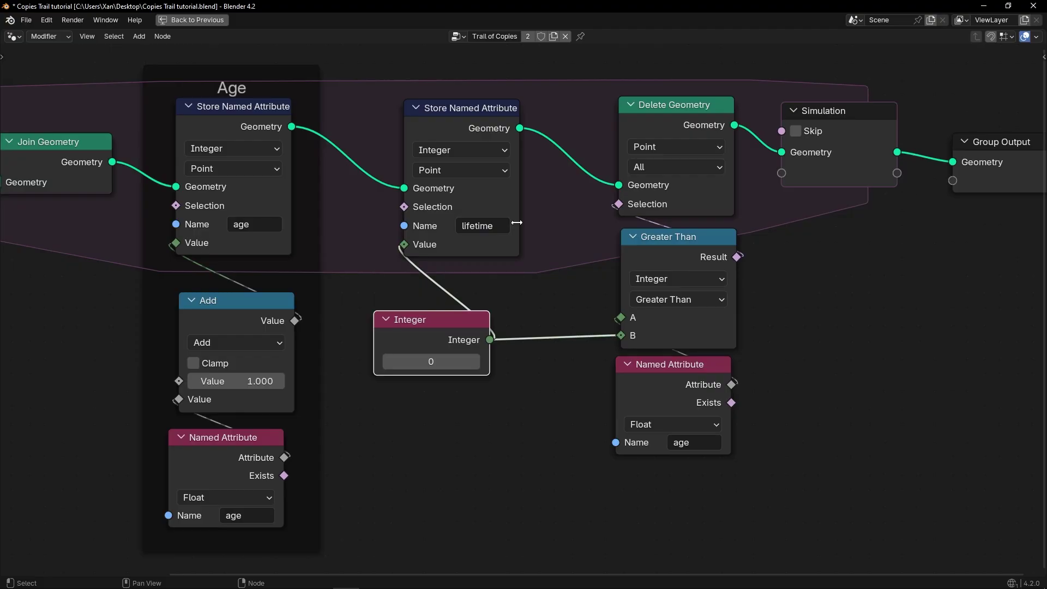
Step: Move the Integer node closer beneath the lifetime attribute node and set its value to 20
drag(430, 320, 440, 298)
double_click(444, 339)
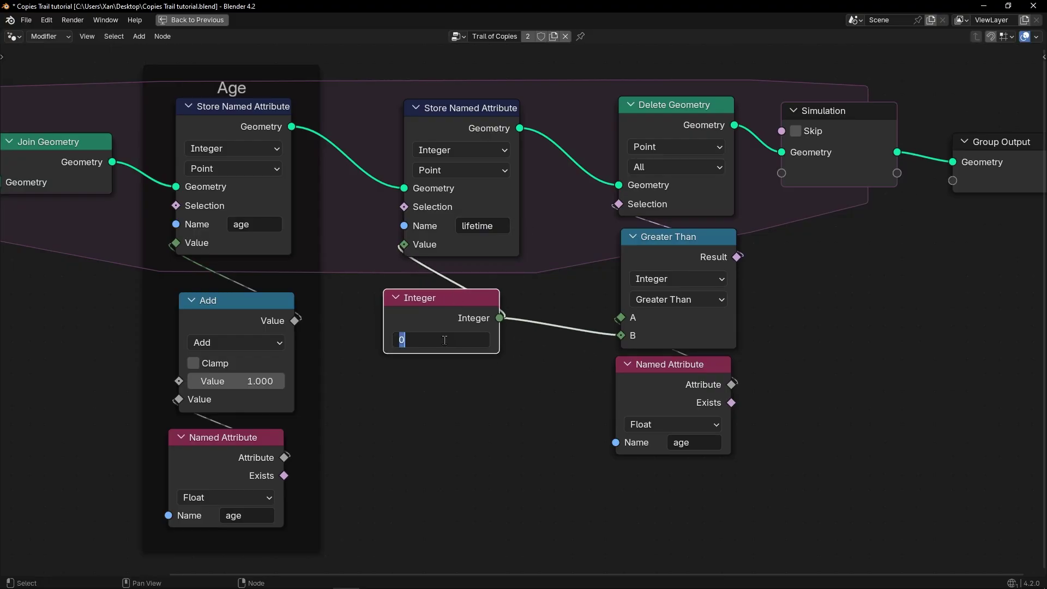
text(20)
key(Return)
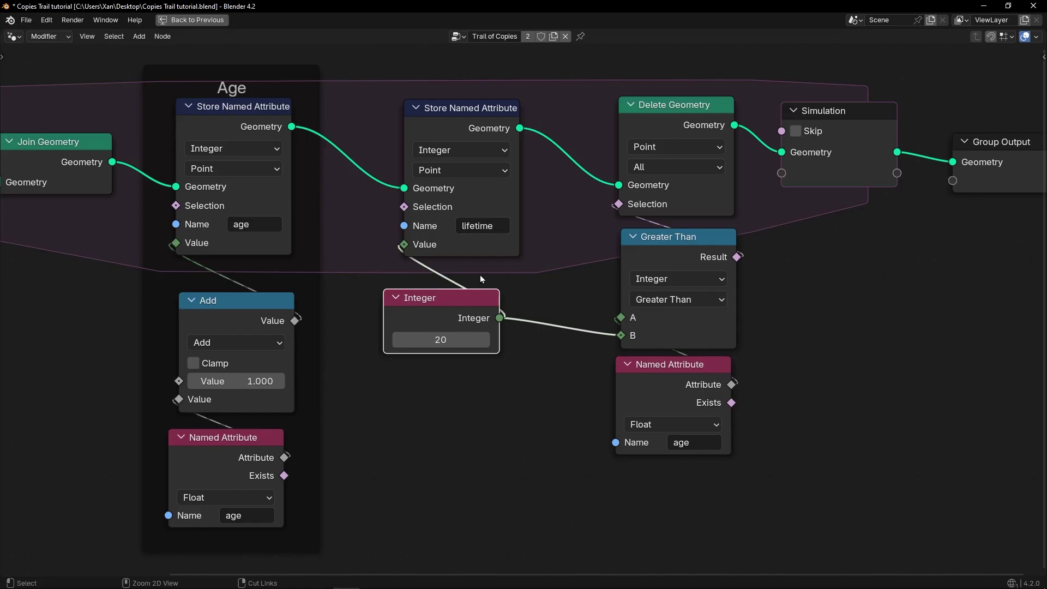
Step: Restore the split layout, nudge the Integer node right, and play the animation from frame 1 to check the trail
key(ctrl+space)
scroll(515, 414, down, 2)
key(shift+Left)
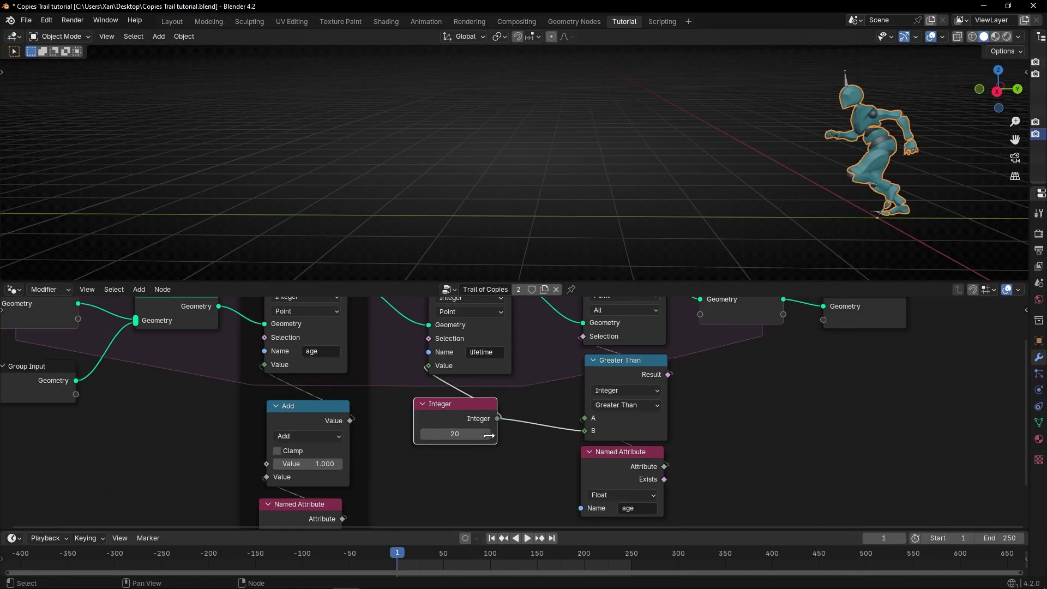
drag(475, 423, 497, 423)
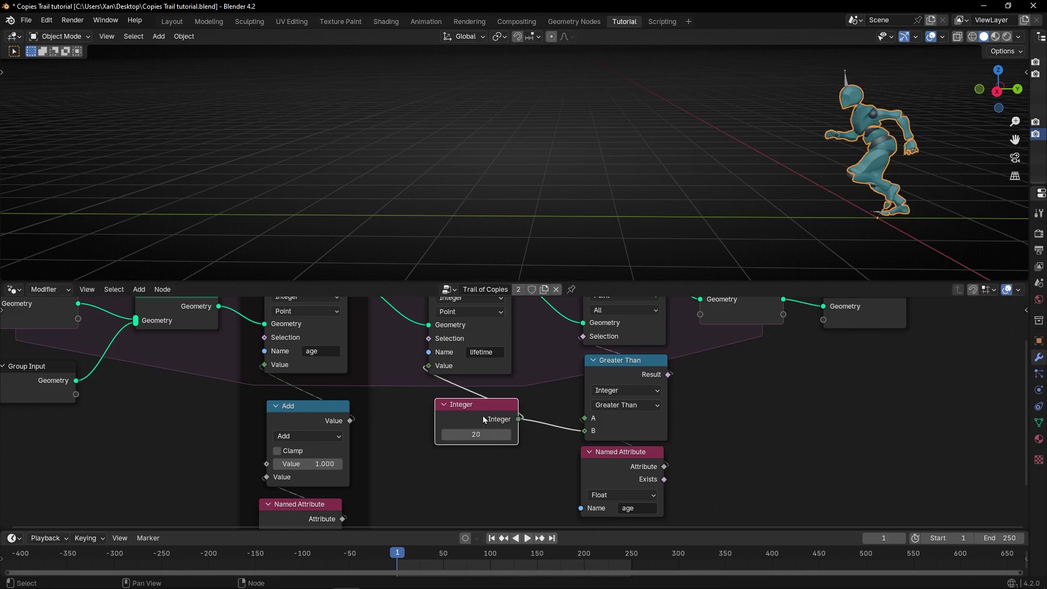
key(space)
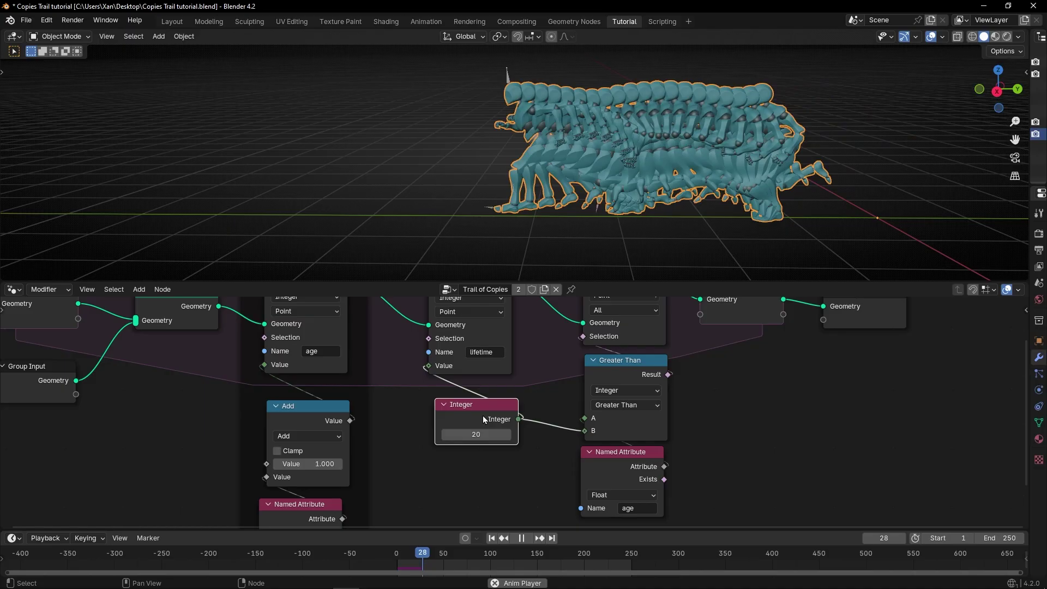
key(space)
Step: Set the Integer node's lifetime value to 2 and play the animation from the first frame
double_click(471, 436)
text(2)
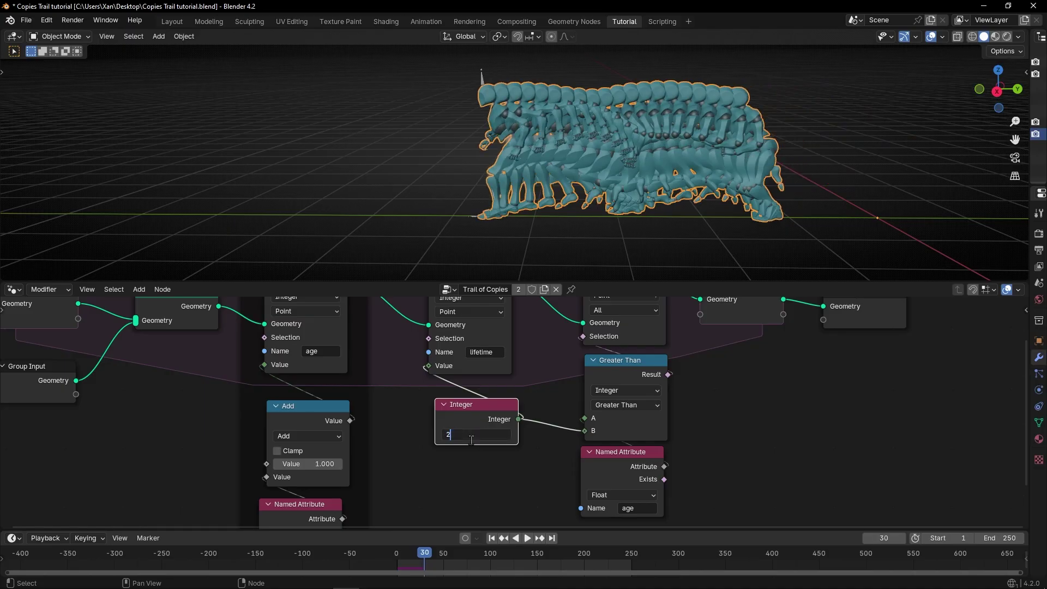
key(Return)
key(shift+Left)
key(space)
key(space)
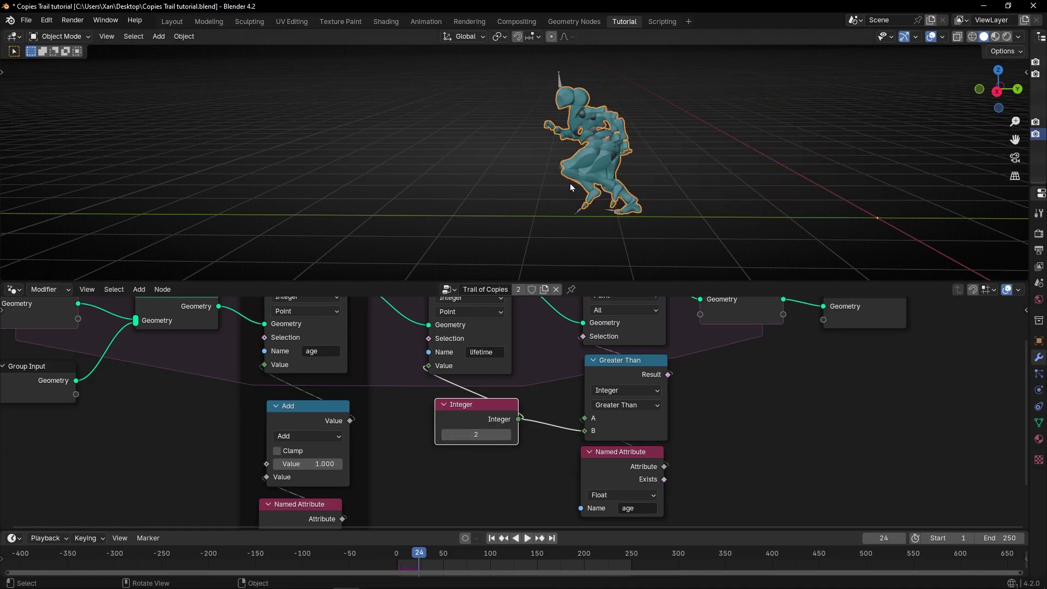
Step: Set the Integer node's lifetime value to 5 and play the animation from the first frame to check the trail
double_click(488, 434)
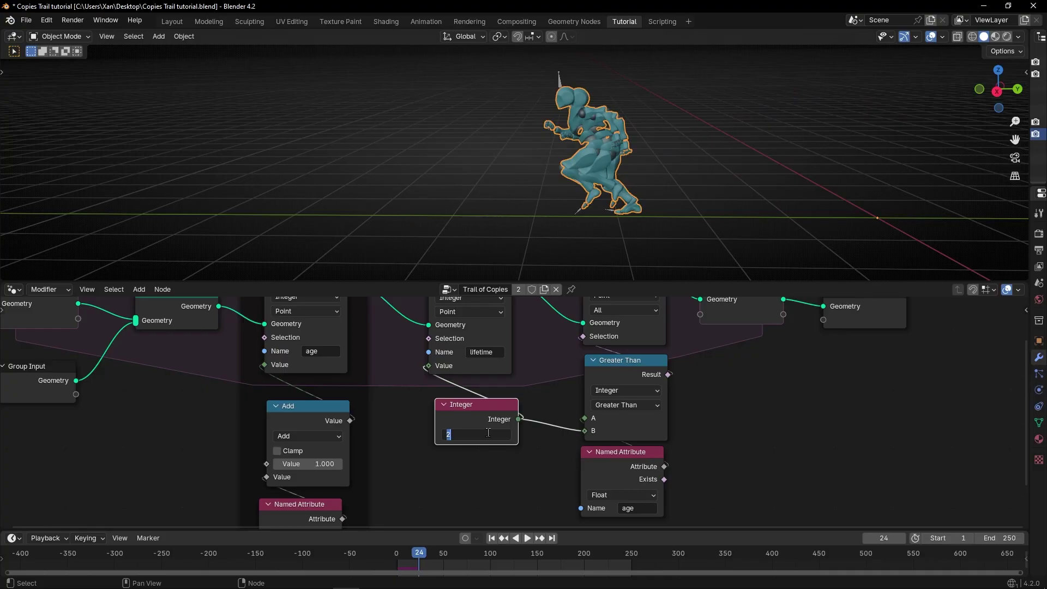
text(5)
key(Return)
key(shift+Left)
key(space)
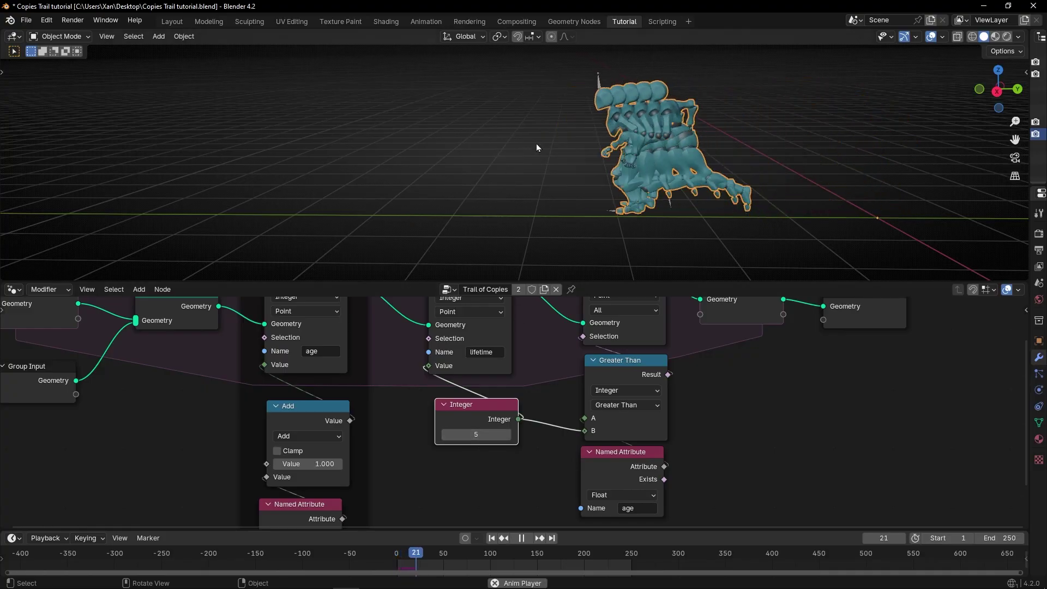
key(space)
click(500, 171)
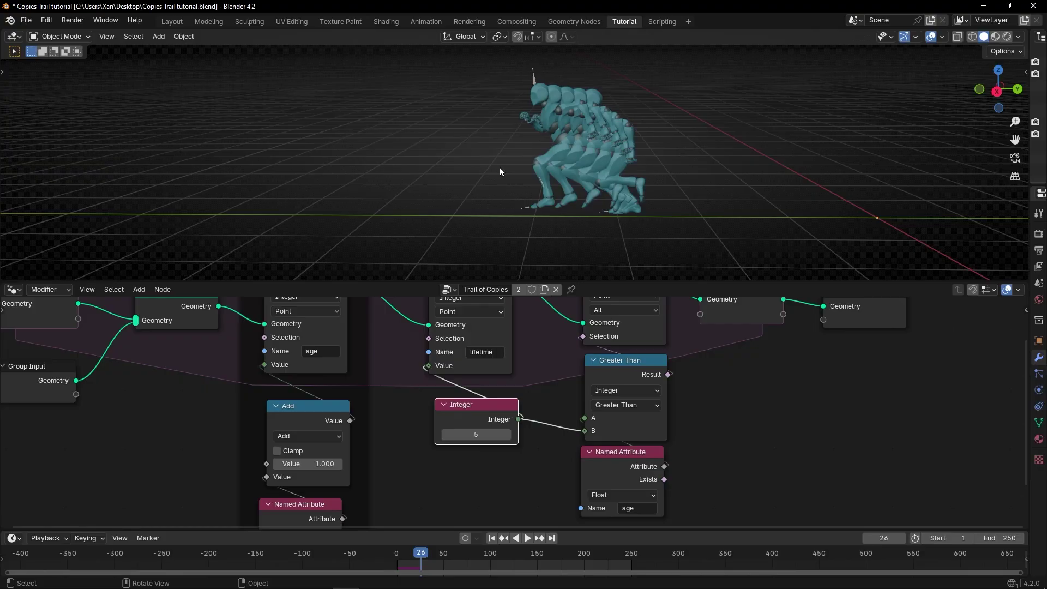
Step: Set the Integer node's lifetime value to 7
click(476, 434)
text(7)
key(Return)
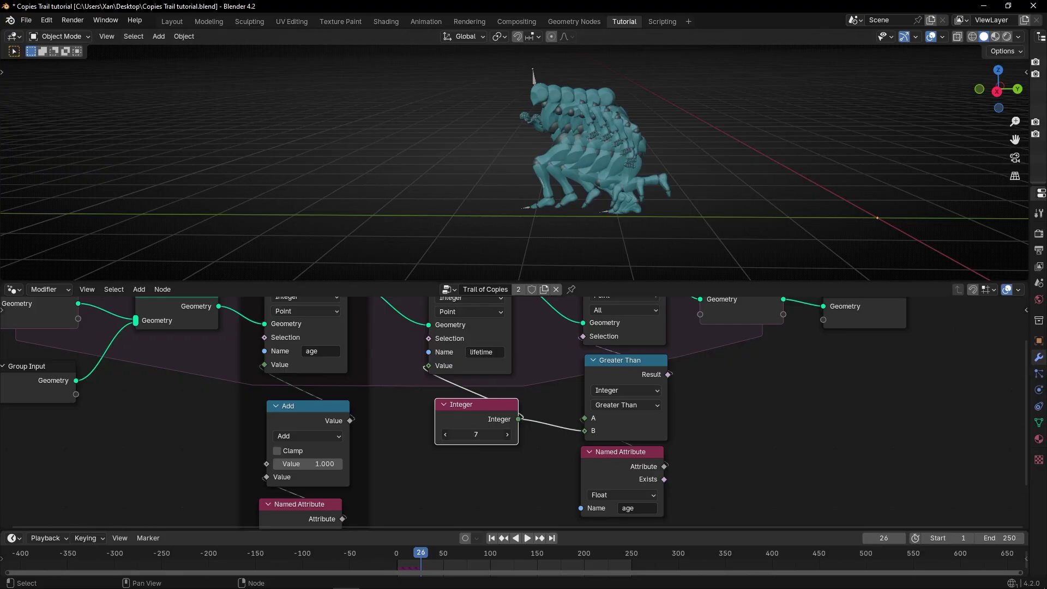
Step: Set the Integer node's lifetime value to 40 and play the animation from the first frame to check the longer trail
click(478, 434)
text(40)
key(Return)
key(shift+Left)
key(space)
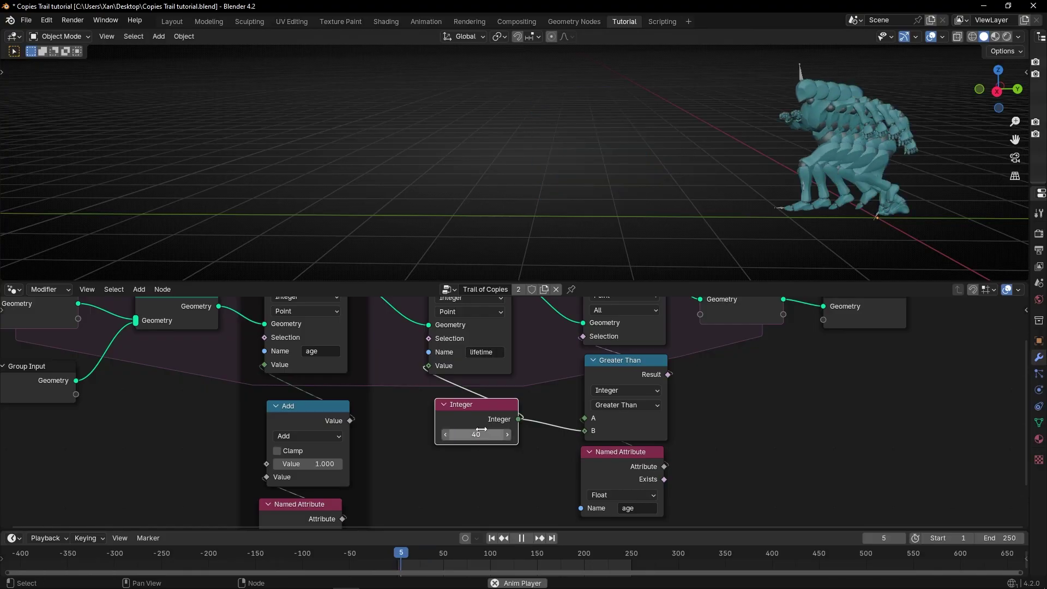
key(space)
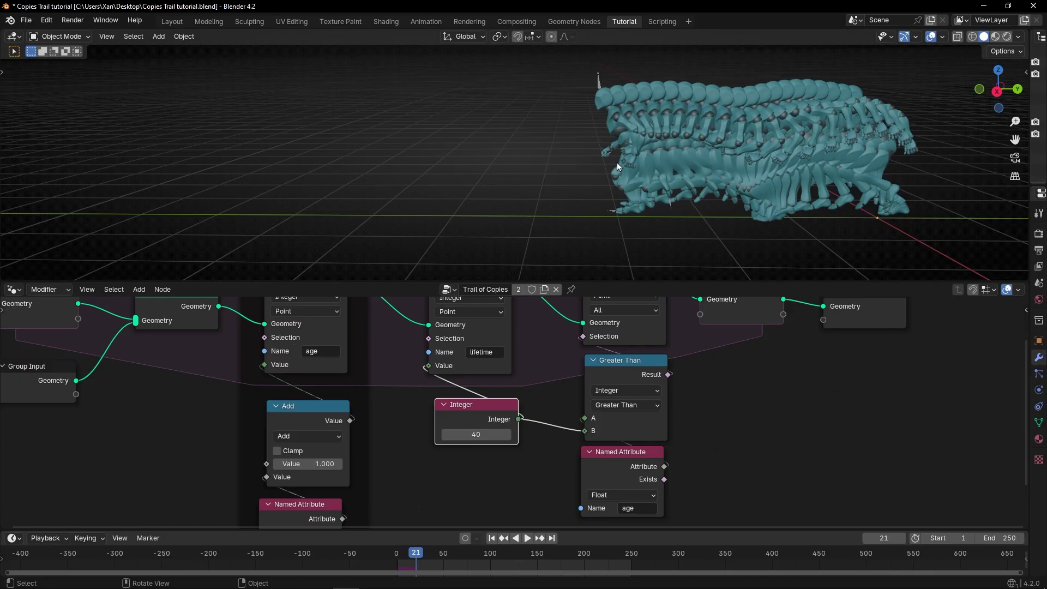
mouse_move(665, 163)
middle_down()
mouse_move(715, 152)
mouse_move(672, 163)
middle_up()
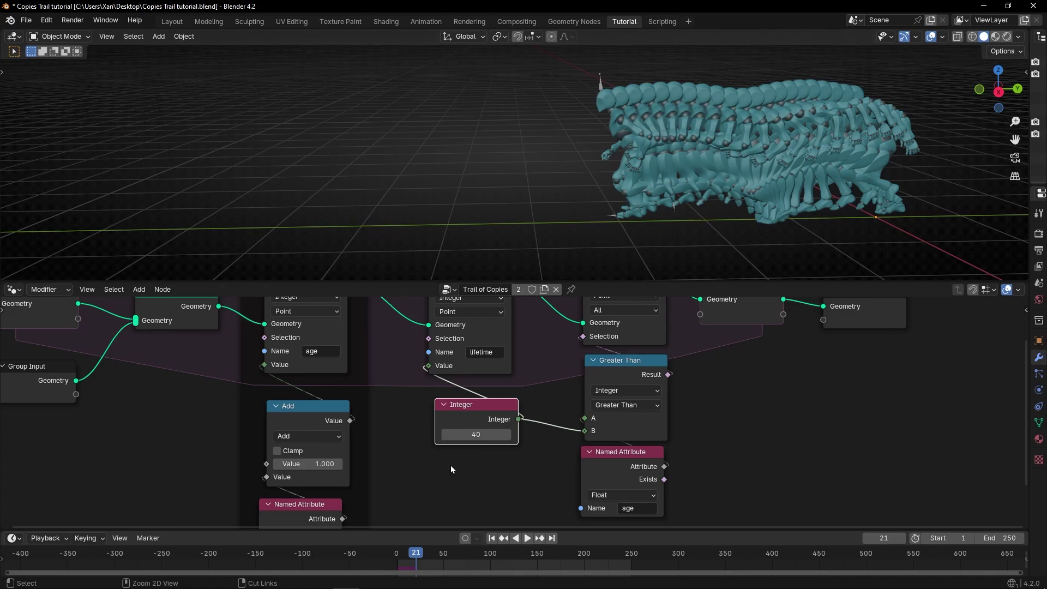
Step: Maximize the node editor and put the lifetime Store Named Attribute and Integer nodes in a frame labelled Lifetime
key(ctrl+space)
scroll(637, 211, up, 2)
drag(422, 104, 468, 320)
key(ctrl+j)
key(F2)
text(Lifetime)
key(Return)
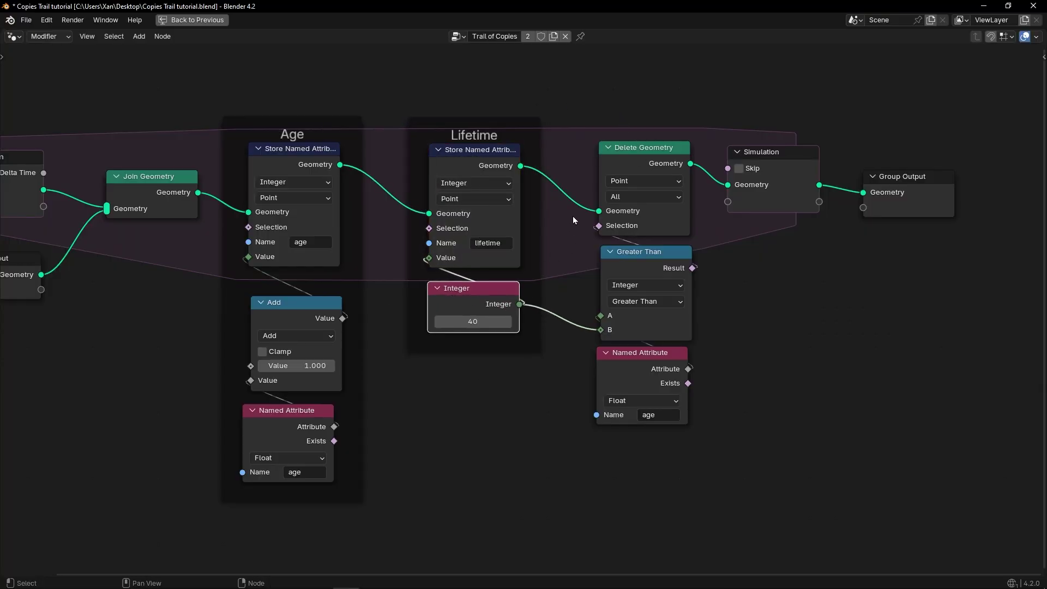
Step: Move the Group Input node down and away from the Join Geometry node to make room on their link
scroll(468, 342, down, 3)
scroll(412, 325, up, 2)
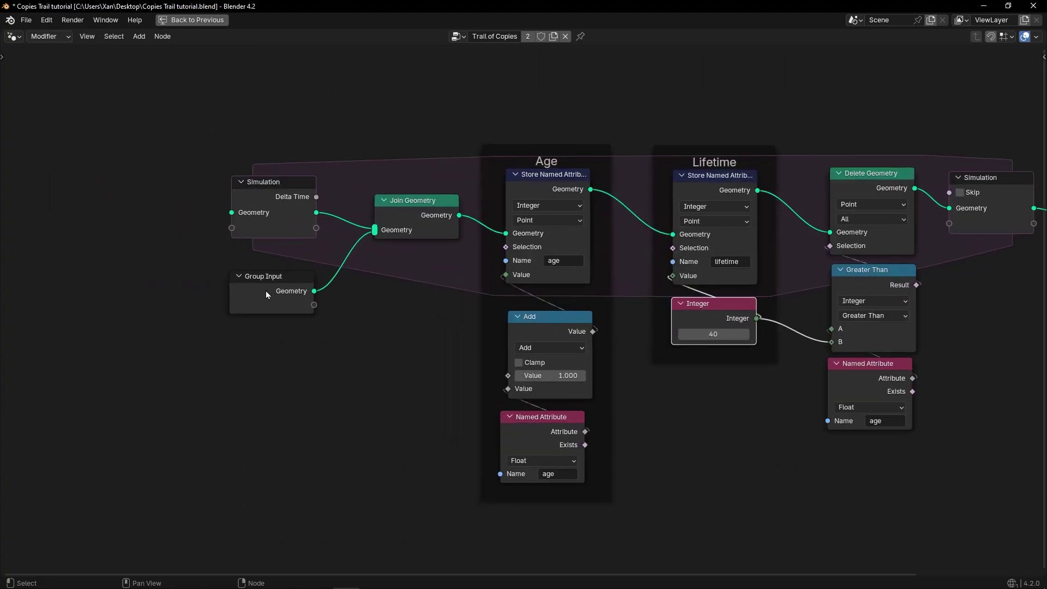
drag(266, 294, 114, 373)
middle_drag(130, 363, 252, 347)
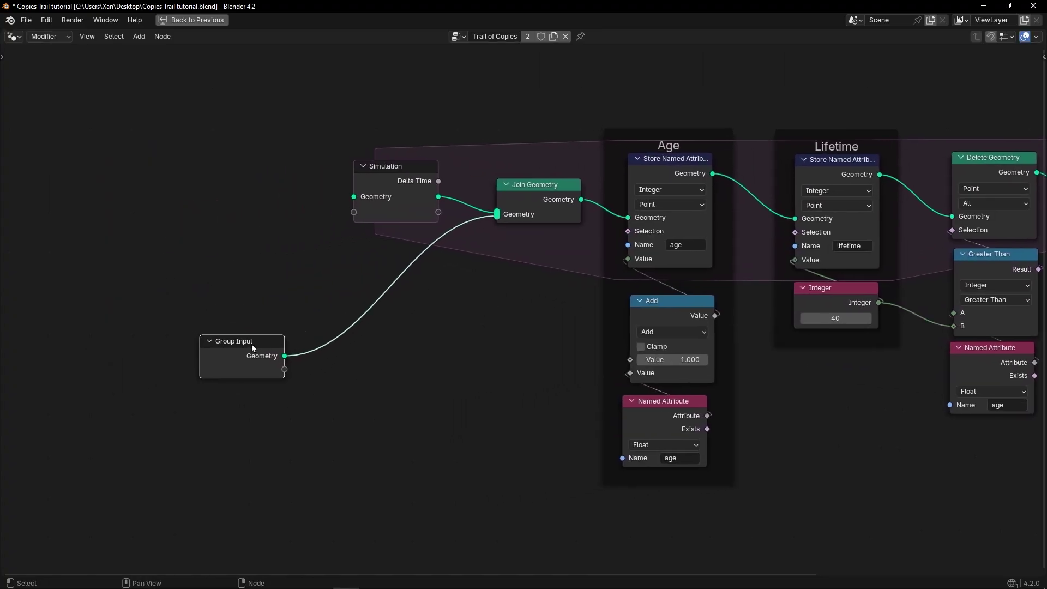
drag(253, 347, 260, 356)
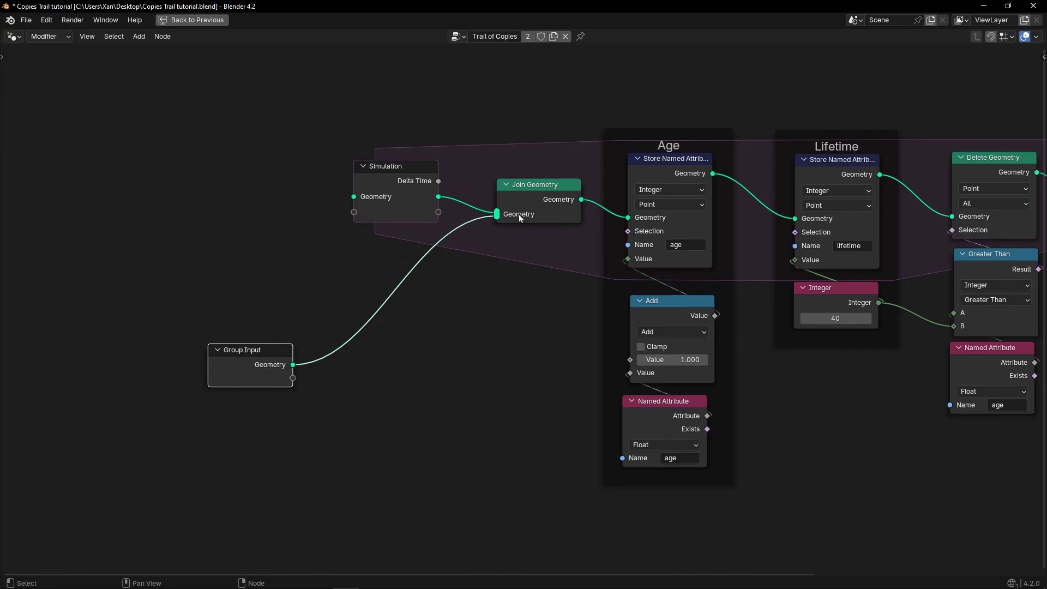
key(g)
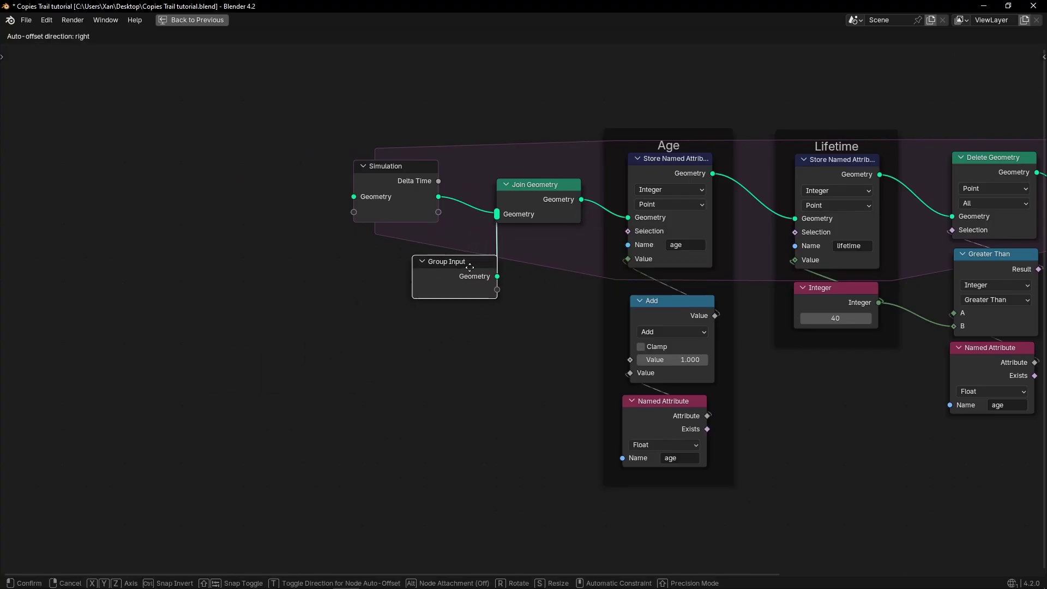
click(320, 355)
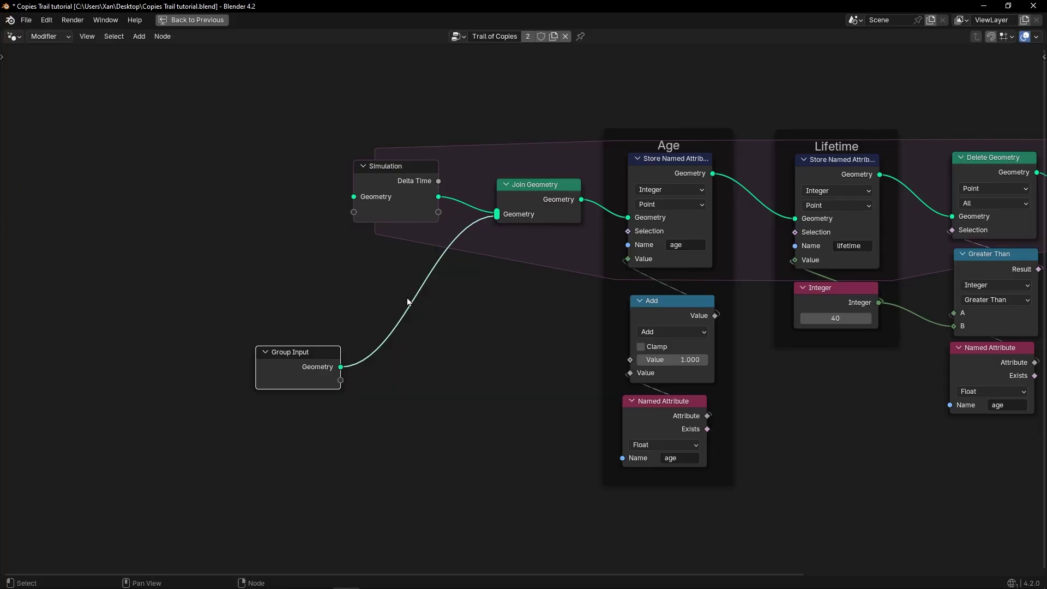
Step: Insert a Switch node on the link between Group Input and Join Geometry, and reposition Group Input below it
key(shift+a)
text(swi)
key(Return)
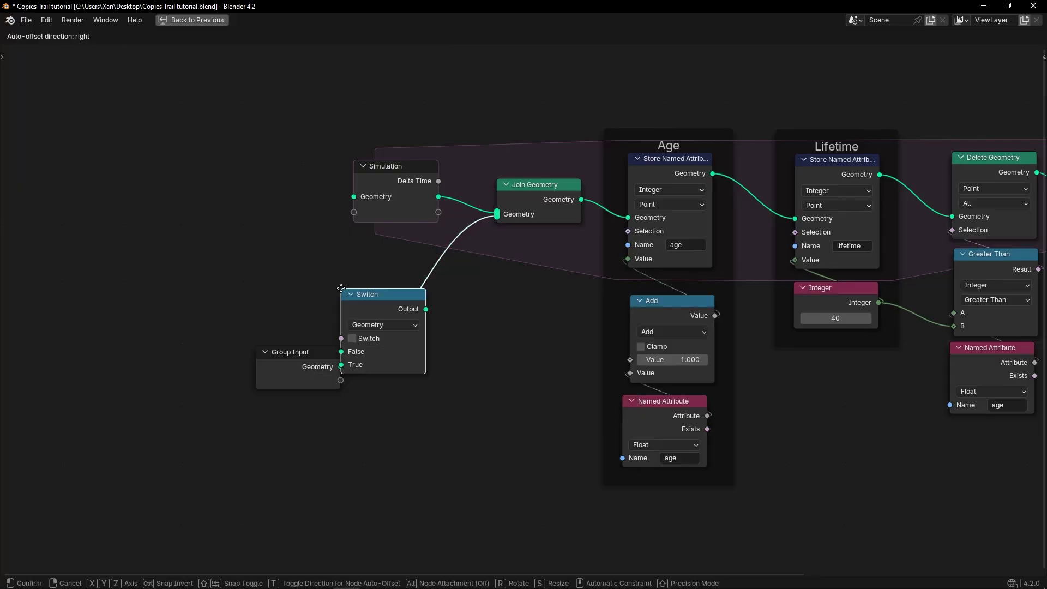
click(375, 262)
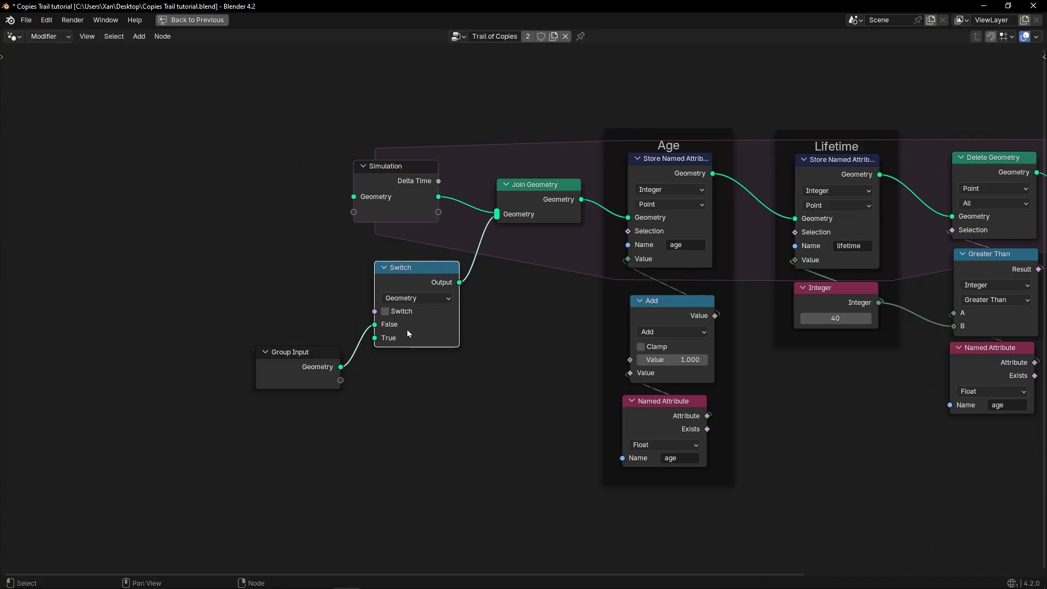
drag(316, 369, 289, 328)
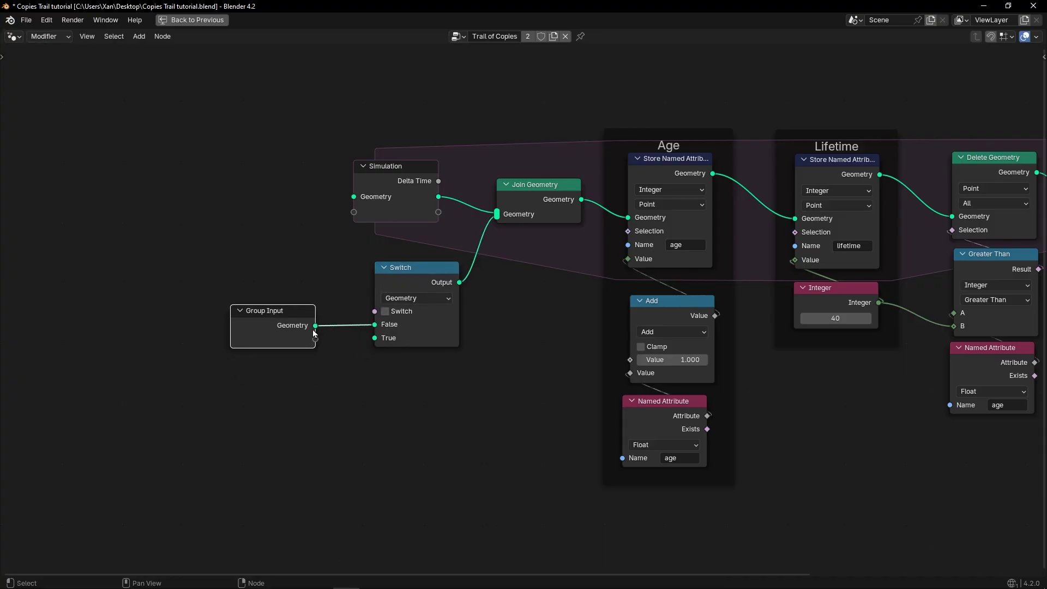
scroll(379, 347, up, 3)
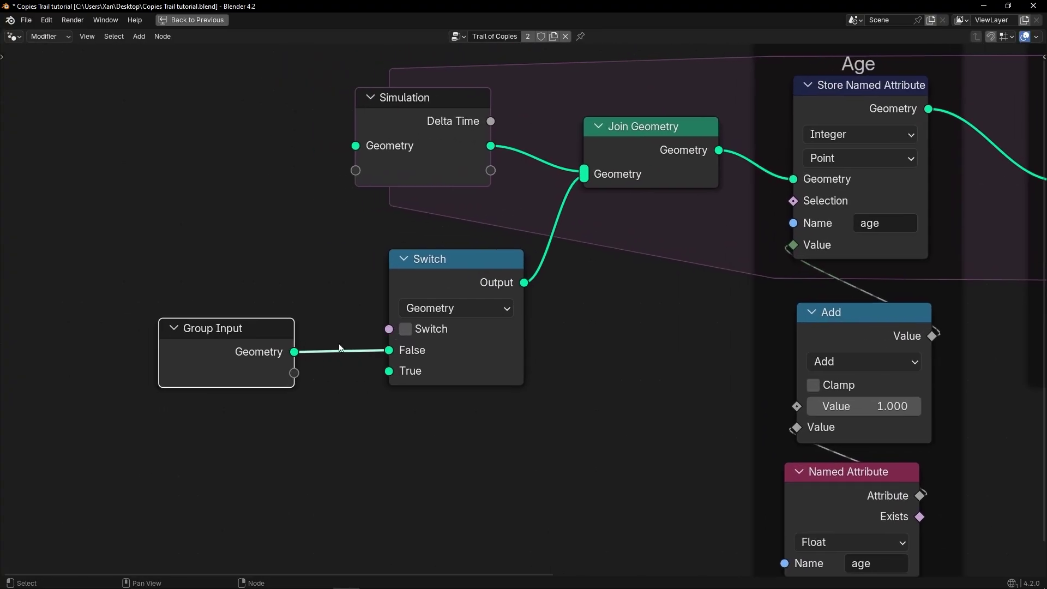
drag(249, 352, 260, 371)
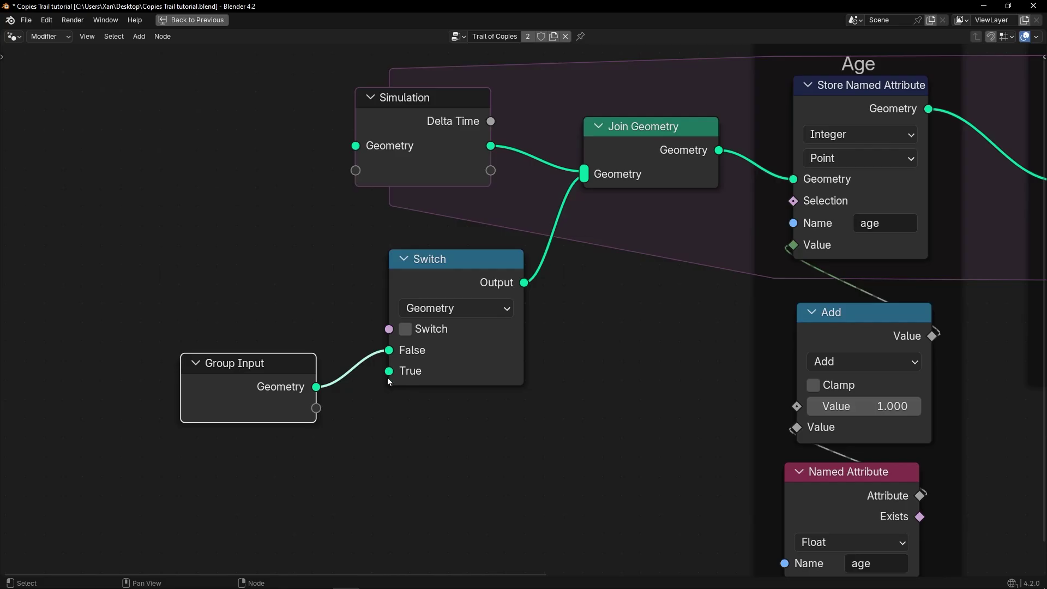
drag(268, 377, 299, 404)
Step: Add a Scene Time node beside the Switch node and connect its Frame output to a new Add math node
key(shift+a)
text(sce)
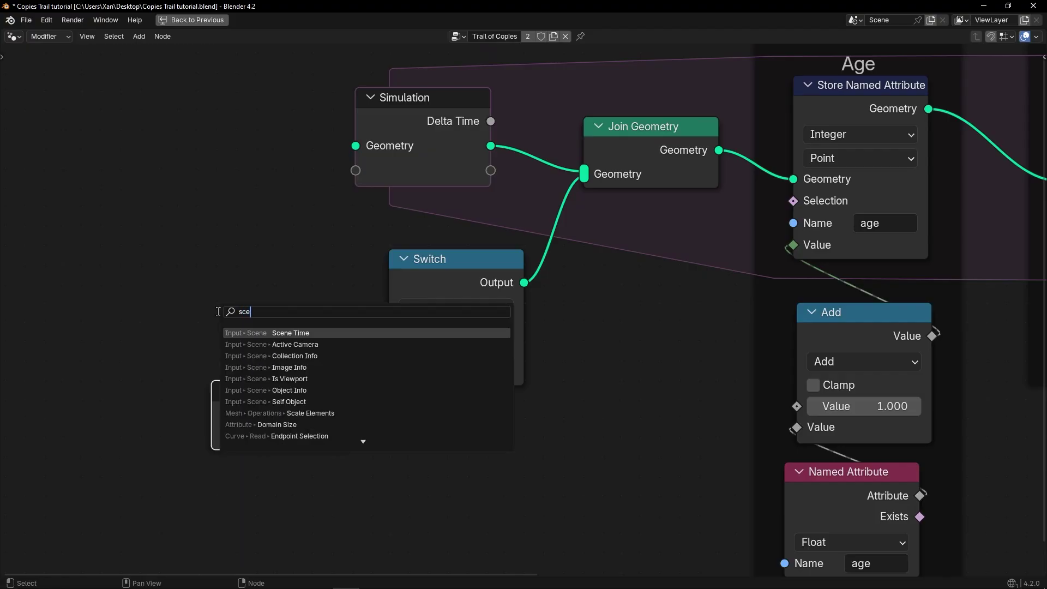
key(Return)
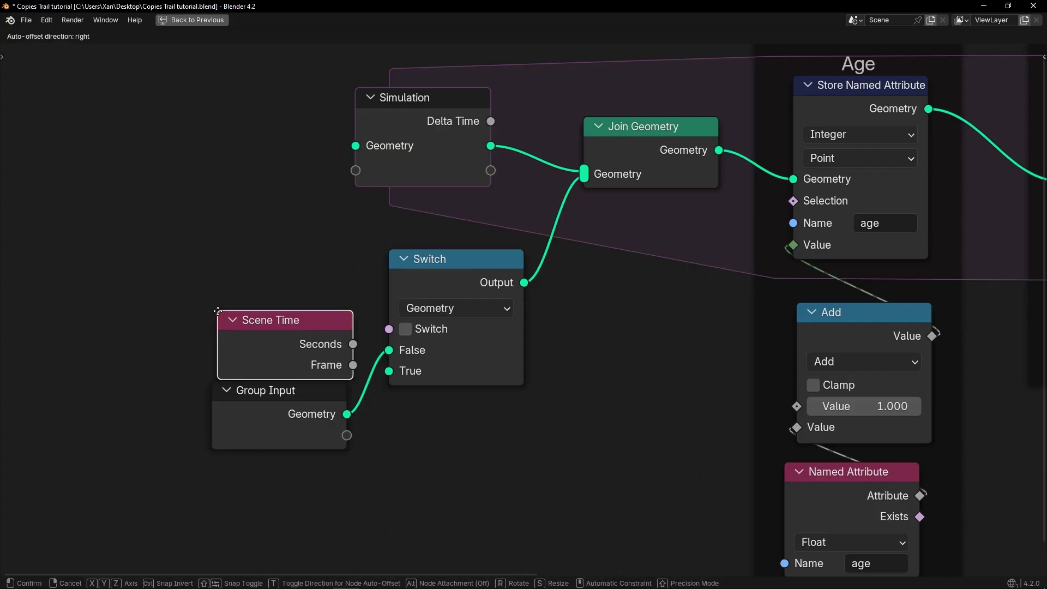
click(79, 234)
drag(212, 288, 258, 278)
text(add)
key(Return)
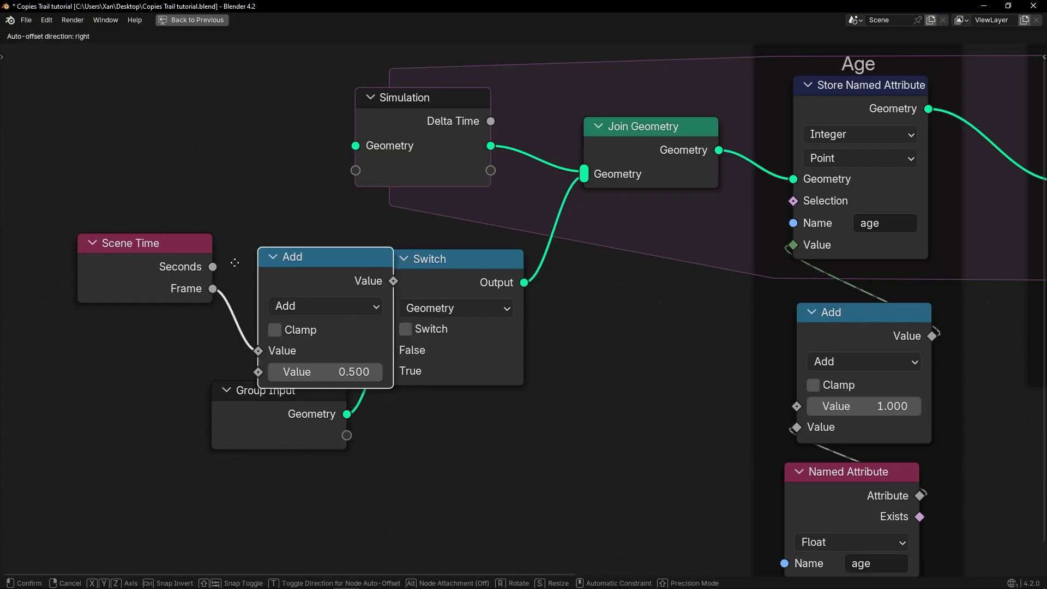
click(208, 235)
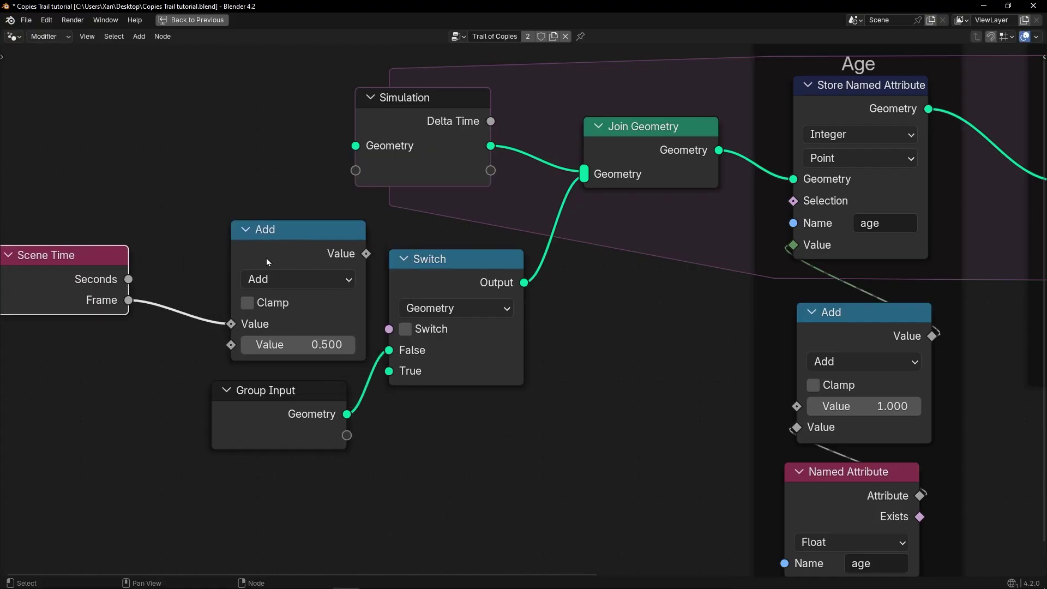
Step: Change the new math node's operation to Floored Modulo and connect its output to the Switch node's Switch input
drag(266, 260, 219, 258)
middle_drag(173, 221, 243, 220)
click(302, 276)
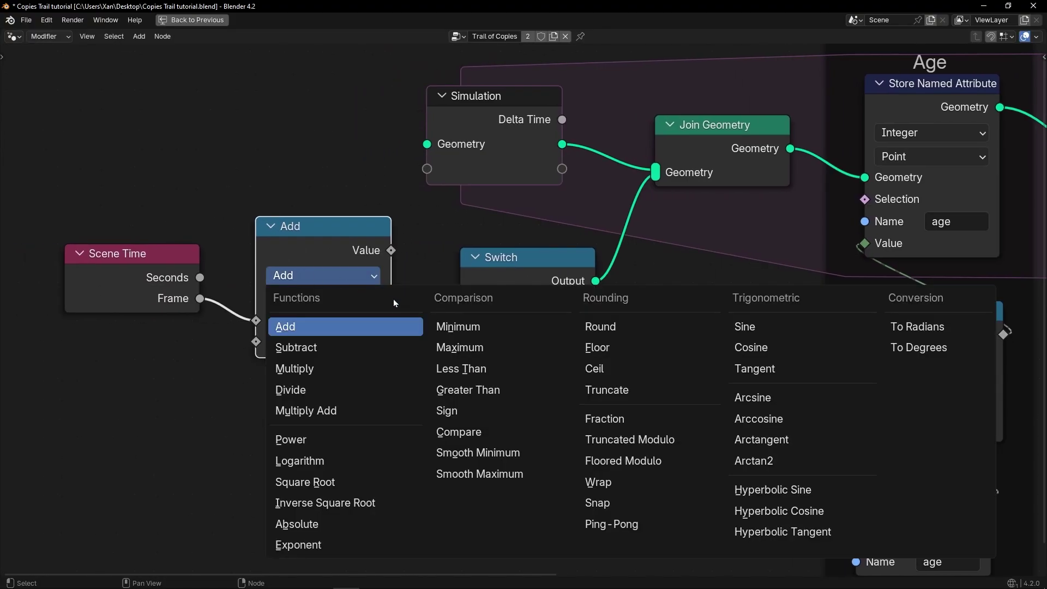
click(635, 463)
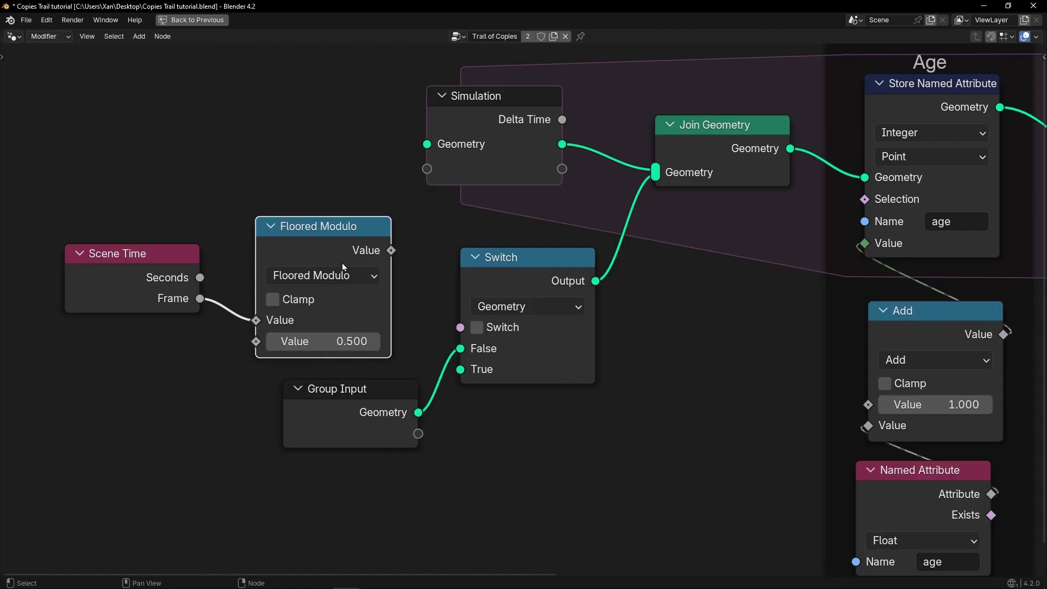
drag(389, 252, 450, 324)
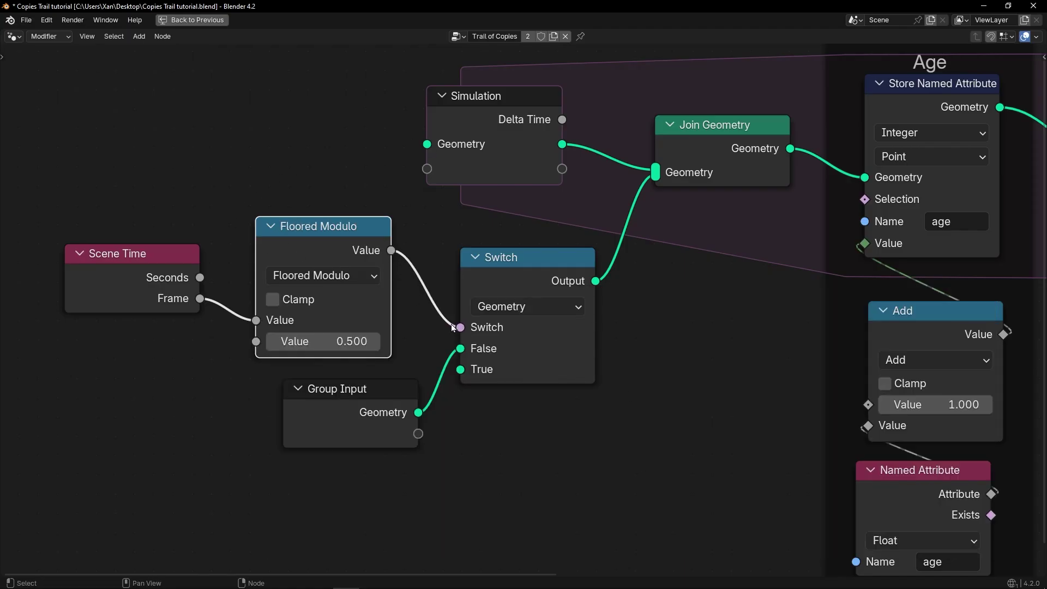
Step: Set the Floored Modulo node's second value to 5, restore the split layout, and play the animation from the first frame
drag(186, 273, 206, 276)
click(327, 347)
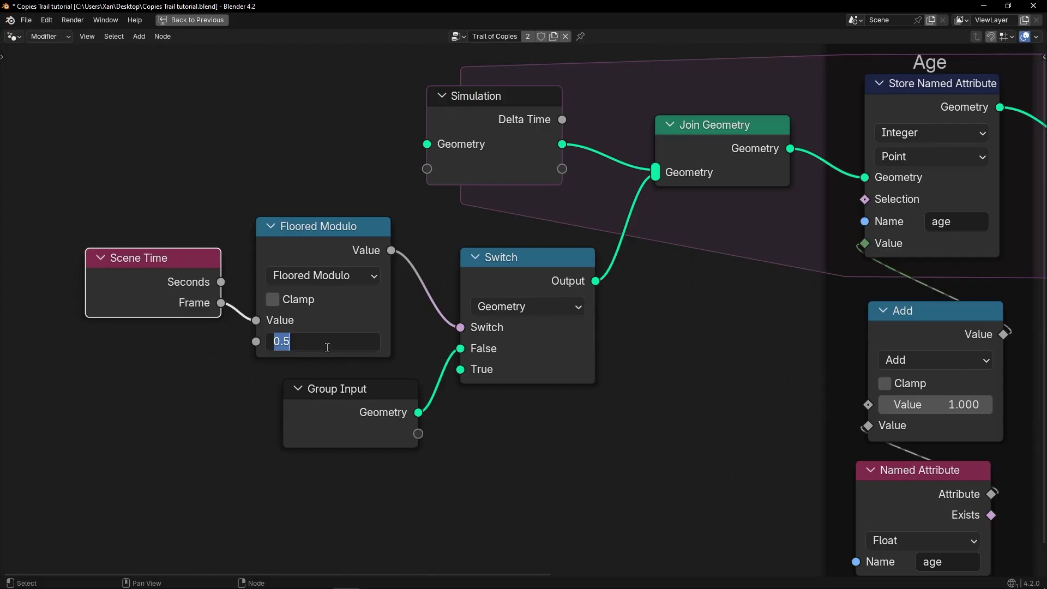
text(5)
key(Return)
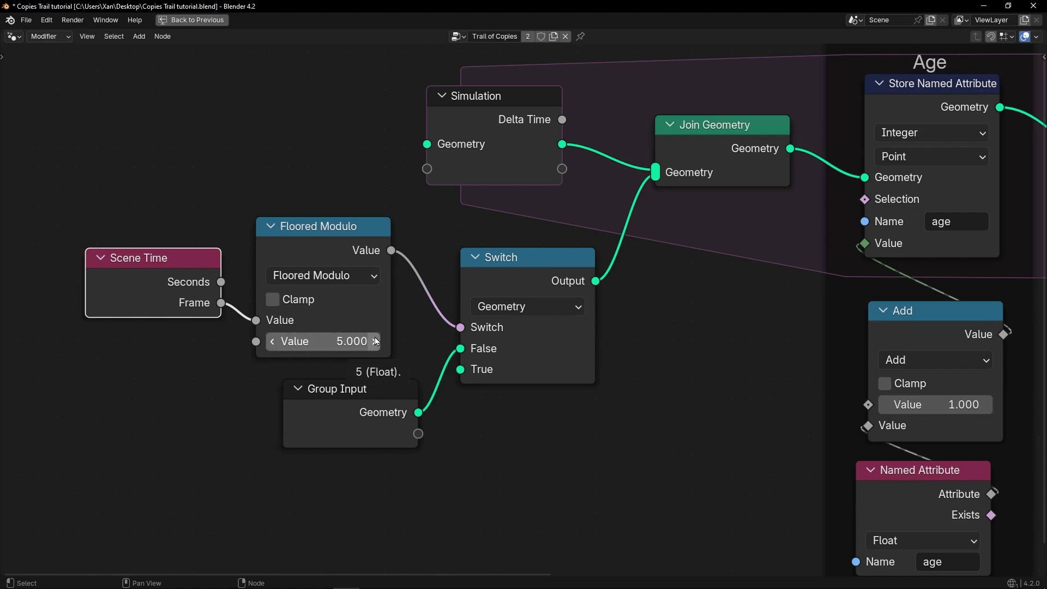
key(ctrl+space)
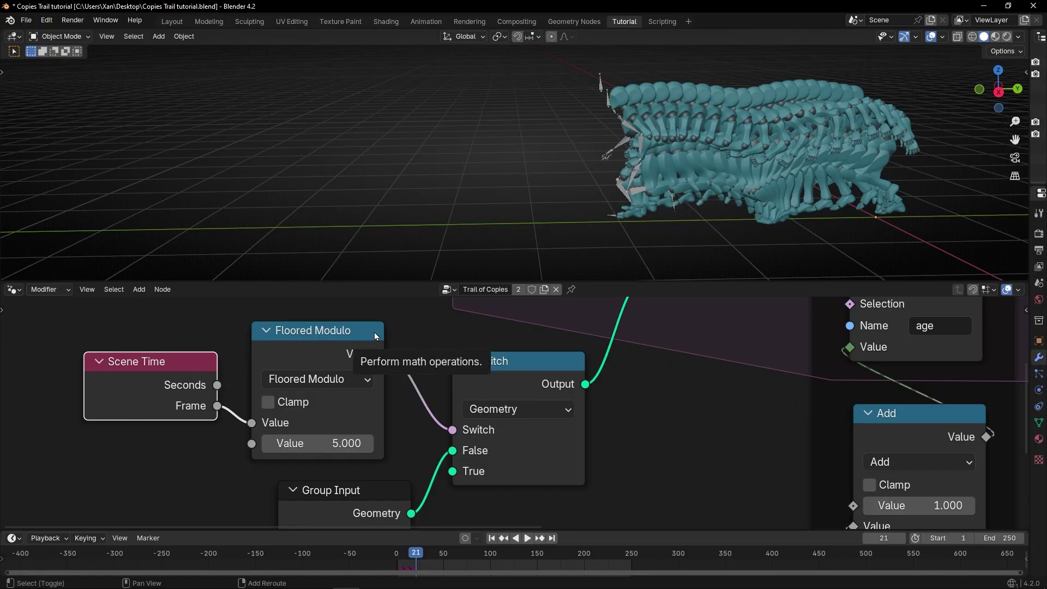
key(shift+Left)
key(space)
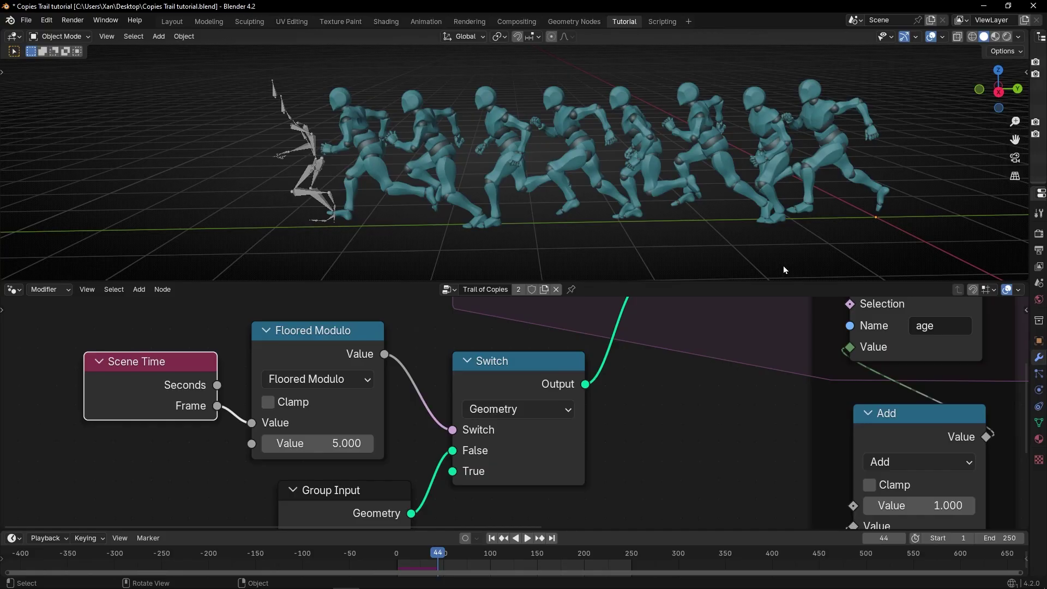
Step: Group the Scene Time, Floored Modulo and Switch nodes in a frame labelled "Add a copy every X frames" and tidy their spacing
key(ctrl+space)
key(ctrl+j)
key(F2)
text(Add a )
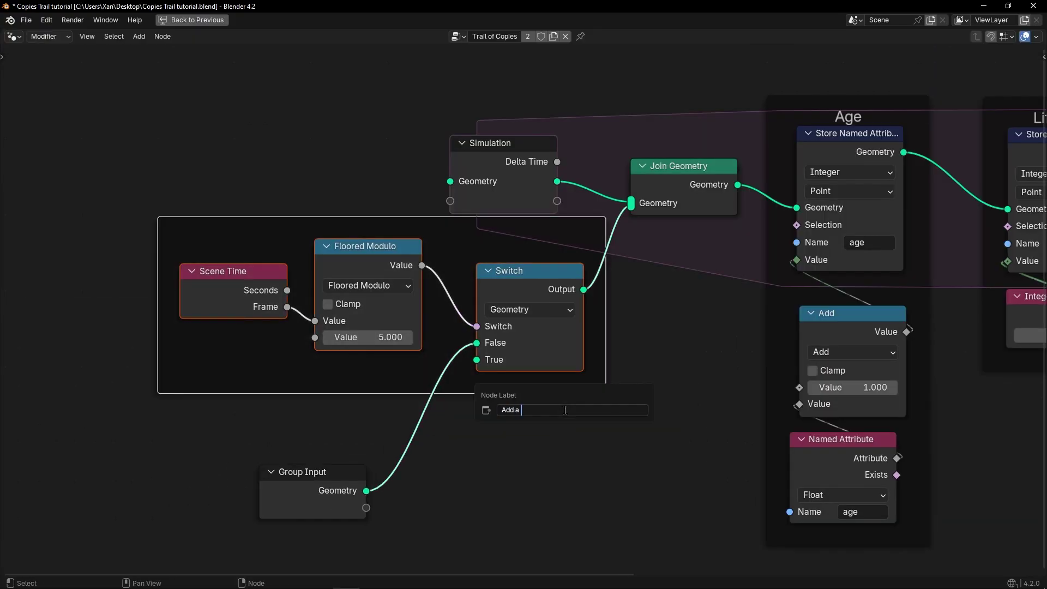
text(copy every X frames)
key(Return)
key(g)
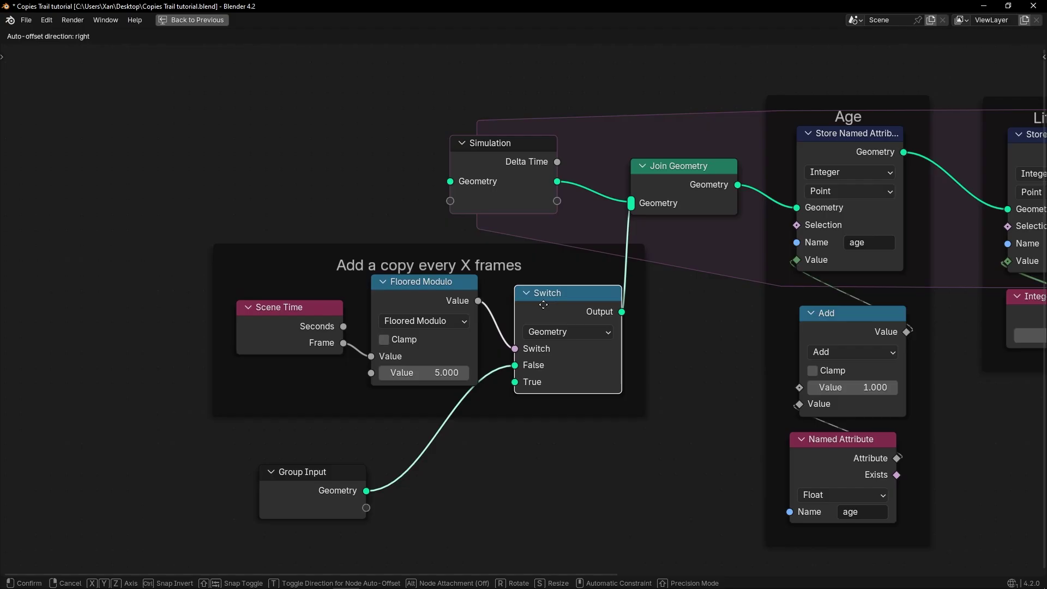
click(543, 304)
Step: Restore the split layout and play the animation to check the spacing of the copies in the trail
key(ctrl+space)
key(space)
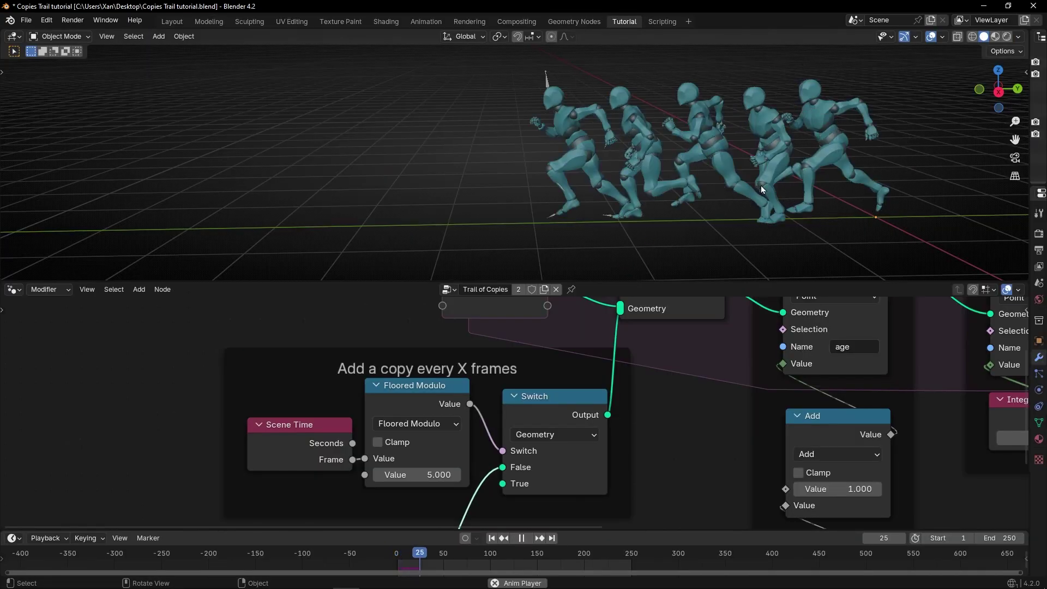
scroll(491, 196, down, 3)
key(space)
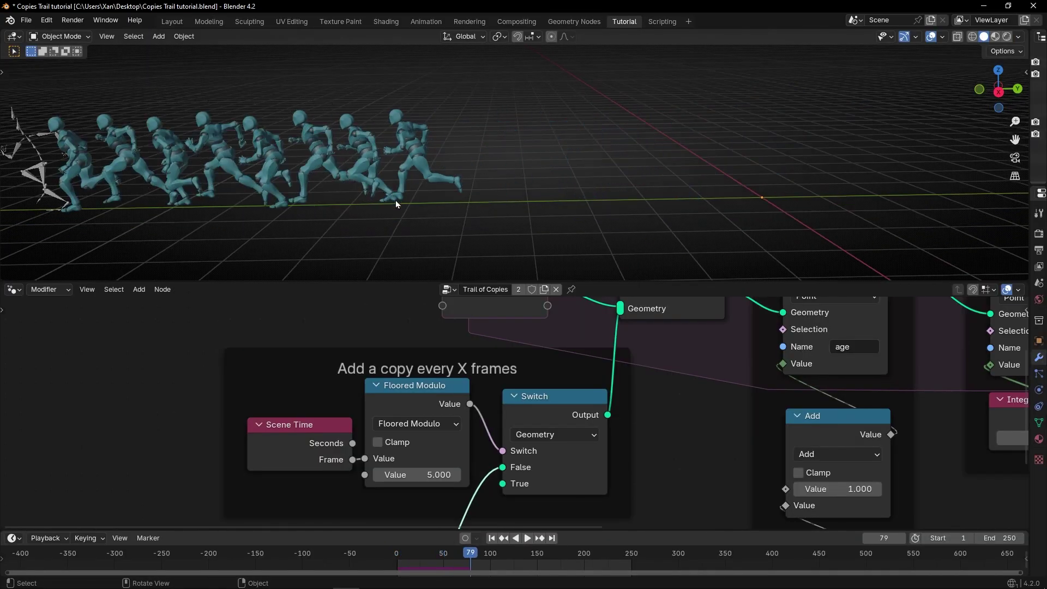
Step: Set the Floored Modulo node's second value to 10 and play the animation from the first frame
click(411, 473)
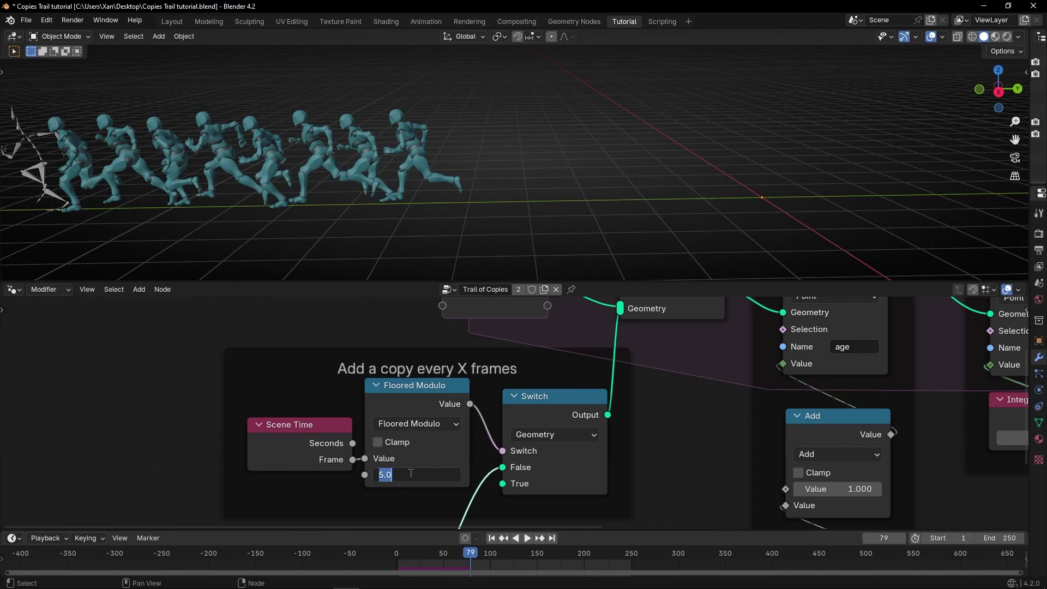
text(10)
key(Return)
key(shift+Left)
key(space)
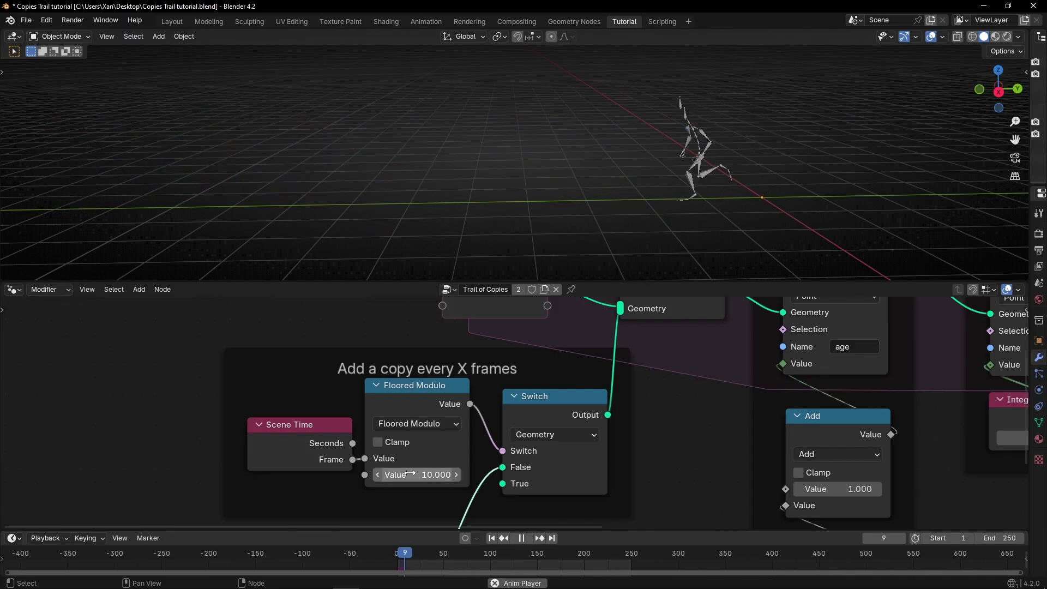
Step: Replay the start of the animation from the first frame to check when the first copy appears, and return to frame 1
key(space)
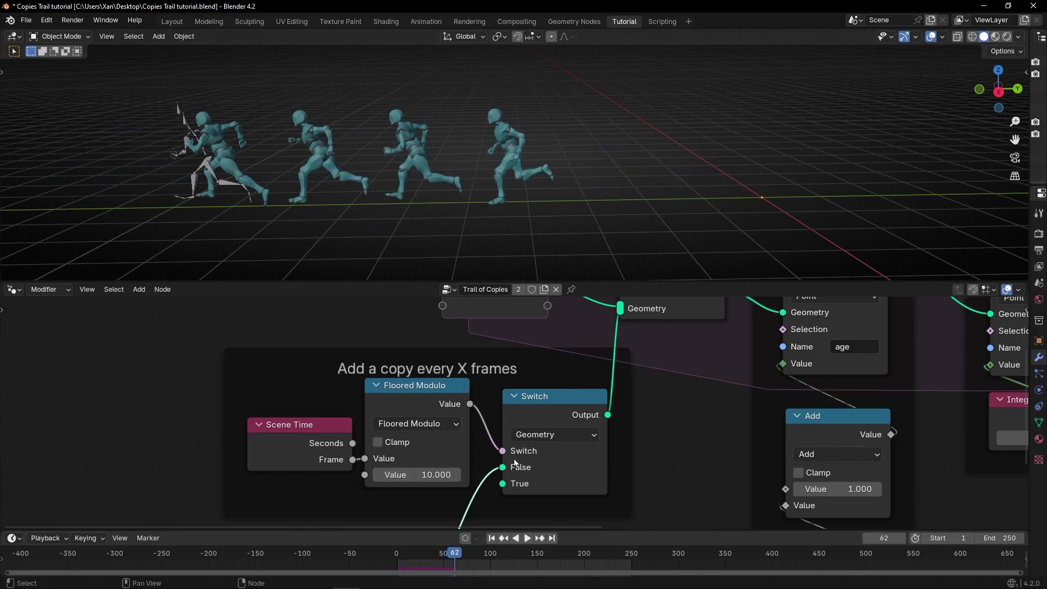
click(490, 538)
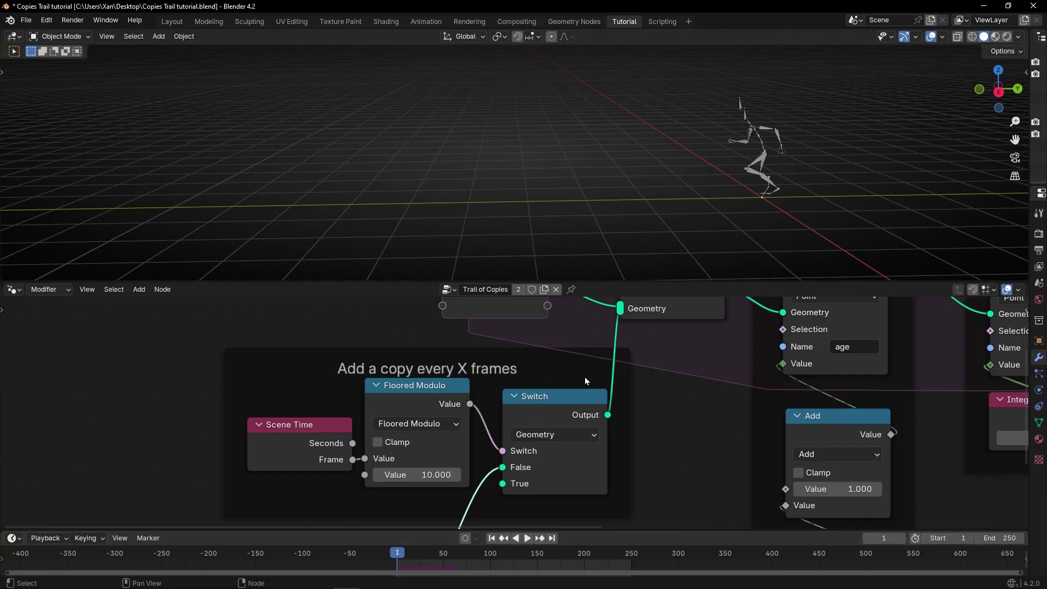
middle_drag(477, 466, 449, 405)
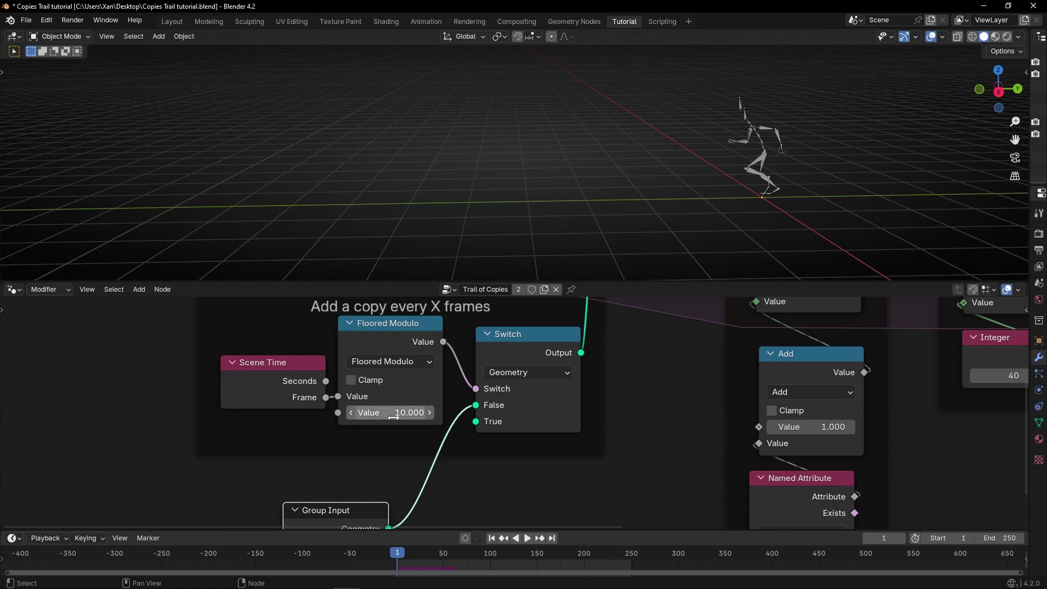
key(space)
key(space)
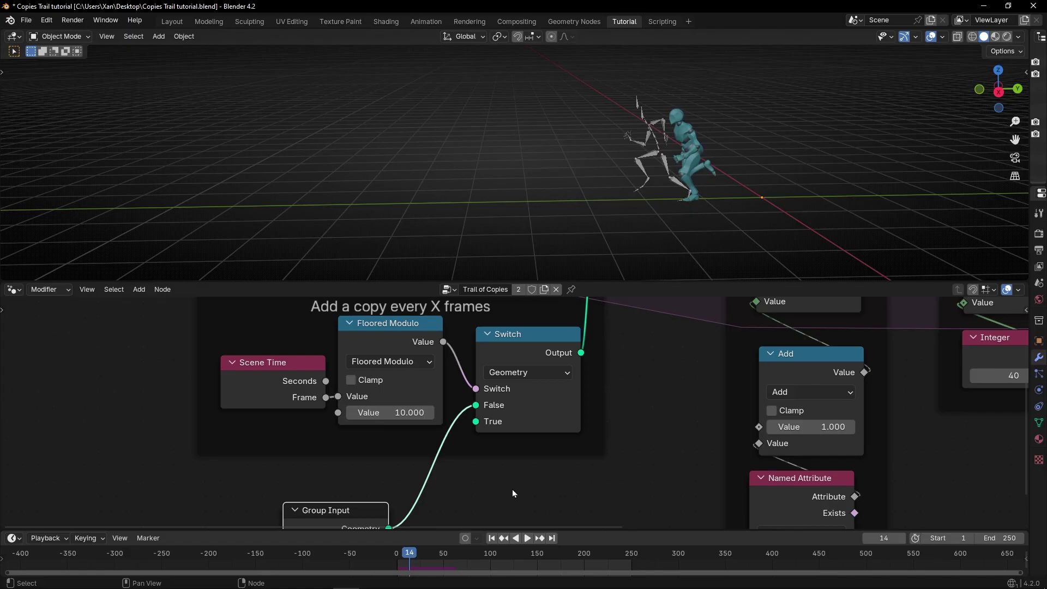
click(492, 538)
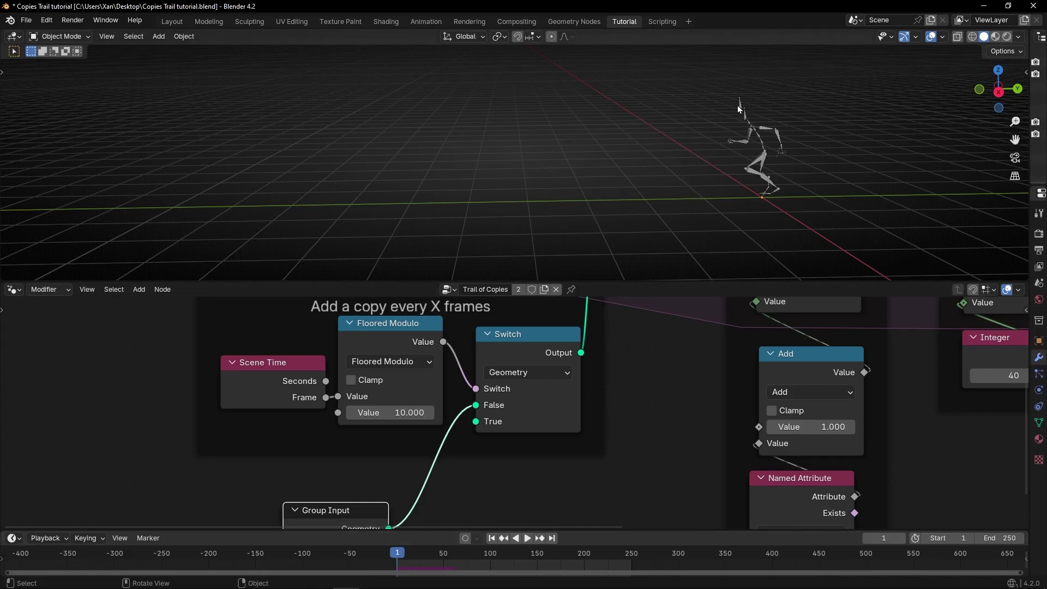
Step: Duplicate the Group Input node beside the simulation zone's input and connect its Geometry to the Simulation Geometry input
key(ctrl+space)
drag(367, 427, 342, 441)
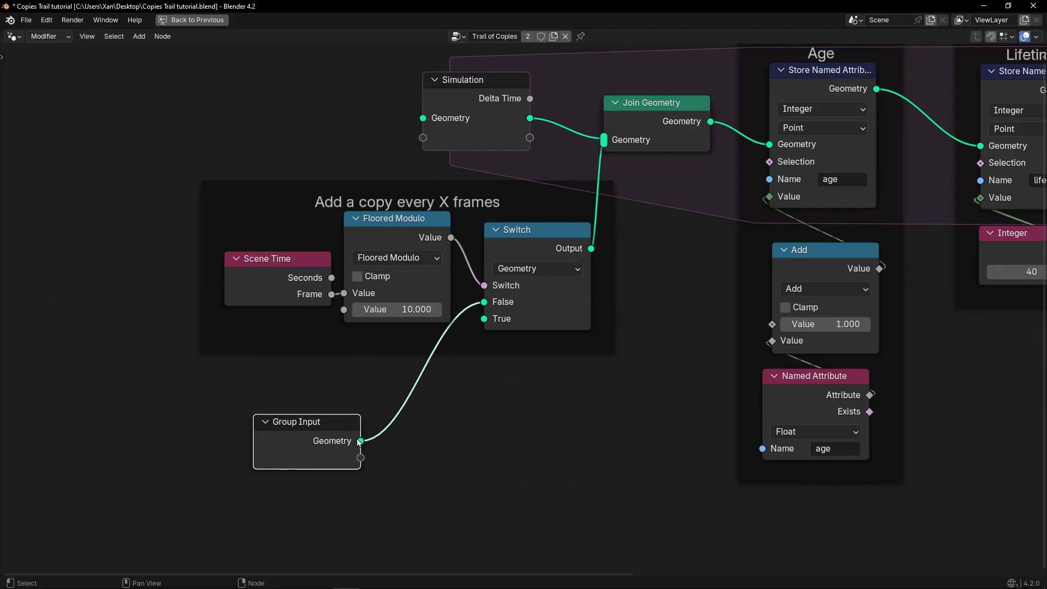
key(shift+d)
click(340, 110)
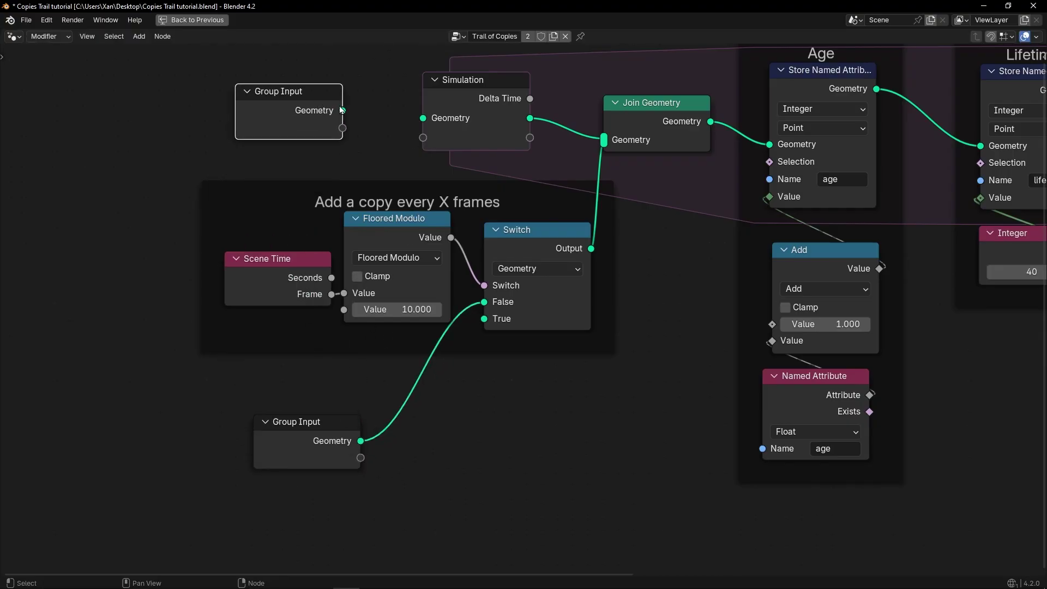
key(ctrl+space)
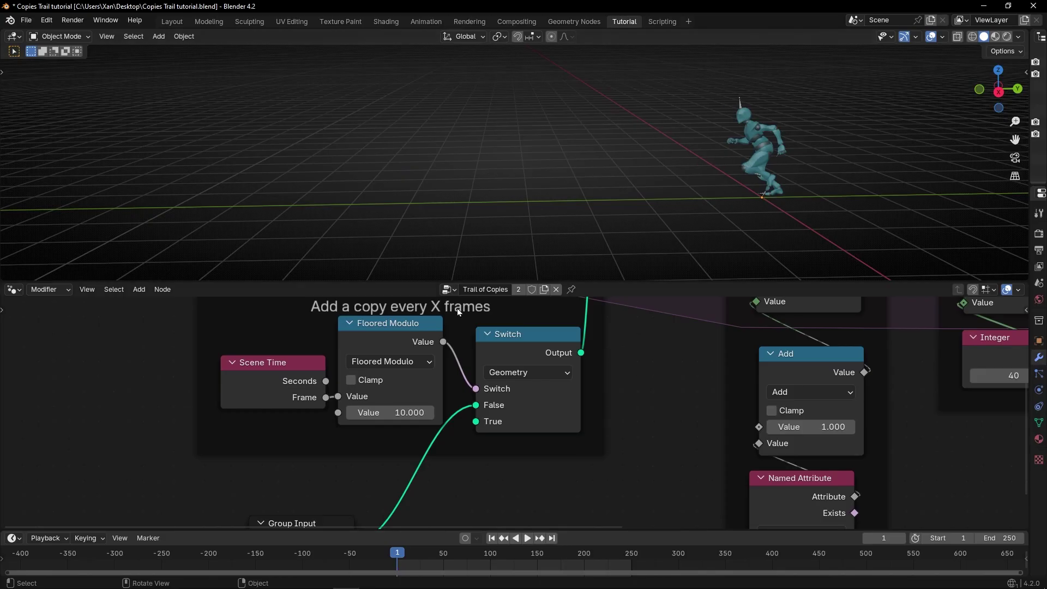
Step: Play the animation from the first frame and inspect the spacing and lifetime of the copies in the trail
scroll(598, 342, down, 2)
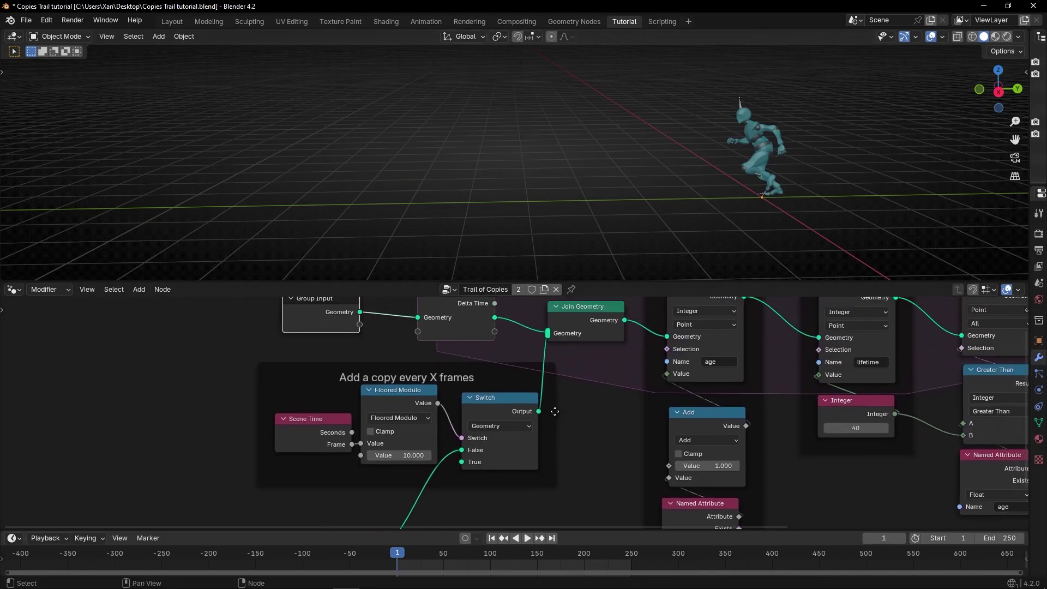
middle_drag(346, 318, 344, 344)
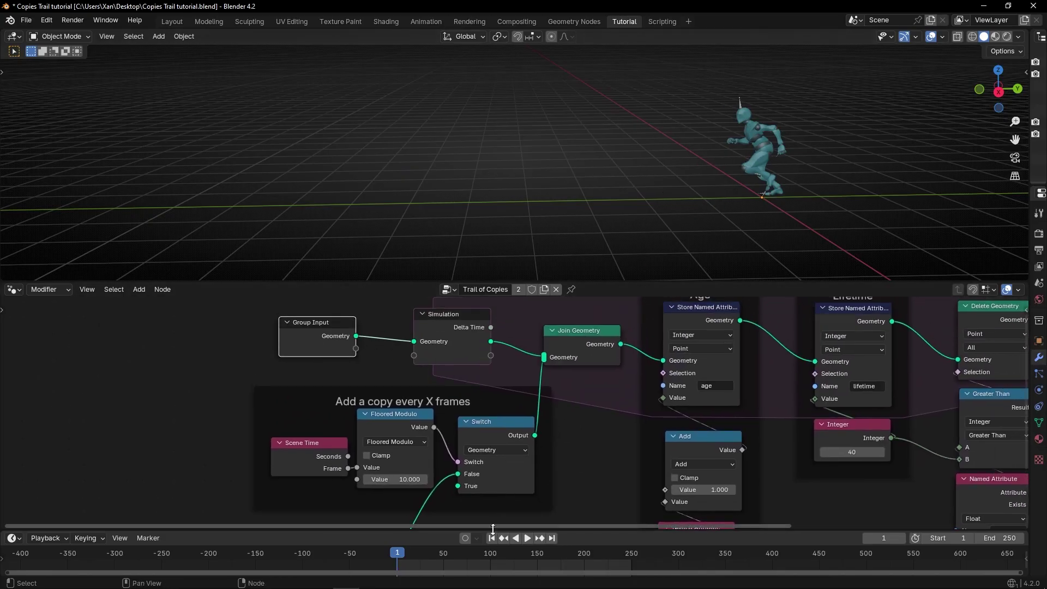
key(space)
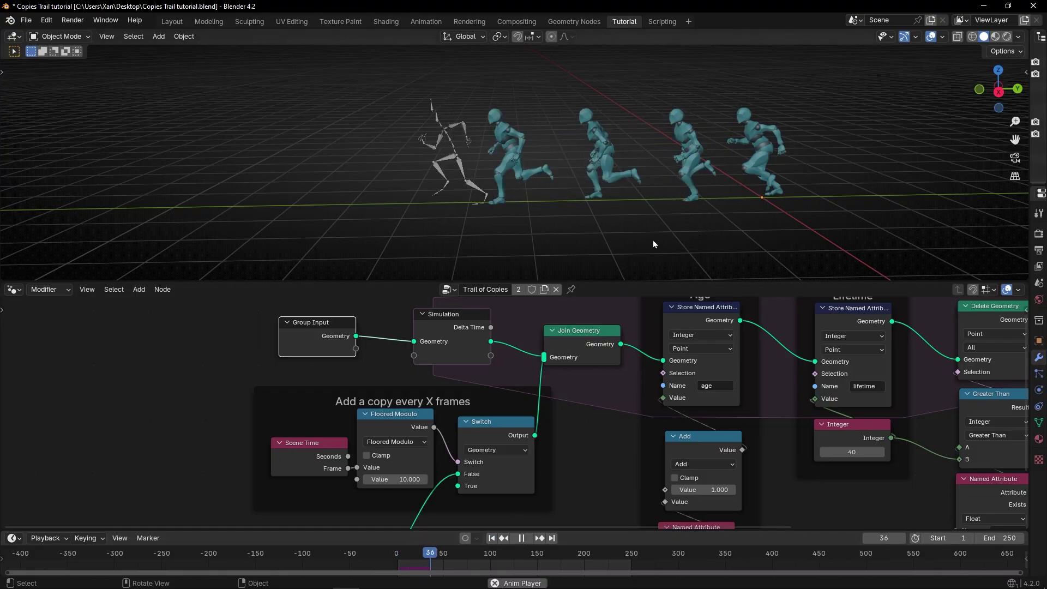
key(space)
middle_drag(447, 214, 465, 204)
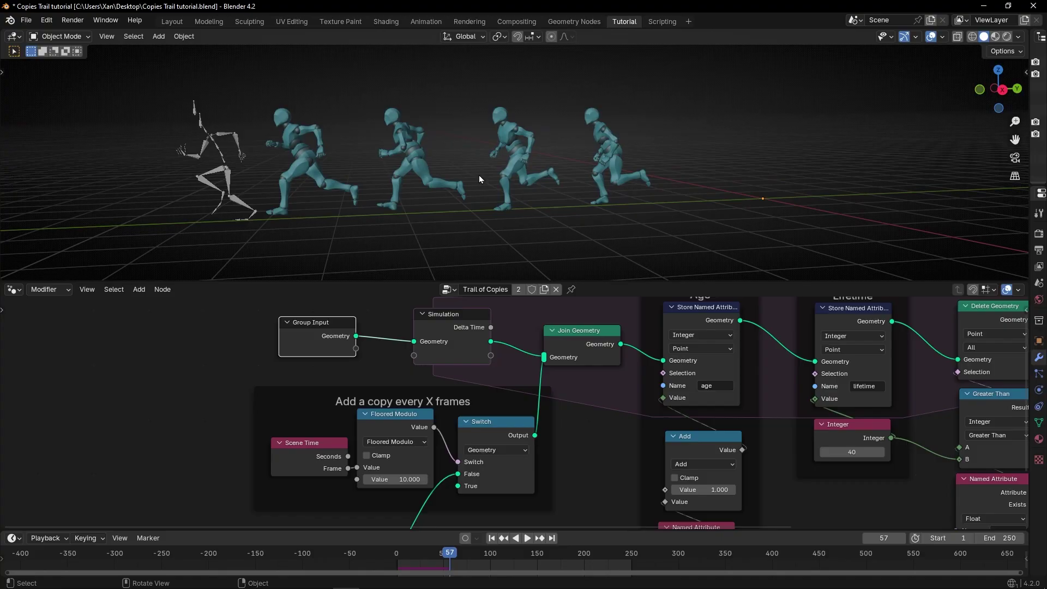
Step: Set the lifetime Integer node to 60 and play the animation from the first frame
scroll(711, 367, down, 1)
middle_drag(711, 367, 568, 375)
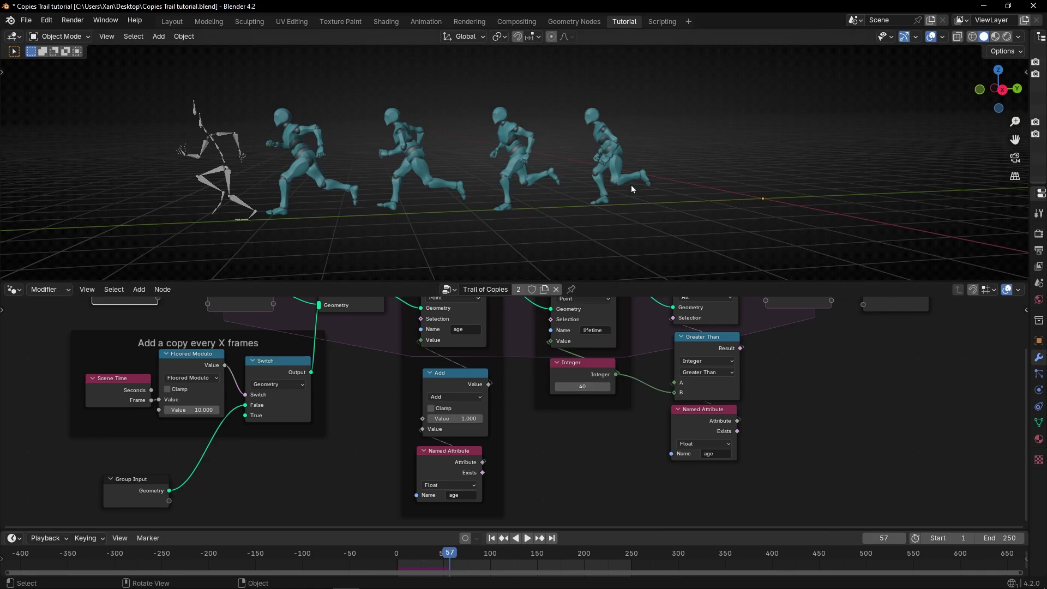
click(572, 386)
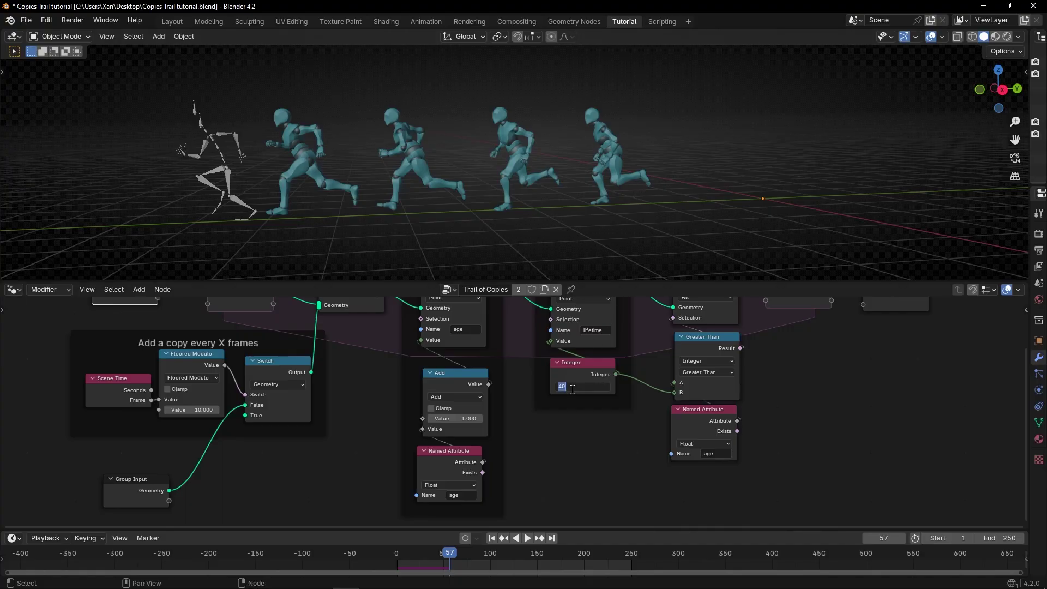
text(60)
key(Return)
key(shift+Left)
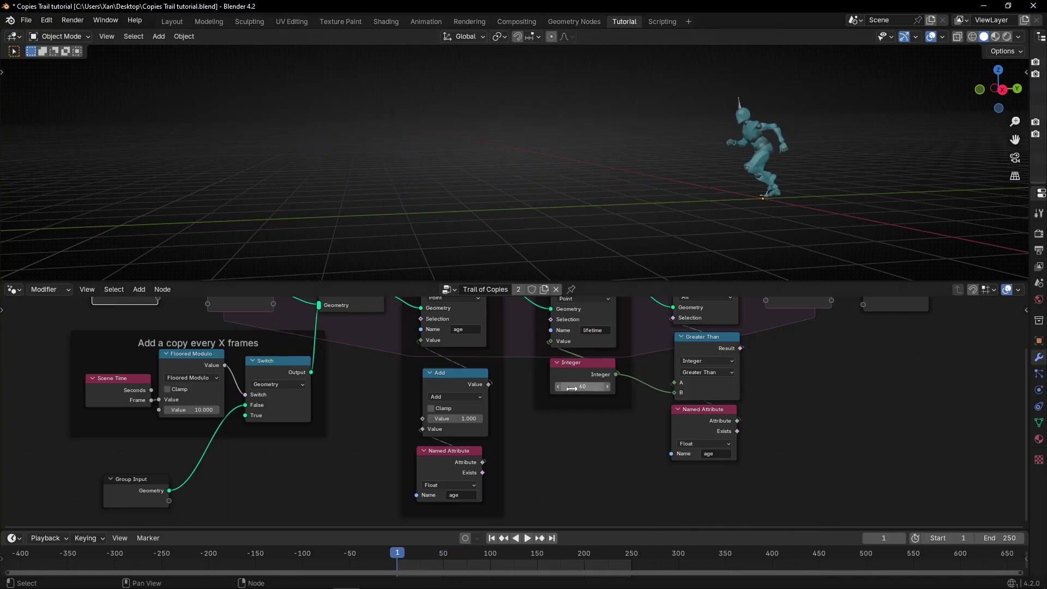
key(space)
scroll(632, 229, down, 4)
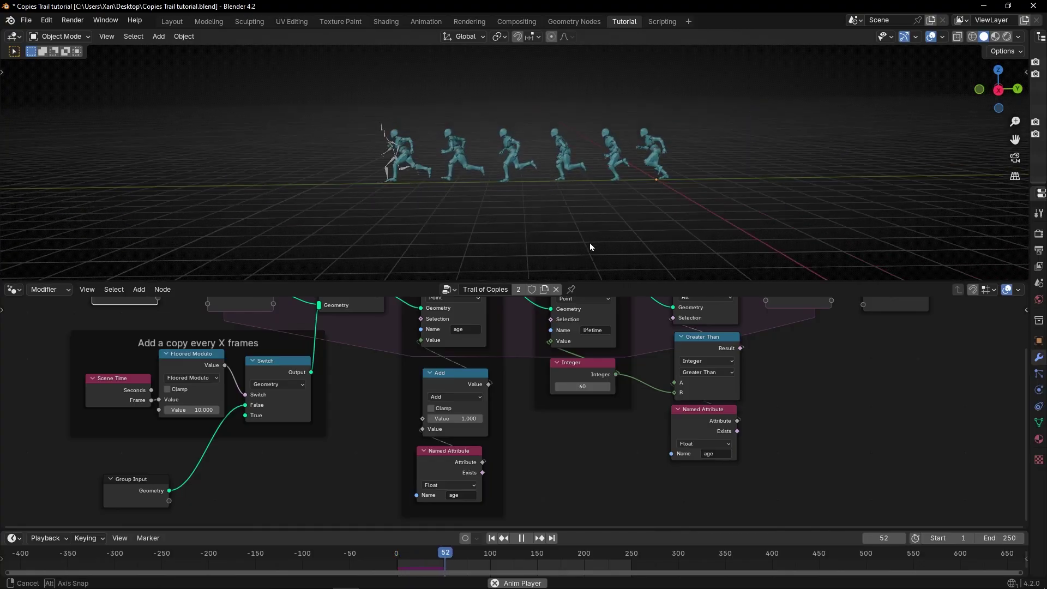
key(space)
Step: Set the Floored Modulo node's second value to 6 and play the animation from the first frame
middle_drag(511, 338, 670, 341)
click(367, 413)
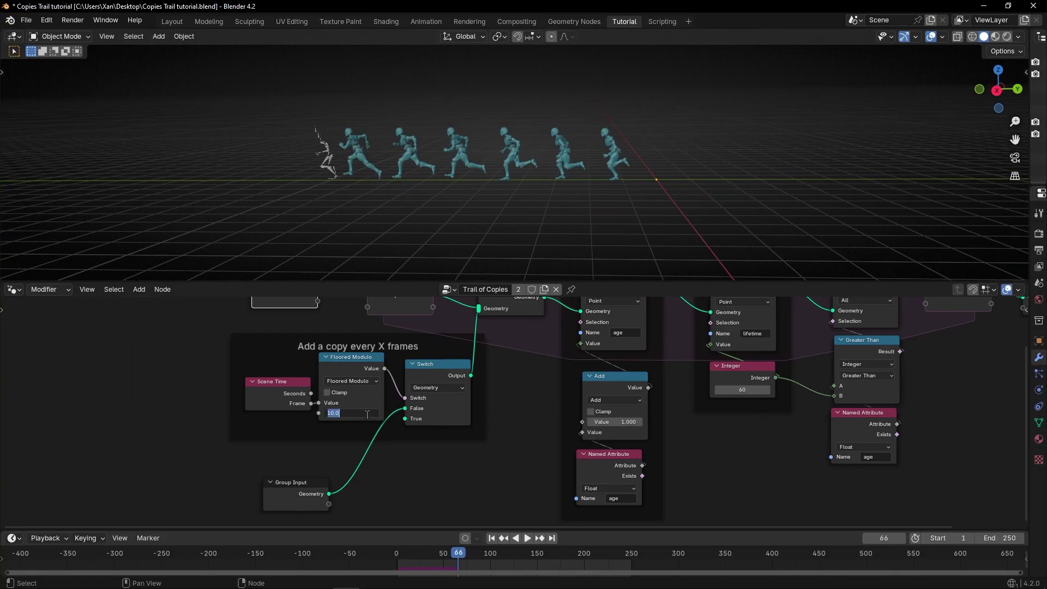
text(6)
key(Return)
key(shift+Left)
key(space)
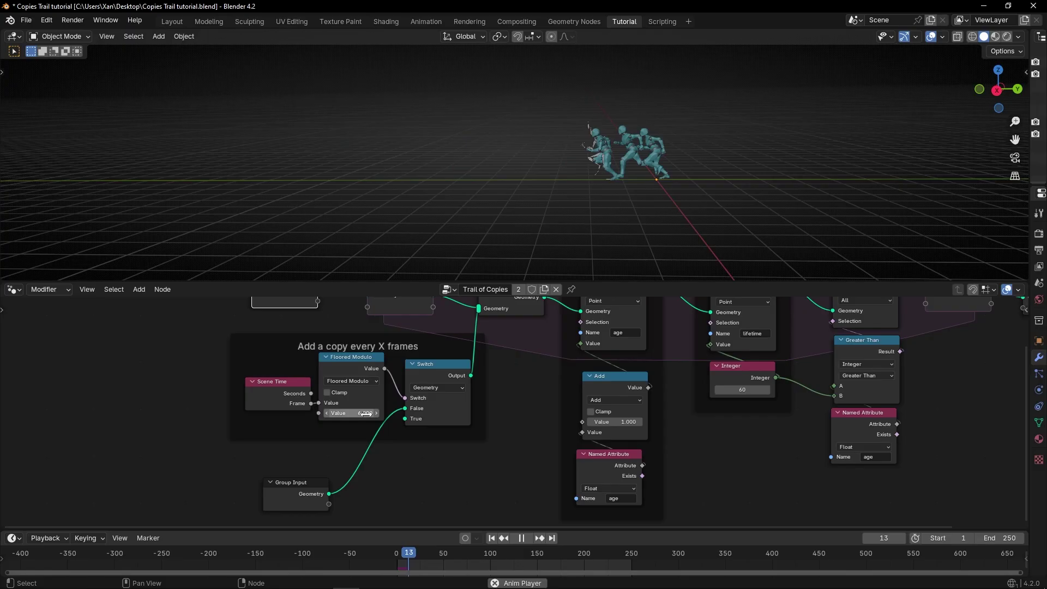
Step: Examine the running trail of copies from the front and side during playback, and stop the animation
scroll(620, 230, up, 2)
middle_drag(590, 208, 493, 216)
middle_drag(337, 200, 397, 197)
scroll(397, 197, up, 5)
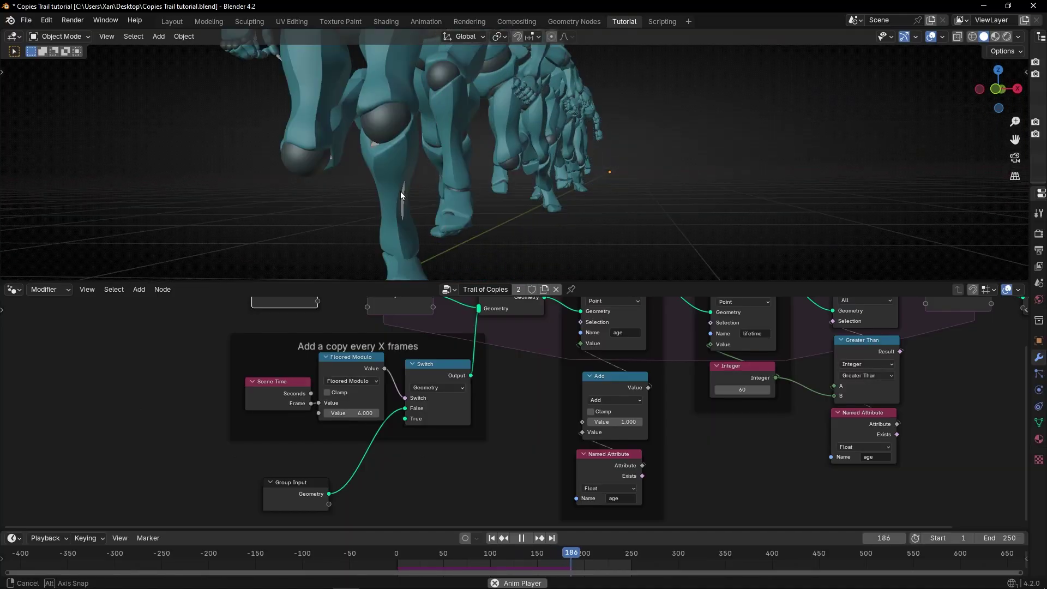
scroll(402, 193, down, 5)
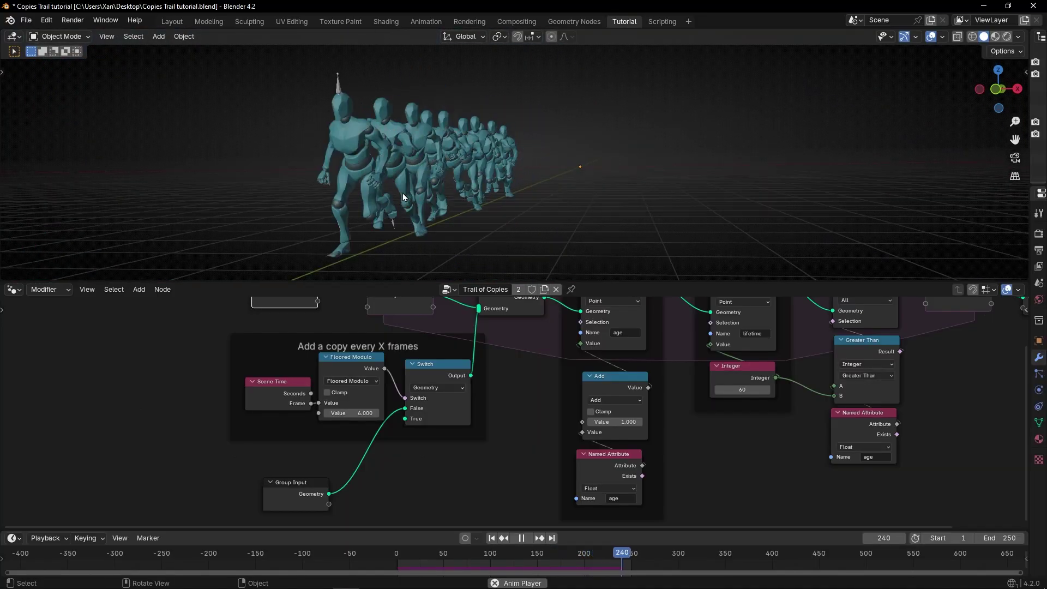
middle_drag(481, 196, 617, 185)
scroll(616, 186, up, 3)
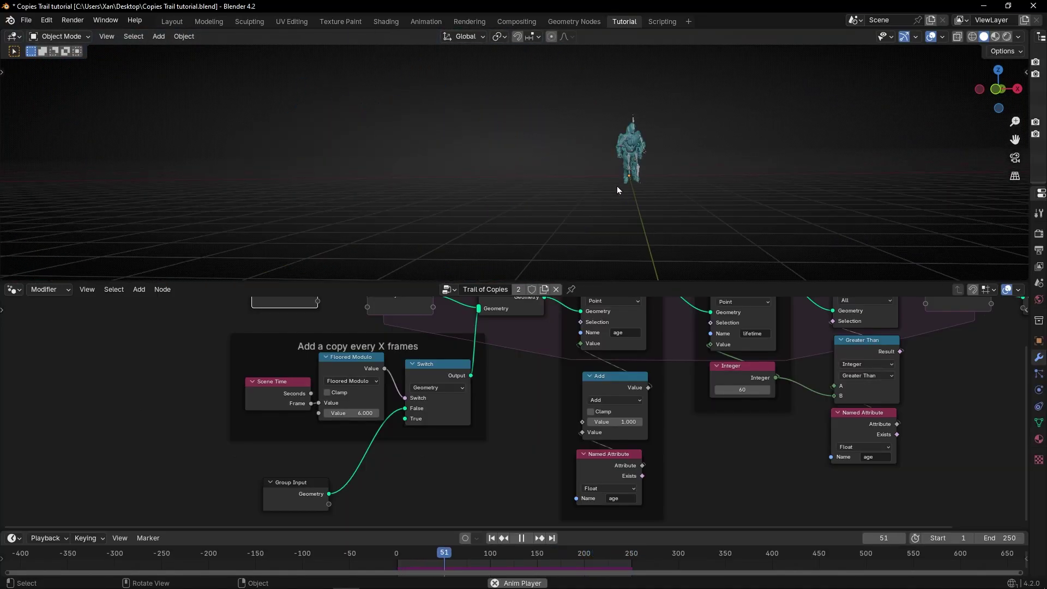
key(space)
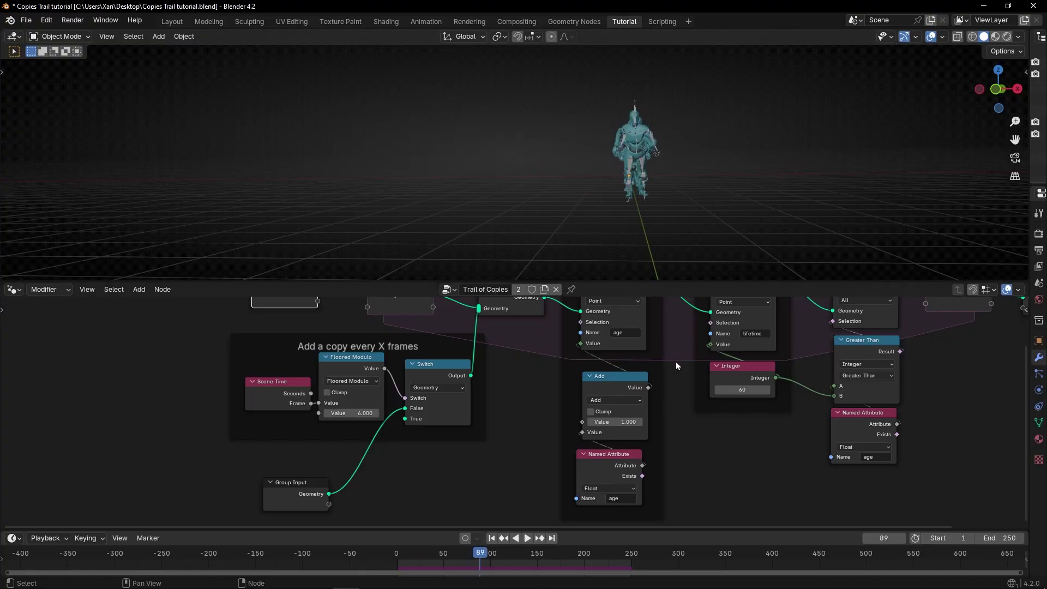
middle_drag(672, 220, 593, 239)
scroll(561, 133, up, 3)
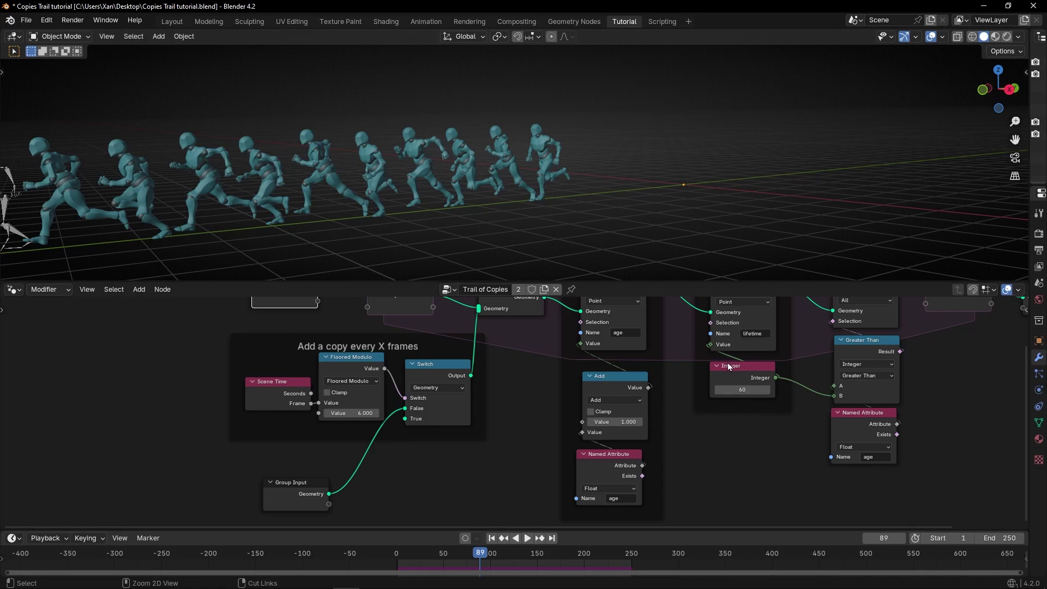
Step: Move the Group Output node aside and insert a Set Material node between the Simulation output and Group Output
key(ctrl+space)
scroll(767, 366, down, 2)
scroll(770, 288, up, 2)
middle_drag(770, 288, 635, 330)
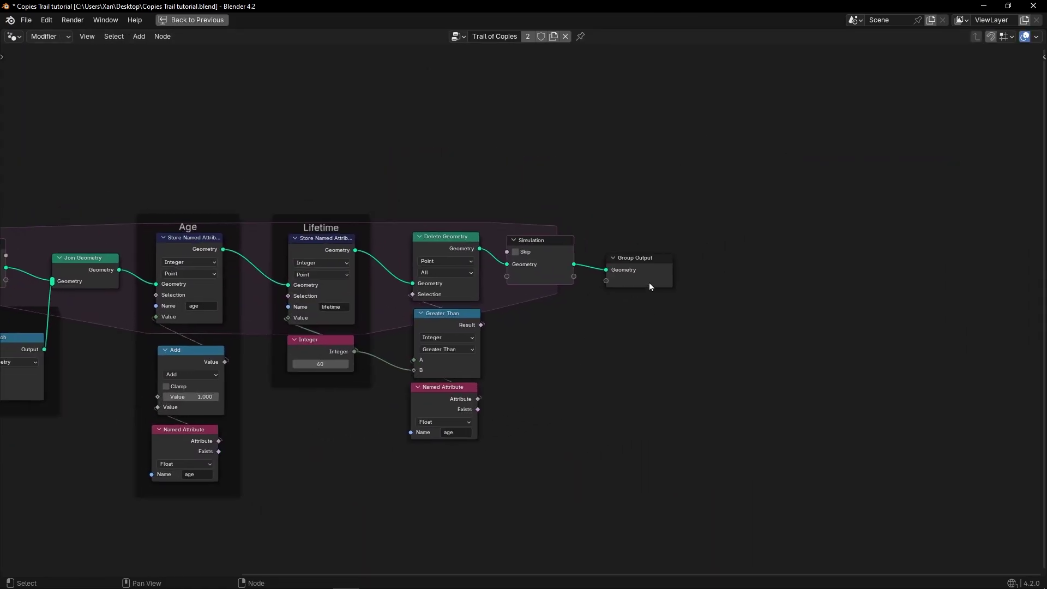
drag(649, 282, 764, 267)
key(shift+a)
text(set)
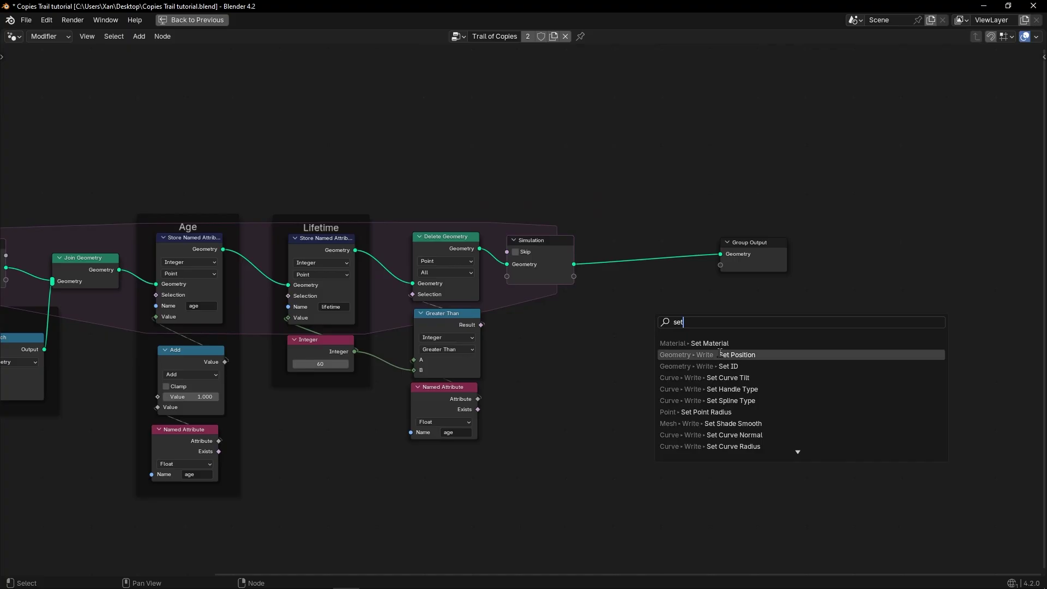
key(Return)
click(653, 293)
Step: Assign the material named Material in the Set Material node and switch the 3D viewport to Material Preview shading
scroll(653, 293, up, 2)
click(701, 288)
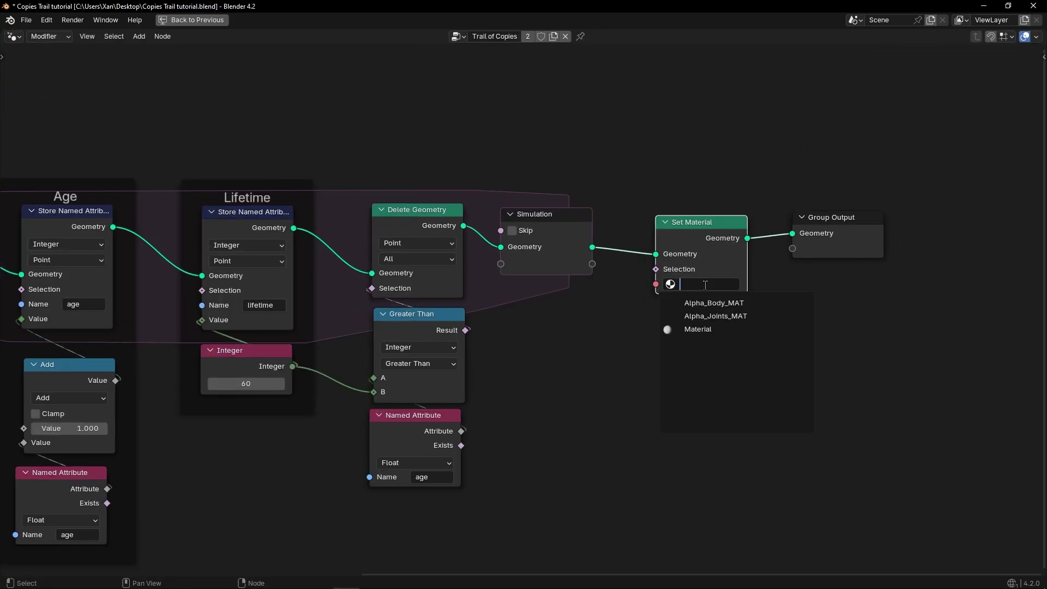
click(688, 326)
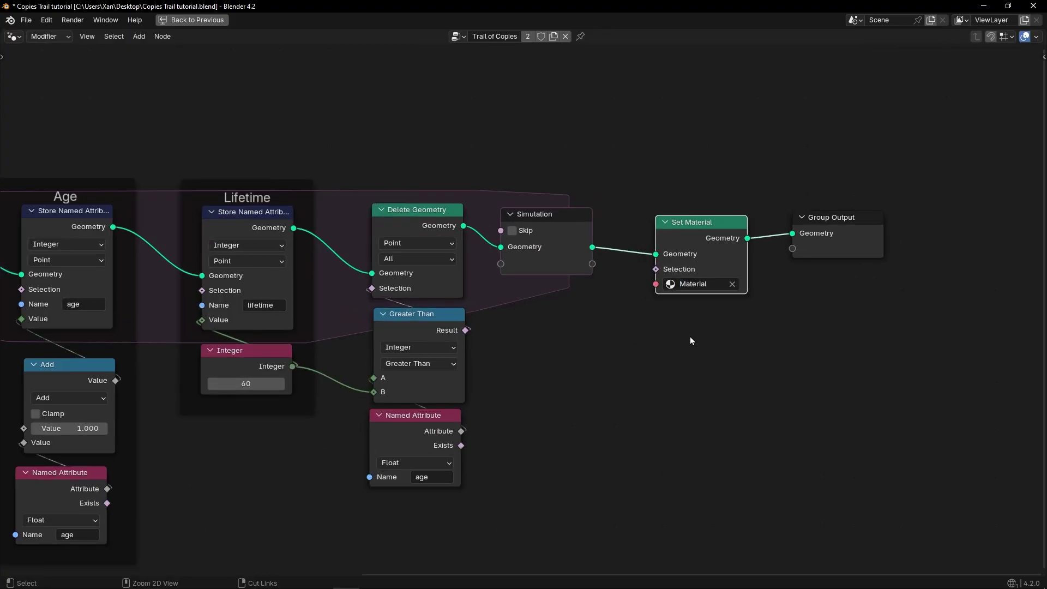
key(ctrl+space)
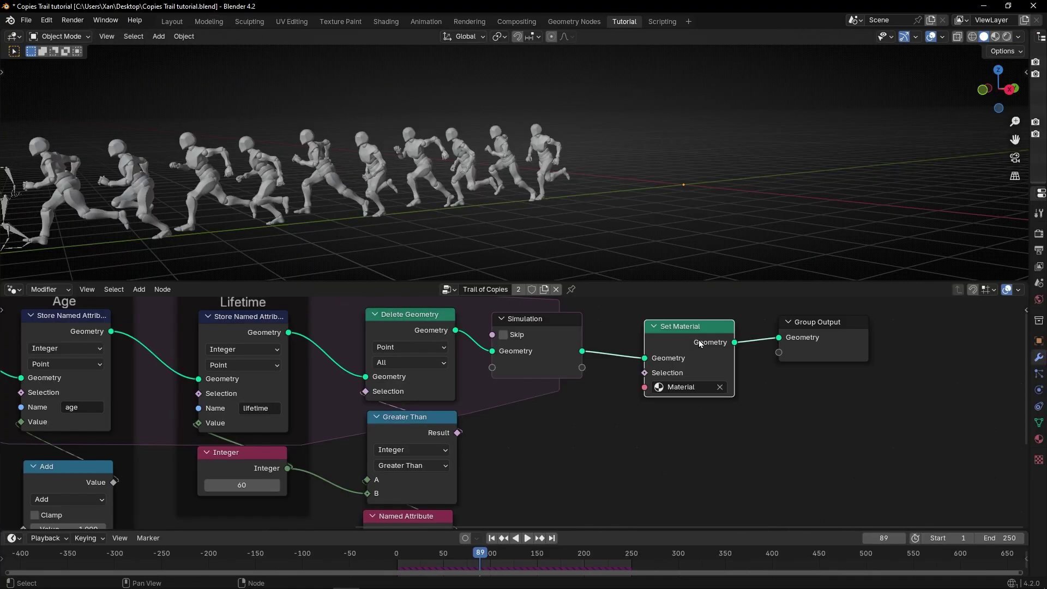
click(995, 39)
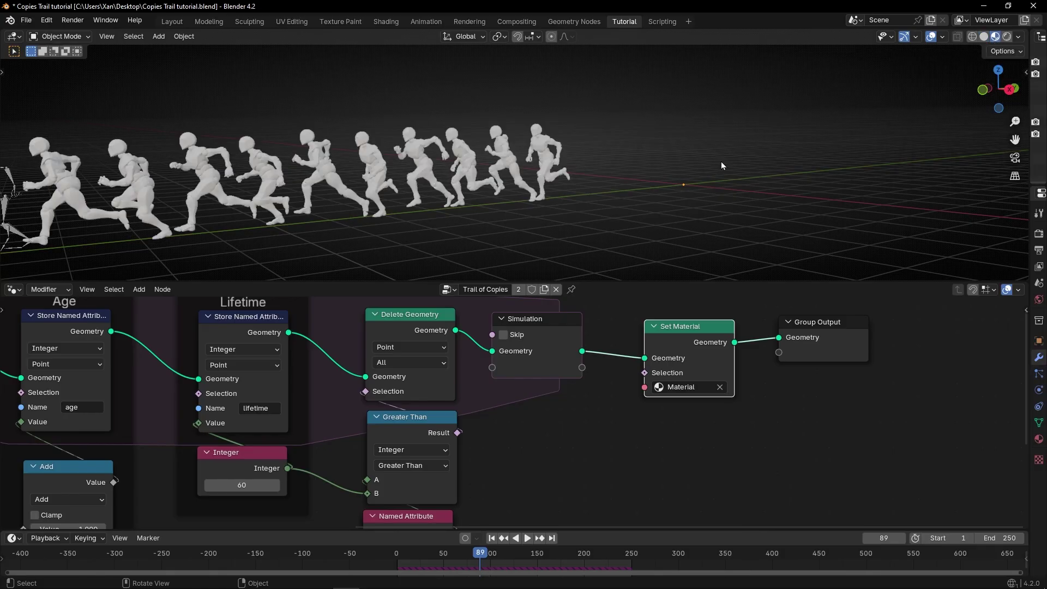
scroll(398, 213, down, 3)
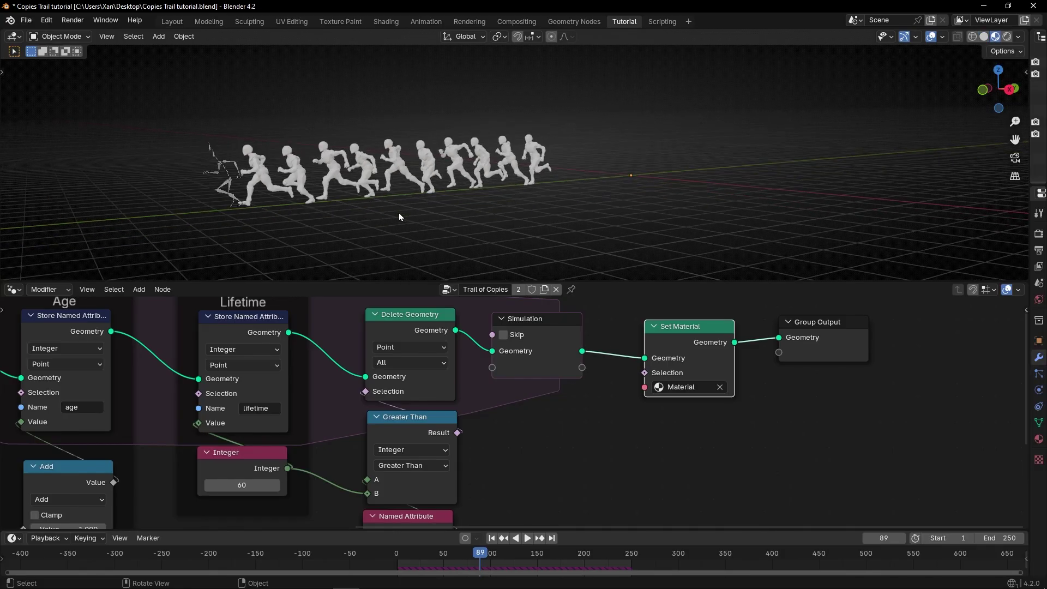
Step: Split the 3D viewport vertically, turn the new area into a Shader Editor, and hide its sidebar
drag(3, 46, 413, 164)
click(13, 36)
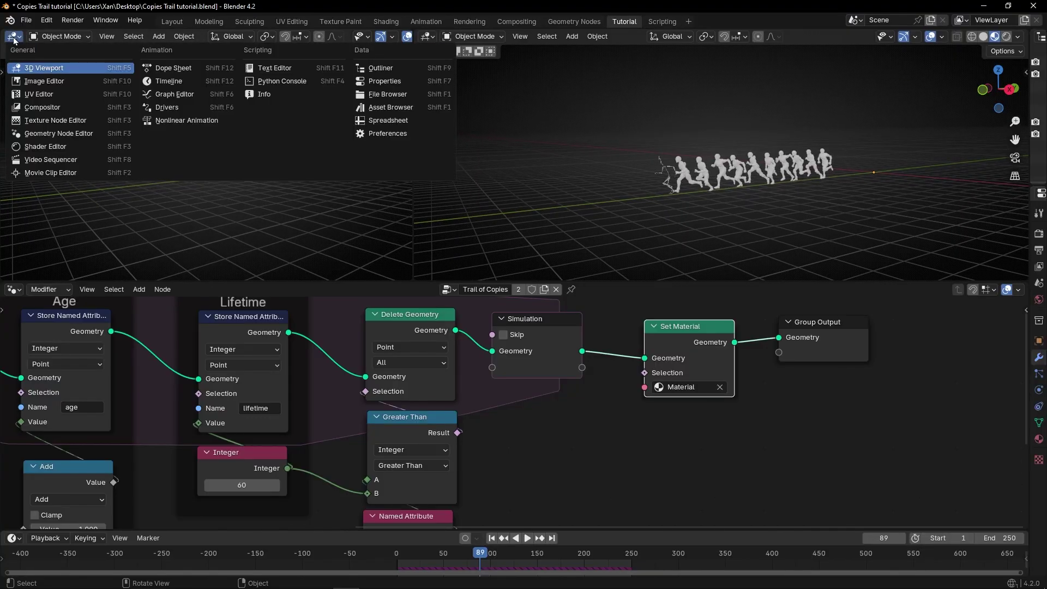
click(31, 146)
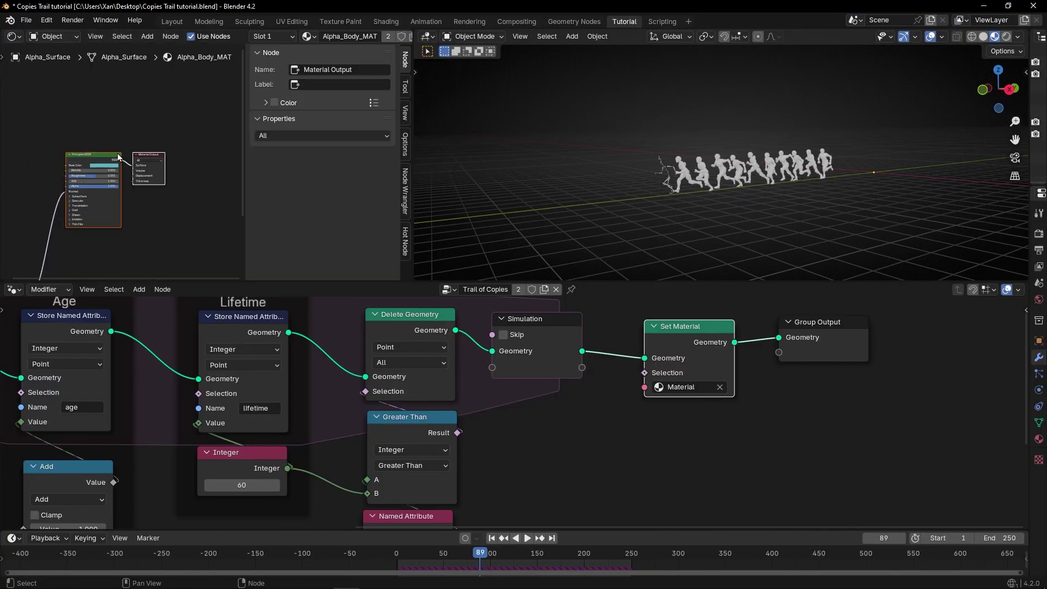
key(n)
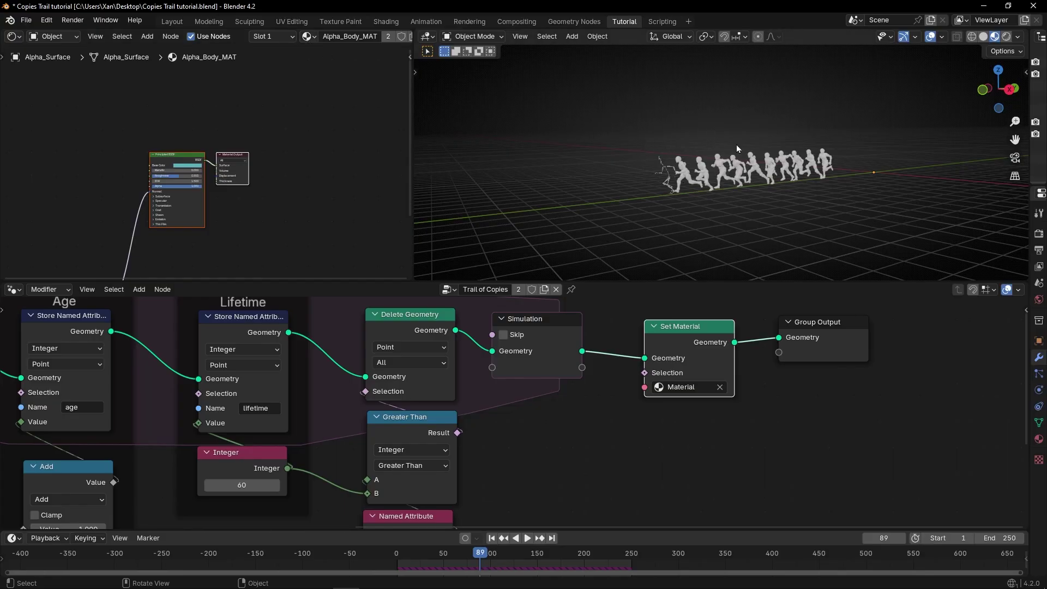
Step: Choose the material named Material in the Shader Editor and bring its Principled BSDF node into close view
click(308, 36)
click(327, 77)
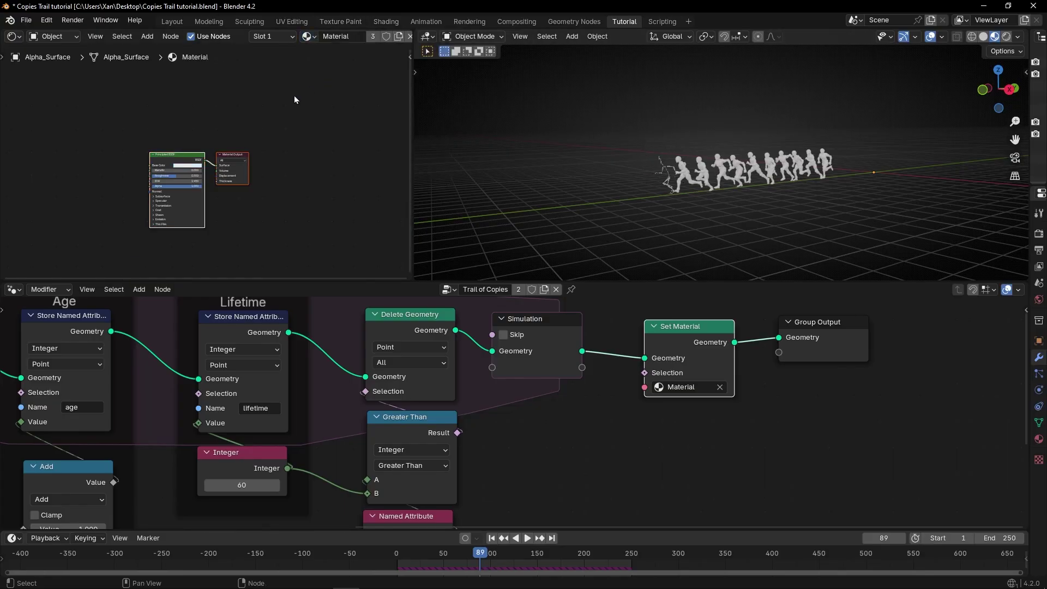
scroll(197, 144, up, 4)
scroll(213, 95, up, 2)
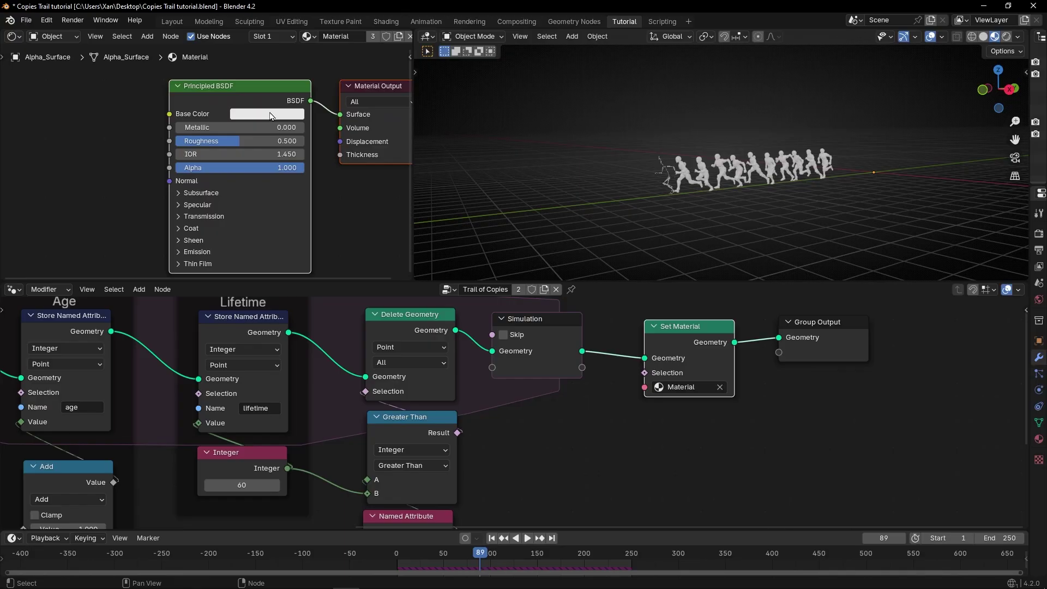
Step: Set the Principled BSDF's Base Color to a medium blue and check the copies up close in the 3D viewport
click(271, 116)
mouse_move(301, 166)
mouse_down()
mouse_move(324, 188)
mouse_move(243, 177)
mouse_move(275, 166)
mouse_move(292, 191)
mouse_move(310, 155)
mouse_up()
scroll(701, 198, up, 5)
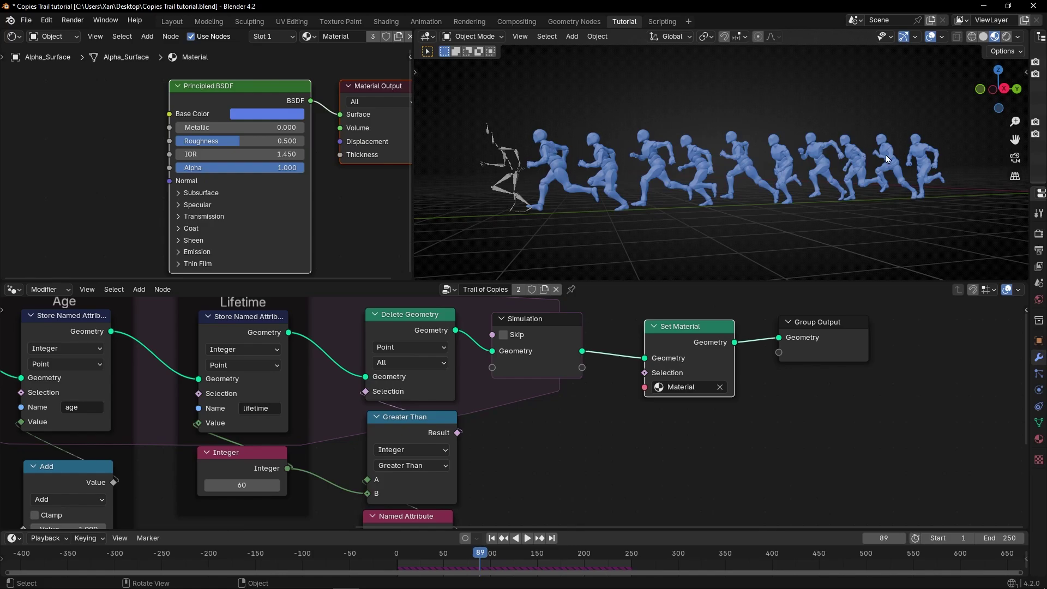
Step: Add an Attribute node to the copies' material, placed before the Principled BSDF node with free space between them
scroll(180, 185, down, 1)
scroll(226, 353, down, 2)
middle_drag(226, 353, 527, 404)
scroll(349, 374, down, 2)
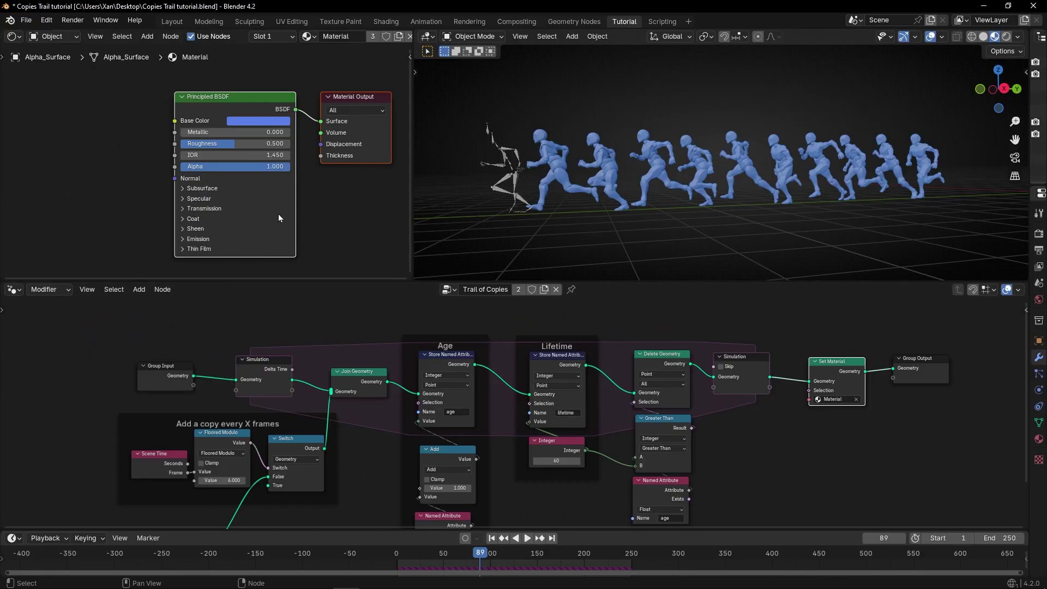
scroll(279, 218, down, 1)
middle_drag(185, 188, 270, 192)
key(shift+a)
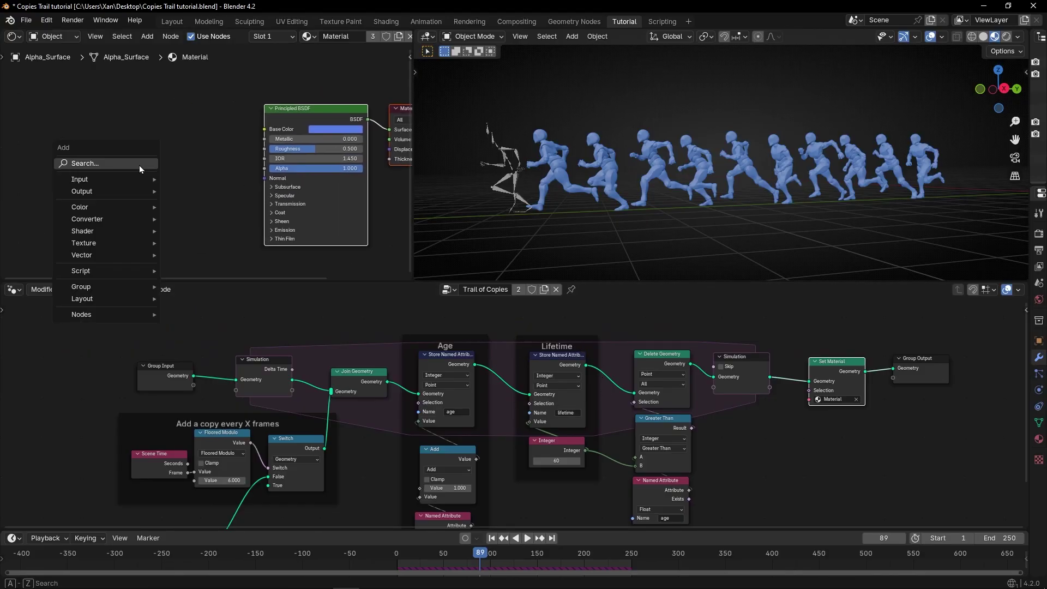
text(attr)
click(168, 202)
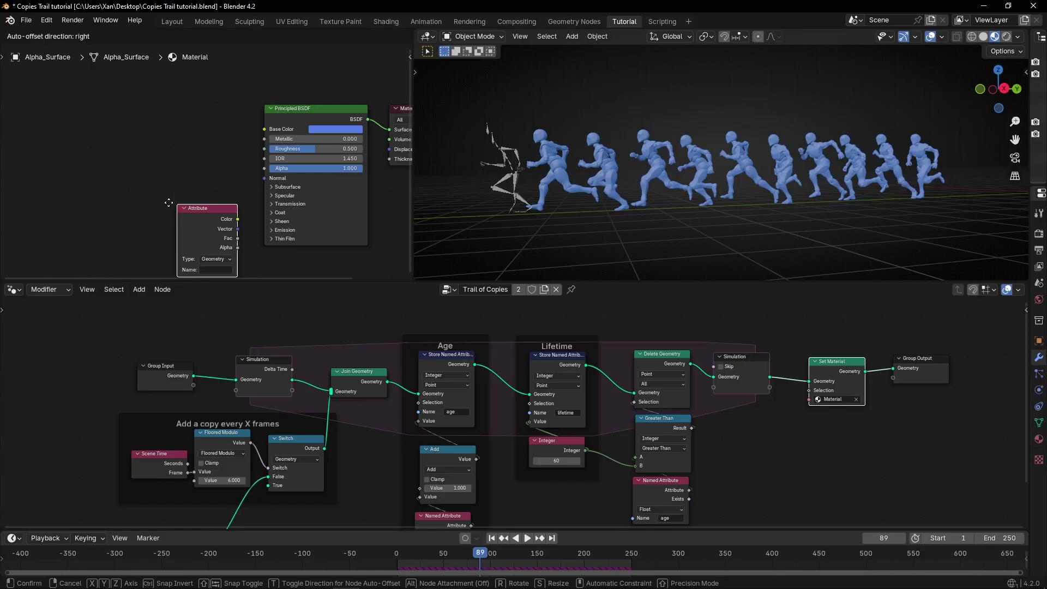
click(76, 103)
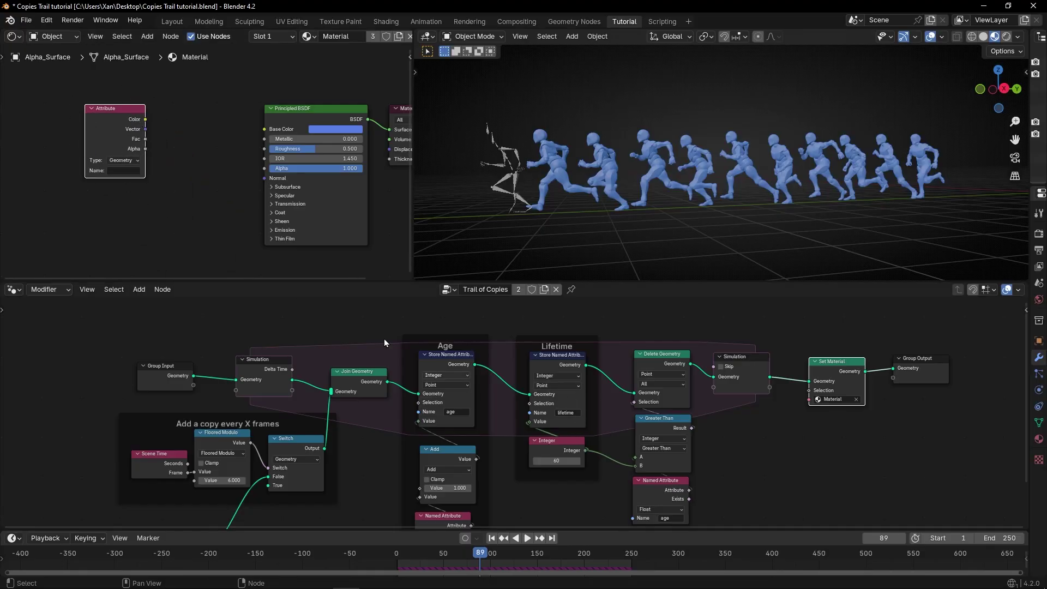
Step: Set the Attribute node's name to age and reposition the node ahead of the Principled BSDF
scroll(131, 209, up, 2)
middle_drag(123, 204, 232, 205)
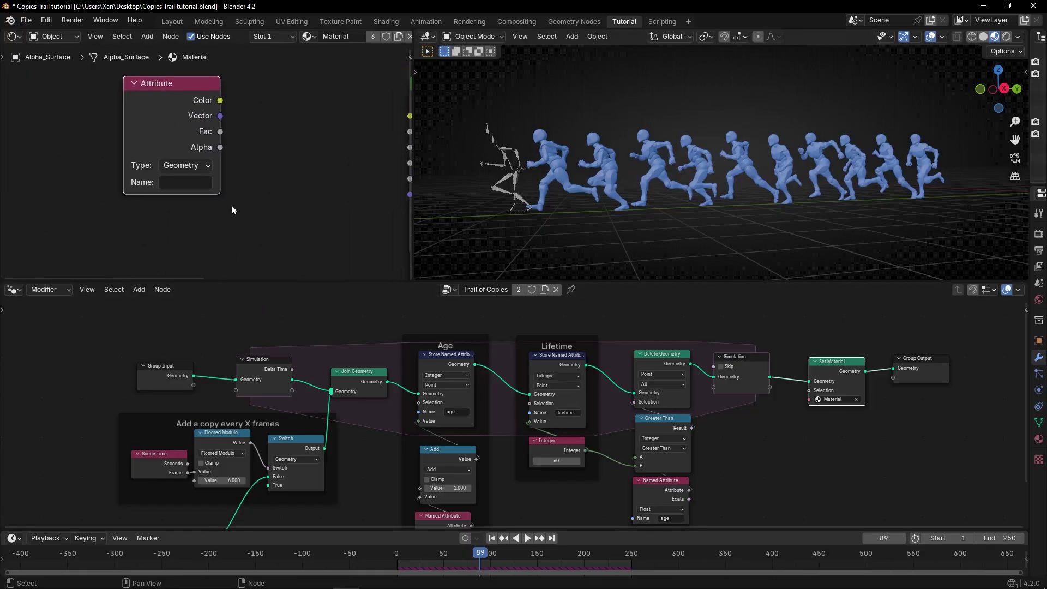
click(188, 188)
text(age)
key(Return)
scroll(163, 164, down, 3)
key(g)
click(74, 147)
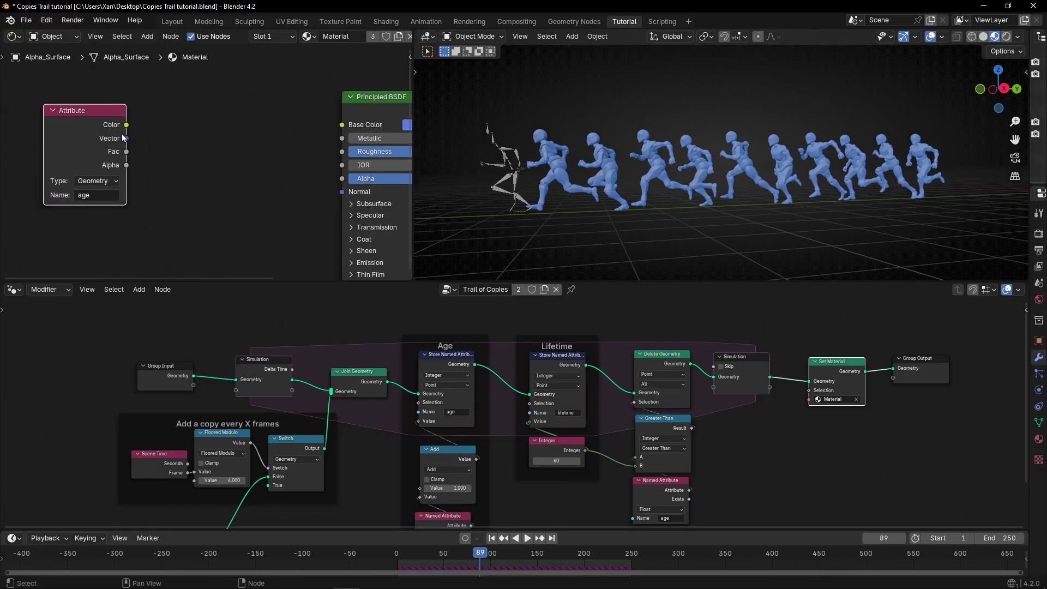
Step: Add a Color Ramp fed by the age Attribute's Color output and connect its Color output to the Principled BSDF's Base Color
drag(127, 125, 223, 121)
text(c)
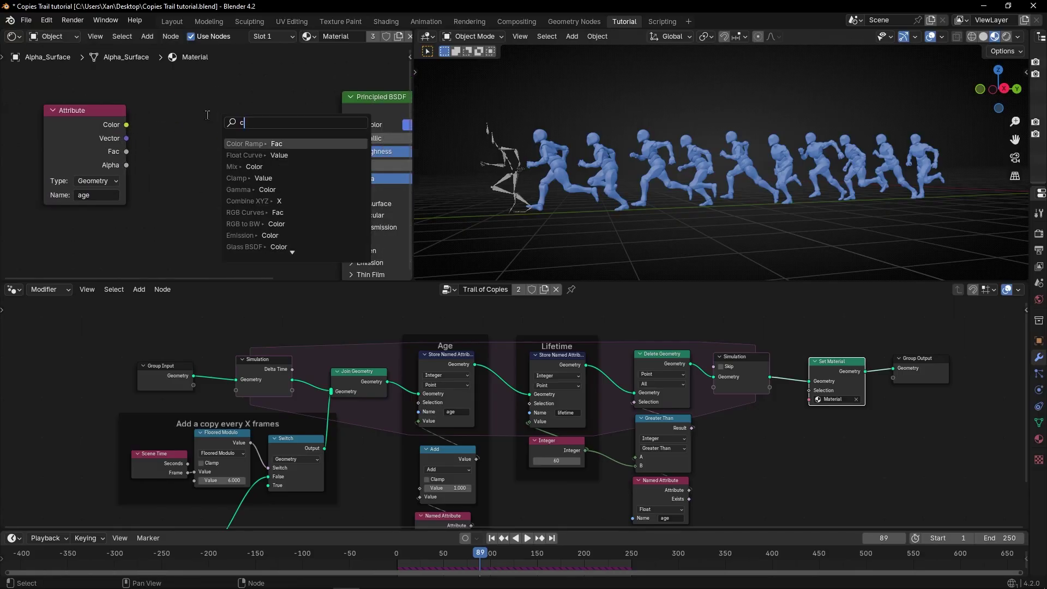
text(olor r)
key(Return)
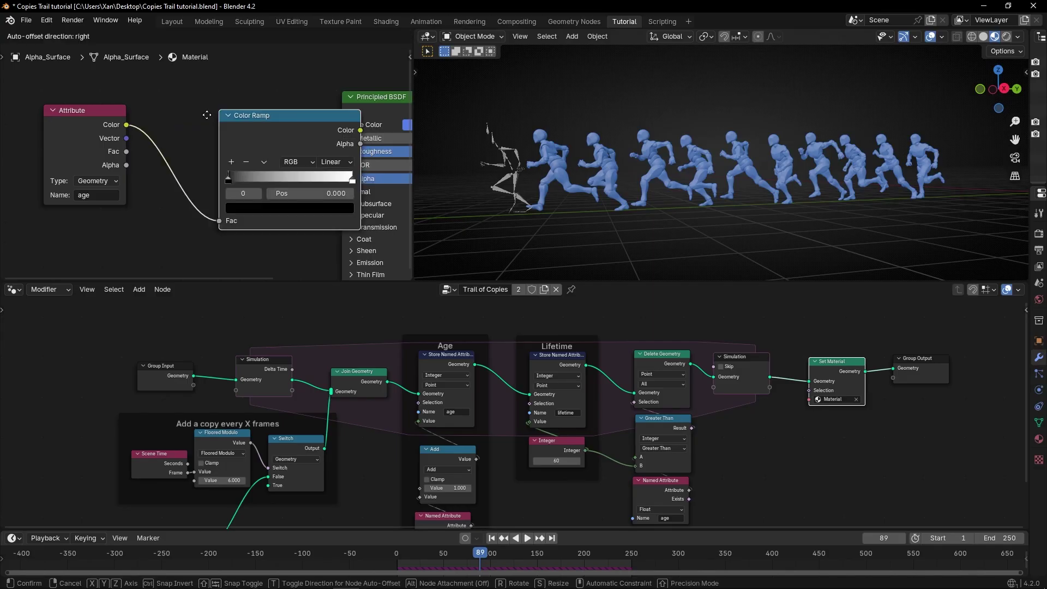
click(186, 119)
drag(311, 125, 341, 124)
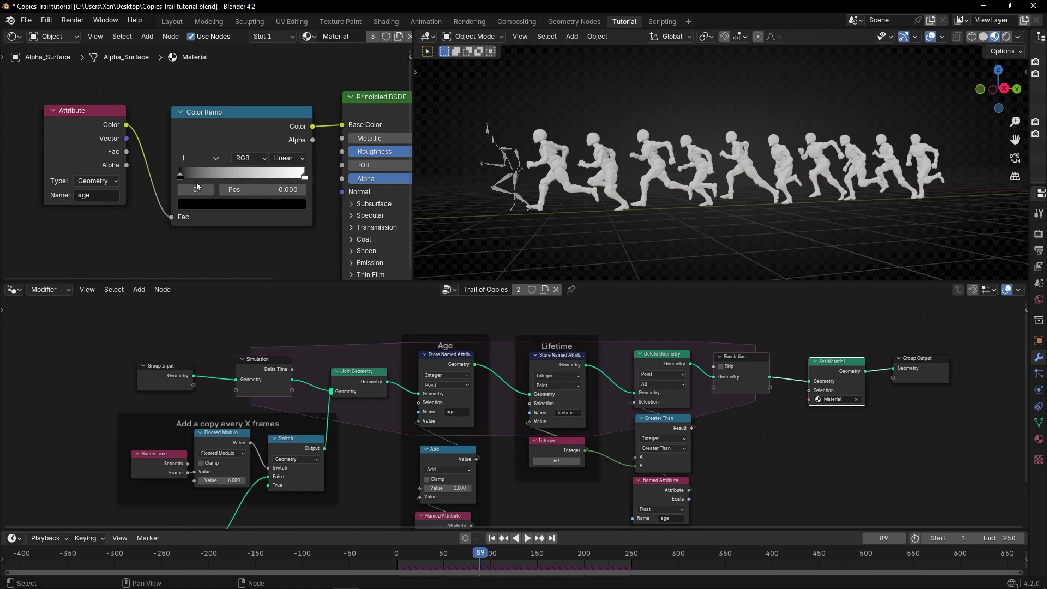
Step: Color the ramp's first stop a saturated blue with hue about 0.627 and its last stop black
click(196, 205)
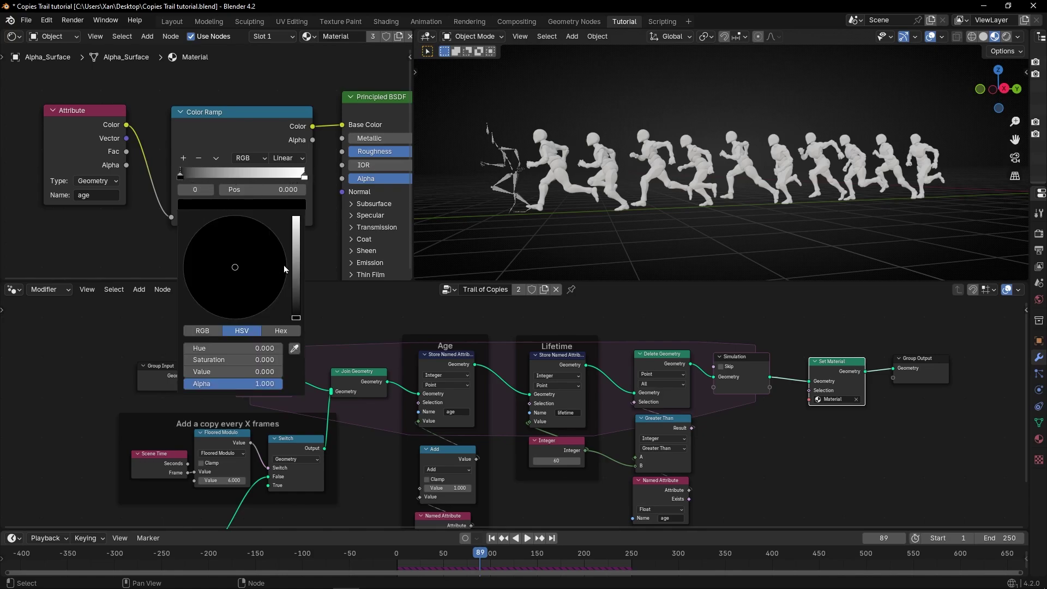
drag(296, 267, 296, 218)
click(278, 244)
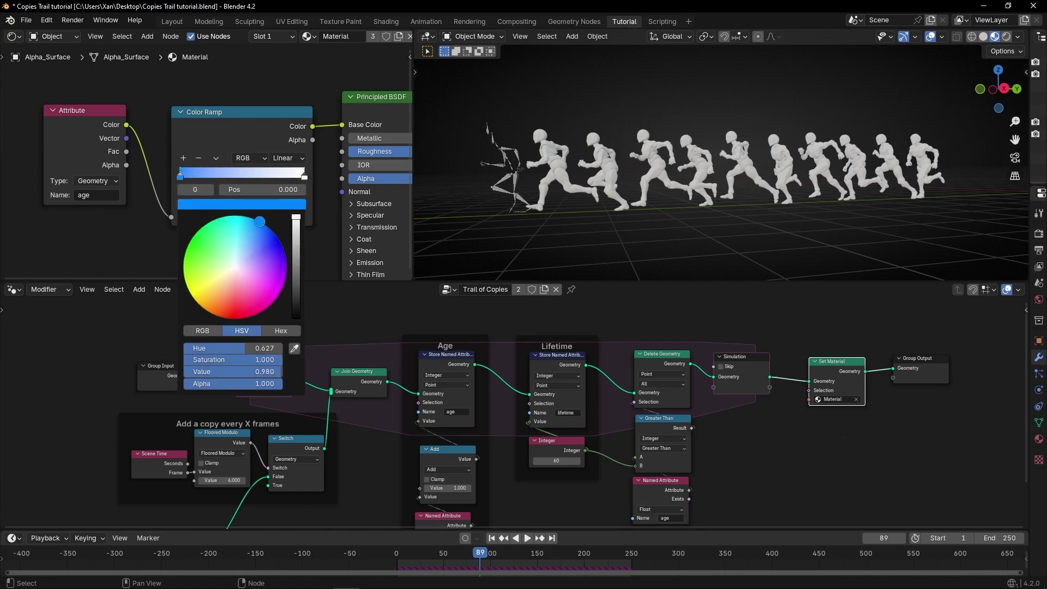
click(304, 178)
click(273, 205)
drag(295, 218, 294, 267)
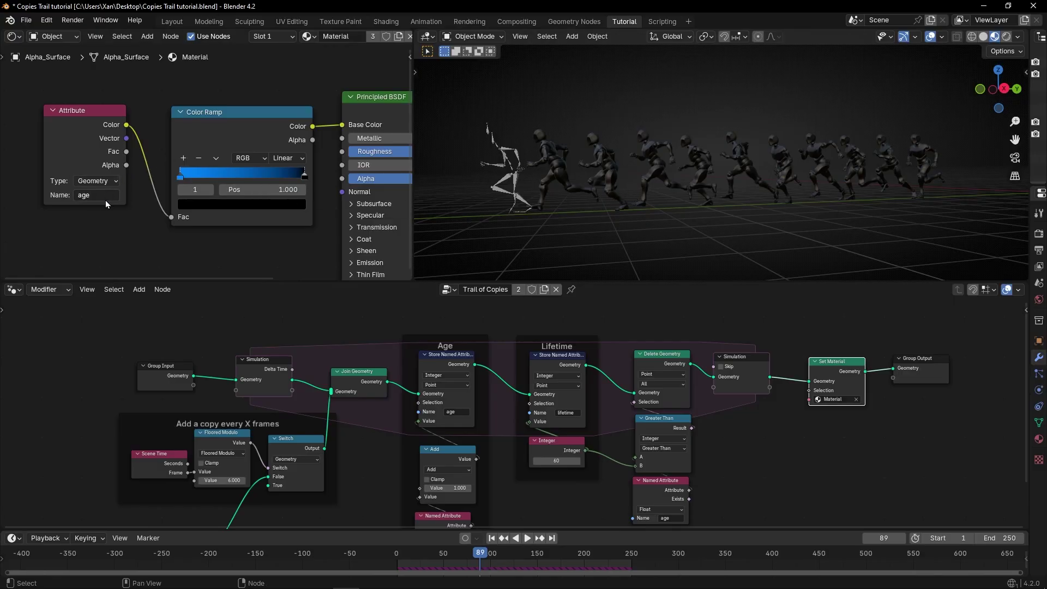
Step: Duplicate the age Attribute node below the original and set the duplicate's attribute name to lifetime
drag(90, 169, 92, 156)
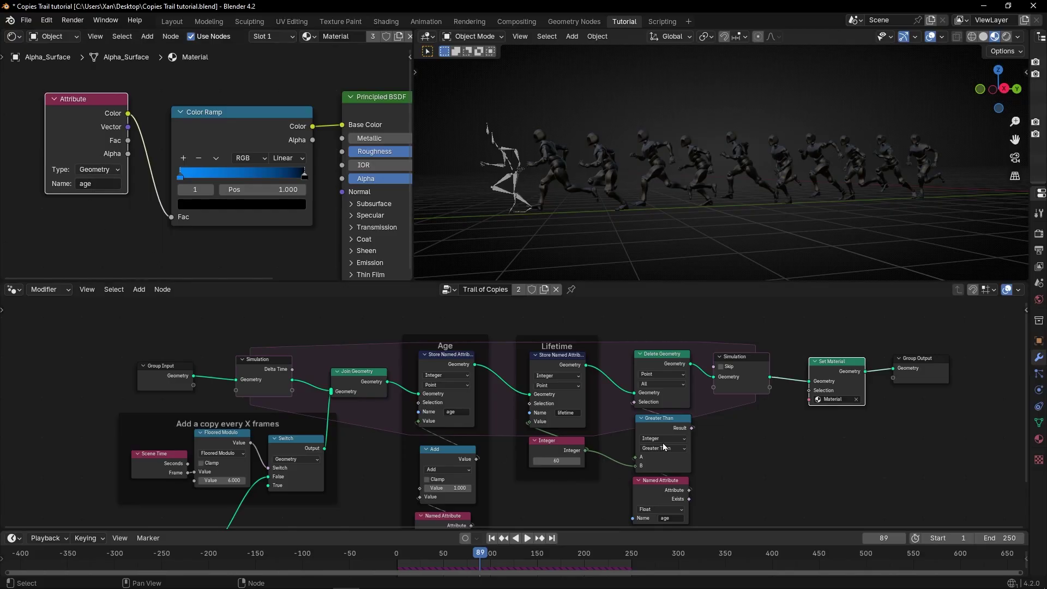
ctrl+middle_drag(126, 229, 196, 182)
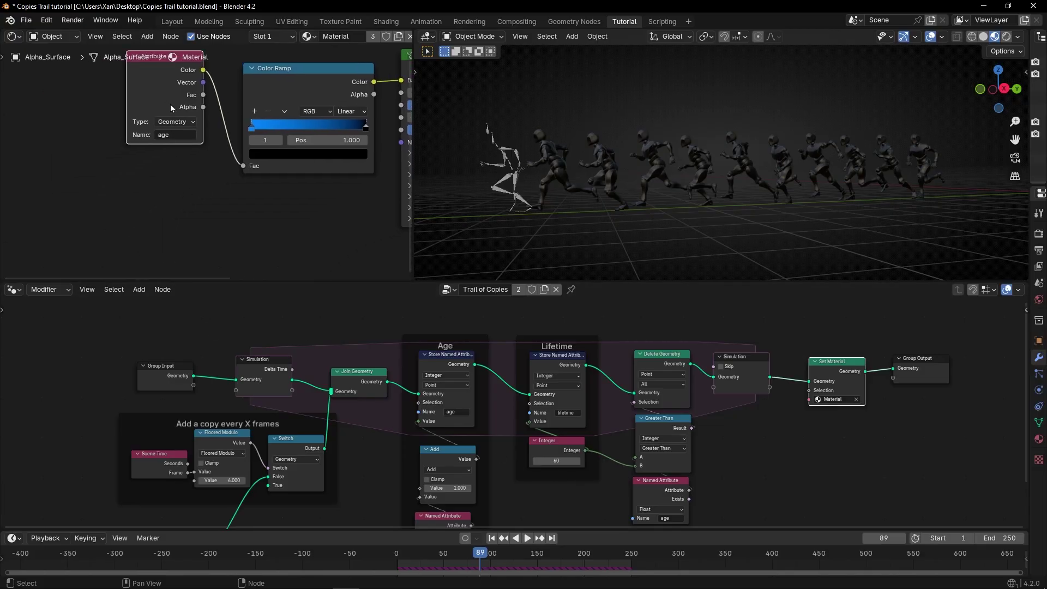
key(shift+d)
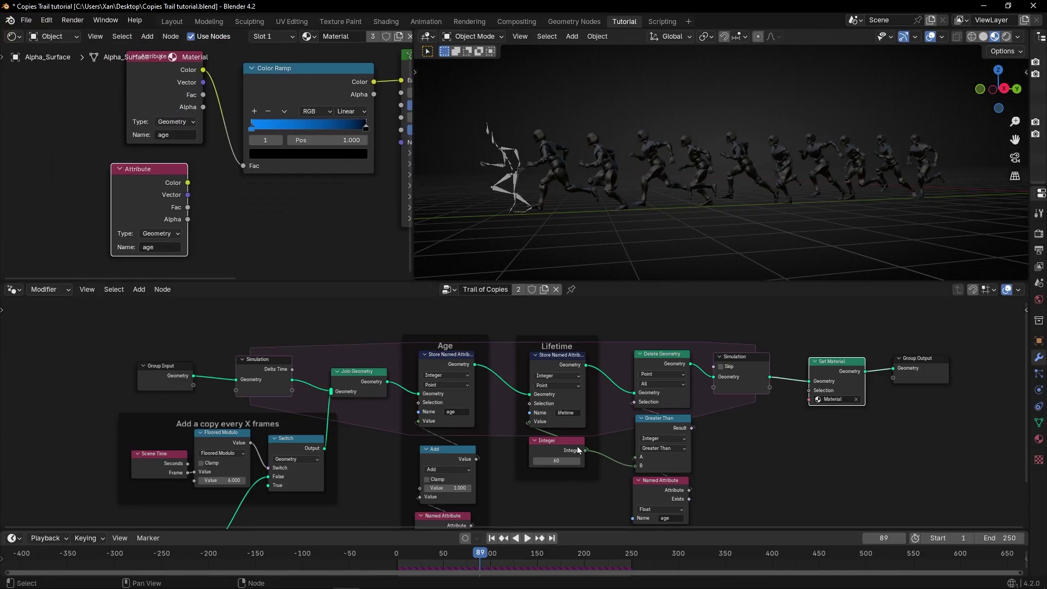
key(ctrl+c)
key(ctrl+v)
scroll(169, 129, down, 1)
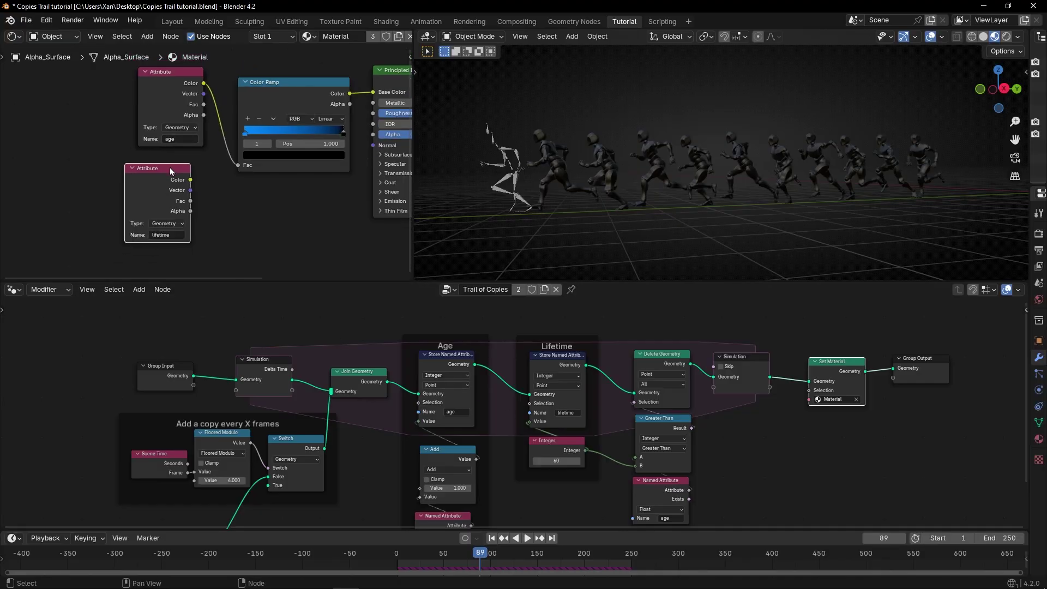
key(shift+d)
click(149, 104)
key(x)
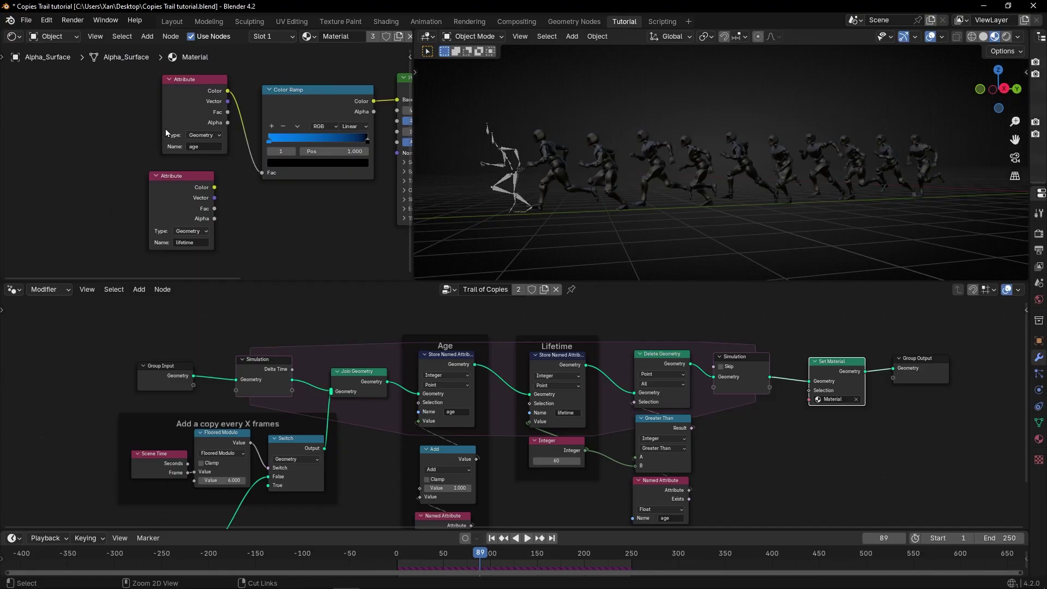
Step: Move both Attribute nodes away from the Color Ramp and insert a Map Range node between the age Attribute and the Color Ramp
drag(165, 129, 129, 129)
drag(165, 173, 143, 169)
key(shift+a)
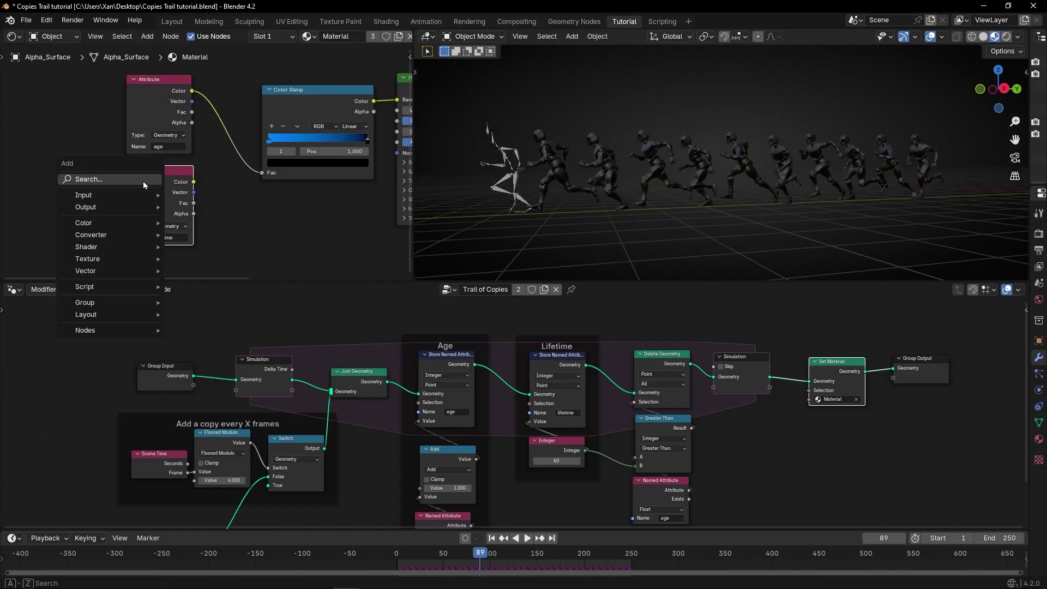
text(map ran)
key(Return)
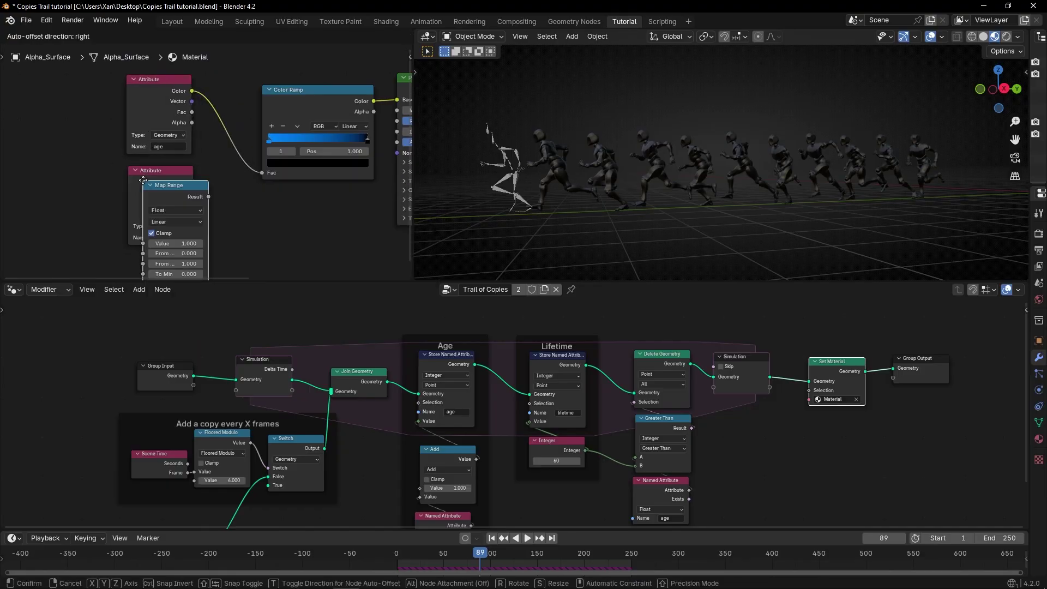
click(235, 98)
scroll(210, 158, up, 1)
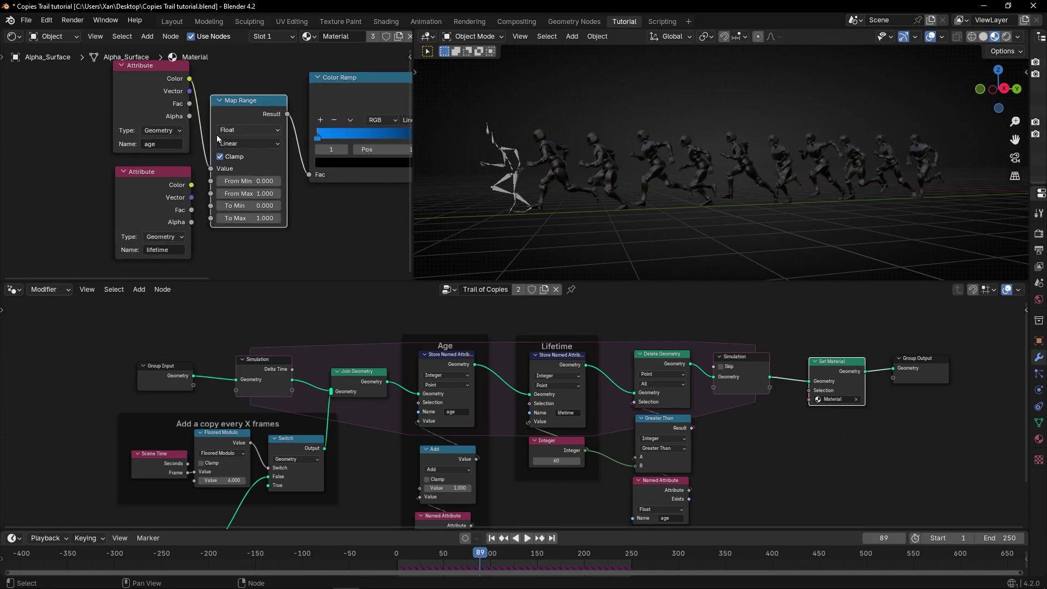
Step: Connect the lifetime Attribute's Color output to Map Range's From Max and tidy the positions of the material nodes
drag(164, 205, 210, 193)
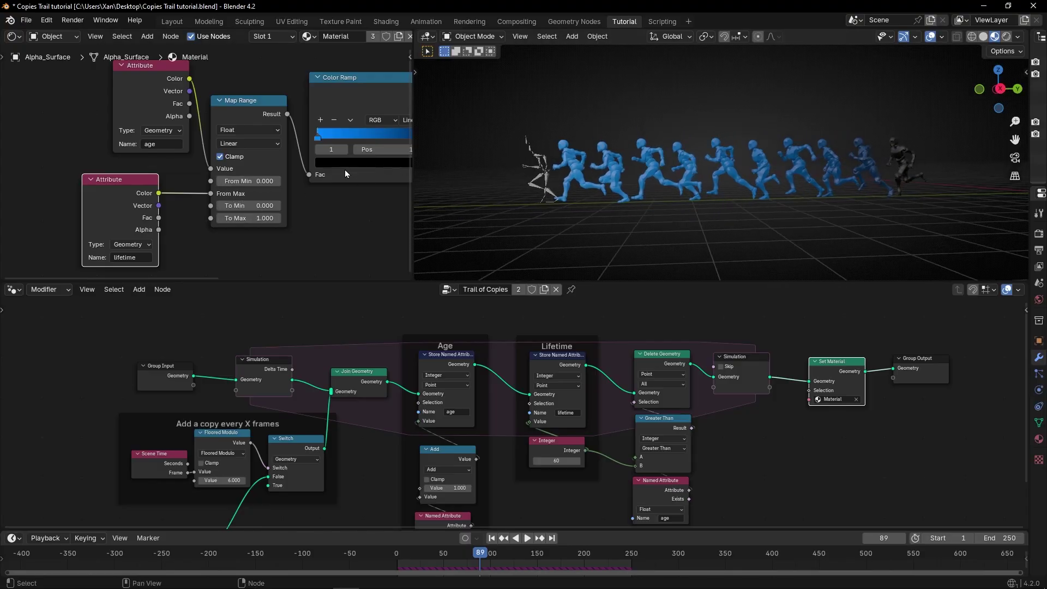
scroll(349, 169, down, 2)
middle_drag(349, 169, 251, 193)
drag(121, 105, 101, 105)
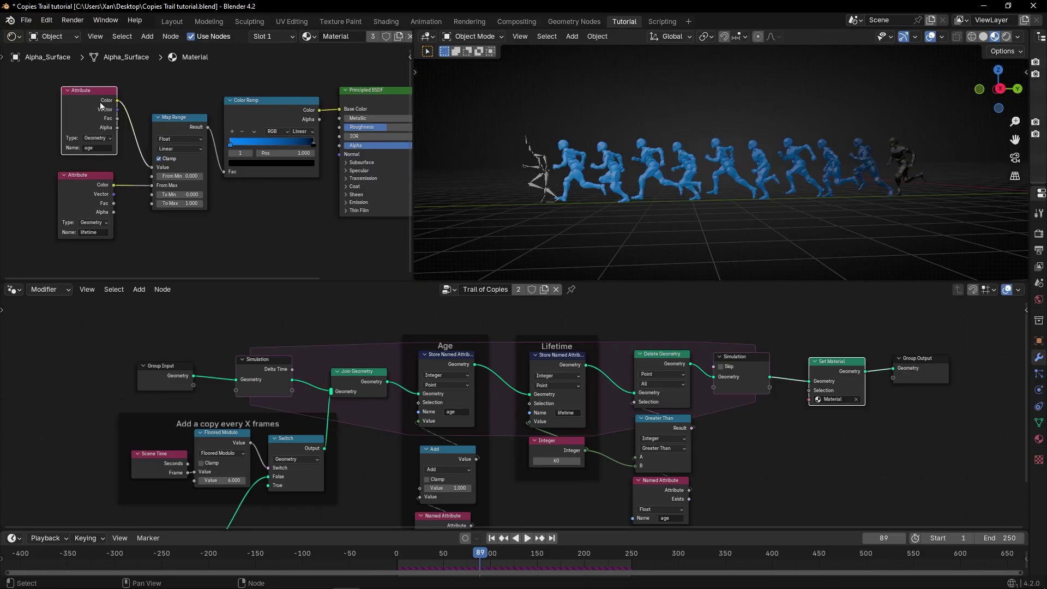
drag(160, 136, 155, 131)
scroll(158, 147, up, 1)
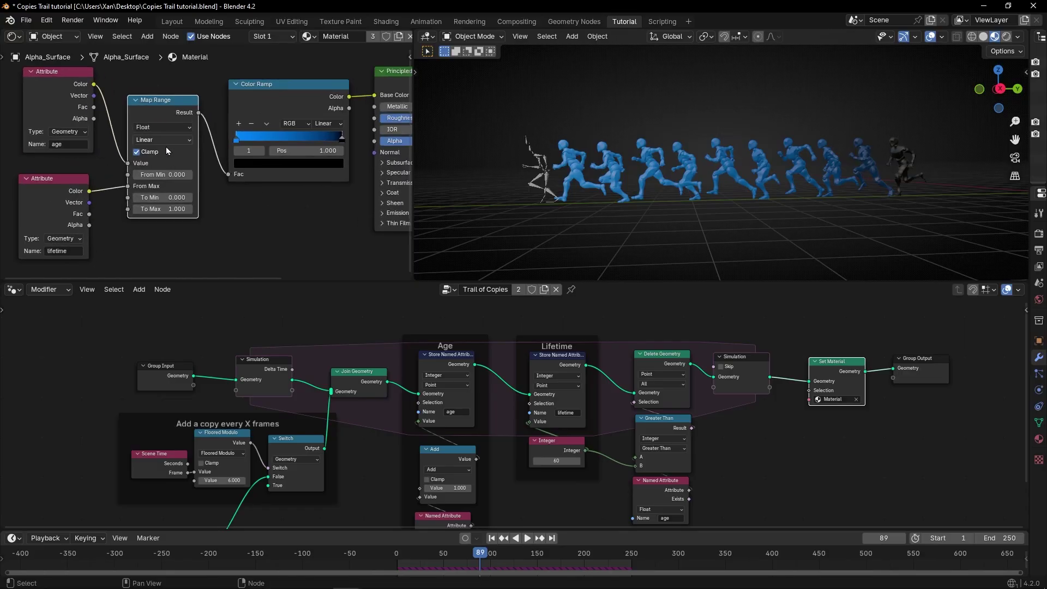
drag(295, 108, 279, 119)
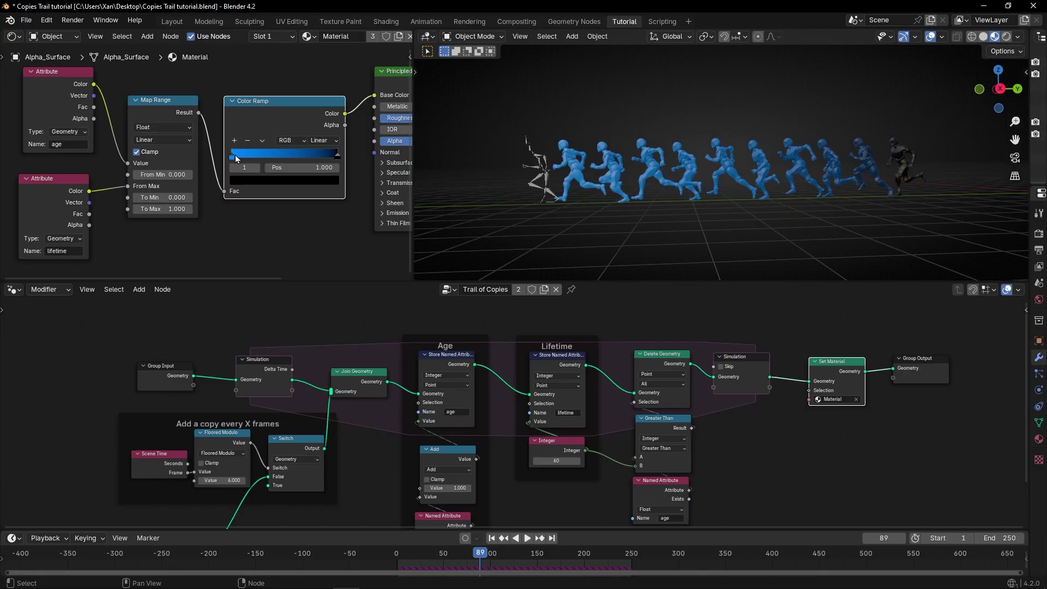
Step: Recolor the Color Ramp as a three-stop gradient of blue, pink and yellow, and play the animation with it
click(234, 157)
key(ctrl+z)
mouse_move(338, 159)
mouse_down()
mouse_move(245, 158)
mouse_move(345, 165)
mouse_up()
scroll(261, 163, up, 3)
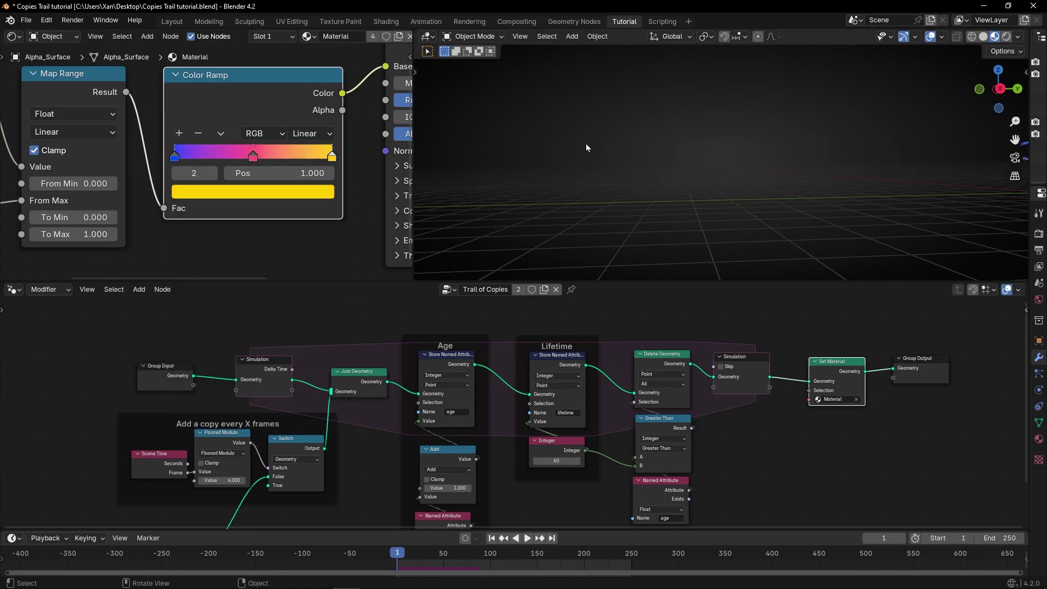
key(space)
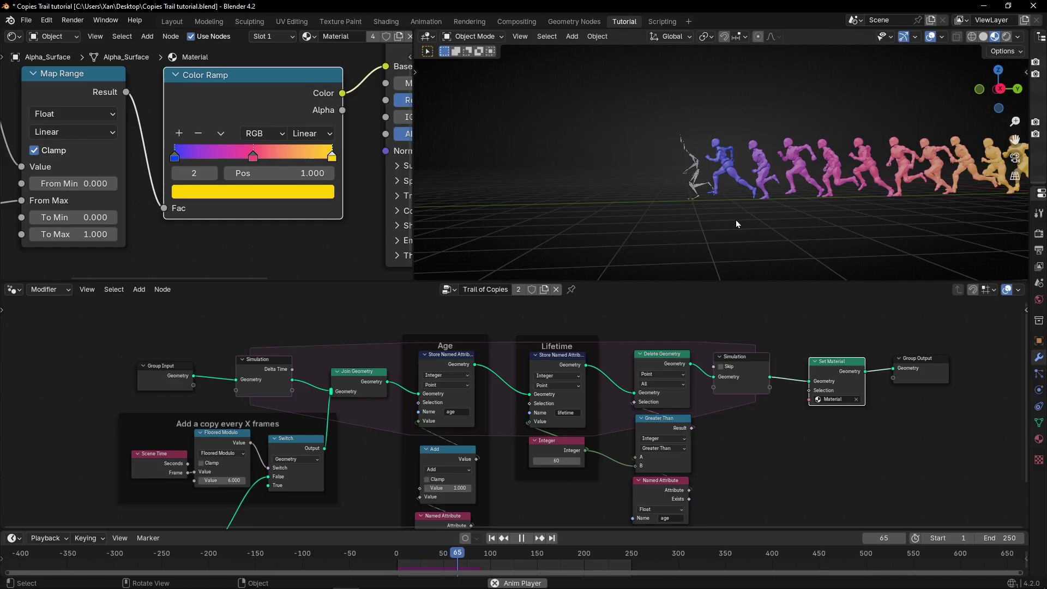
key(space)
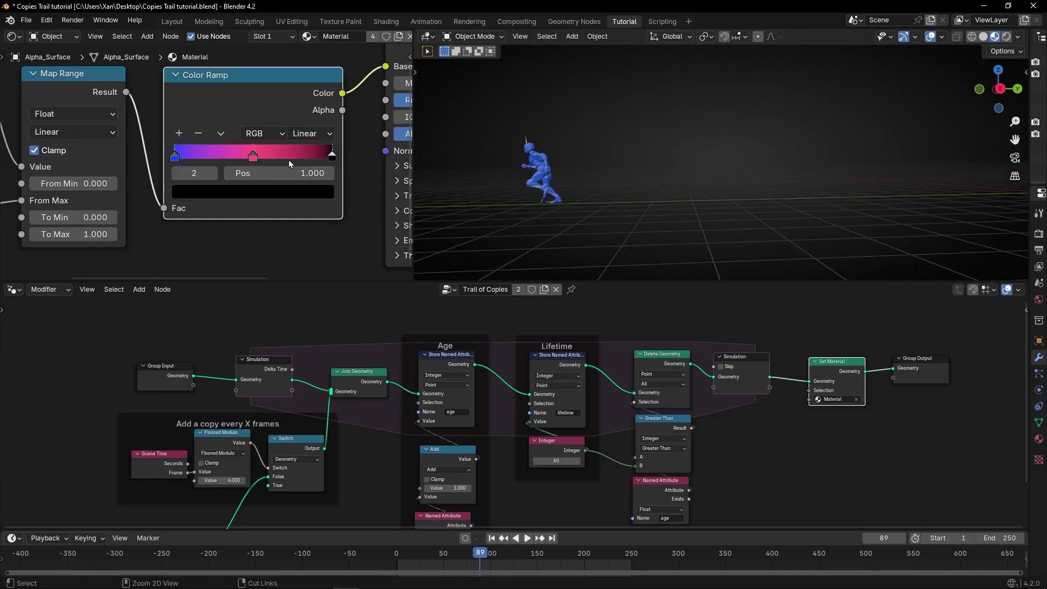
Step: Undo the Color Ramp edits back to the two-stop blue-to-black gradient
key(ctrl+z)
key(ctrl+z)
key(ctrl+z)
key(ctrl+z)
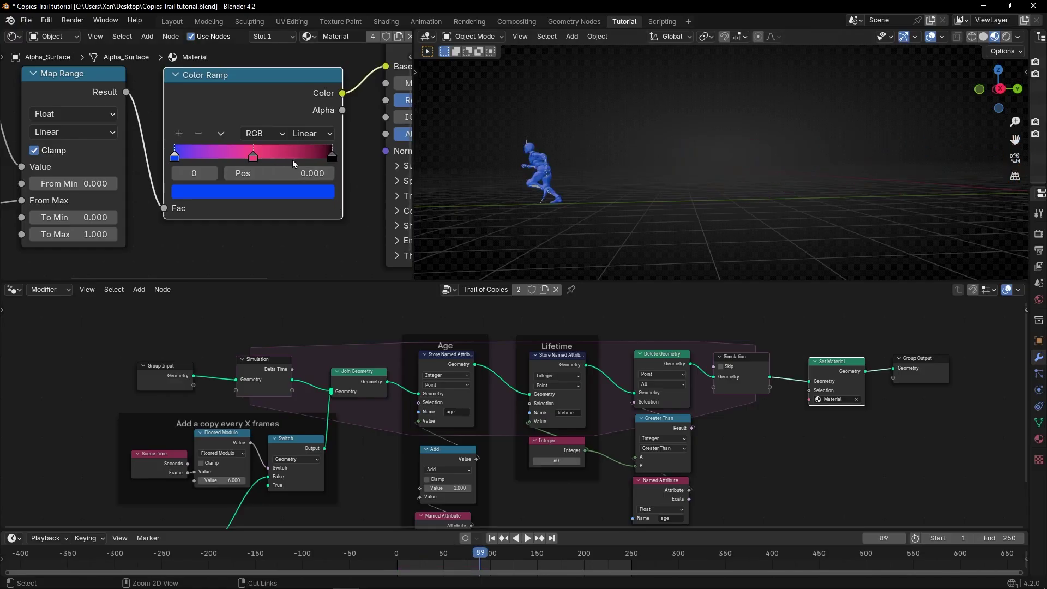
key(ctrl+z)
key(ctrl+z)
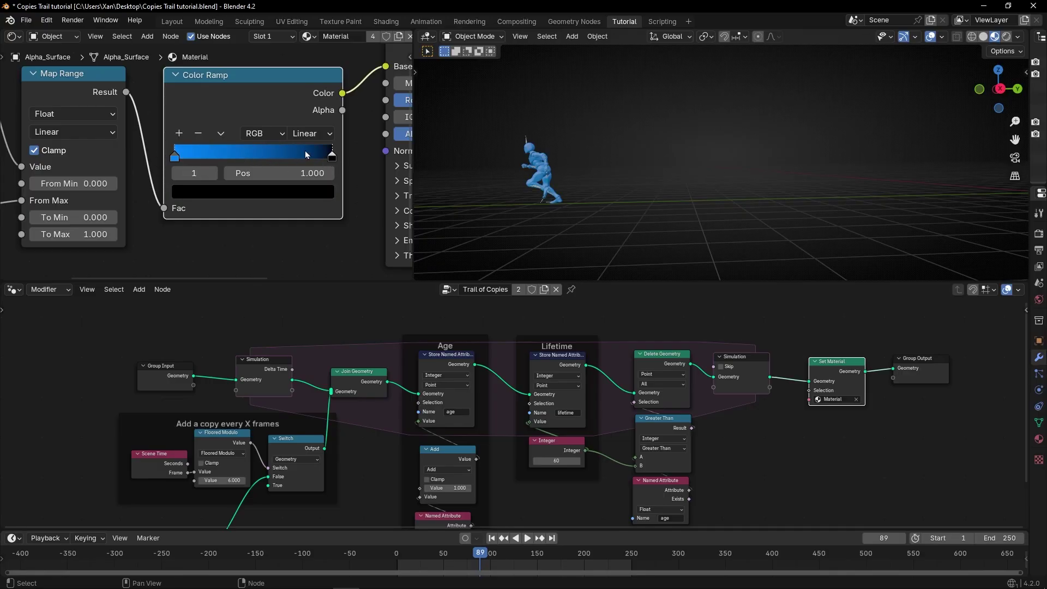
Step: Play the animation from the first frame to view the copies' color fade, stopping at about frame 81
click(491, 537)
click(527, 538)
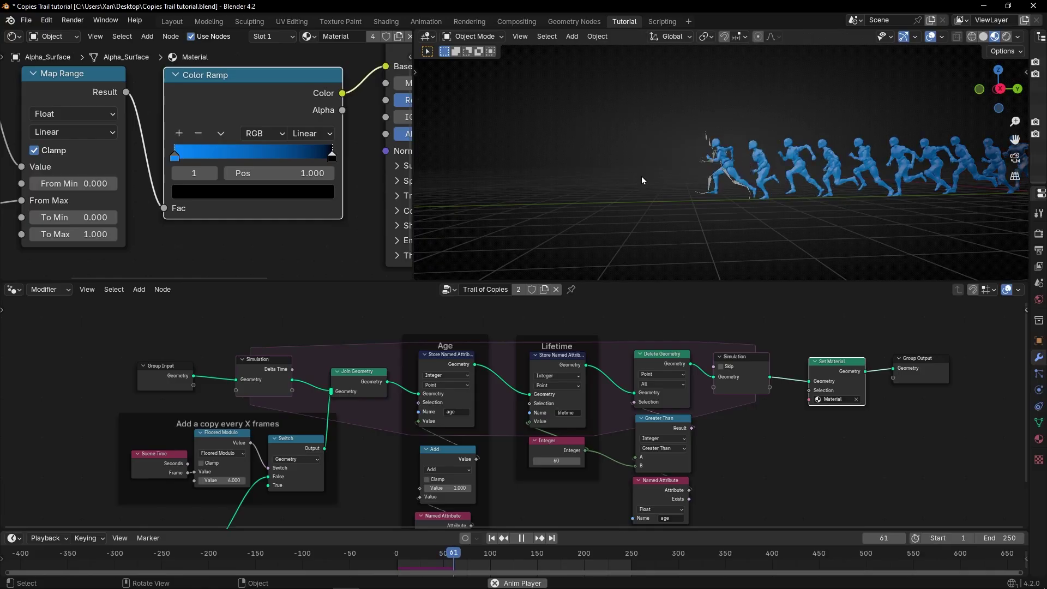
key(space)
Step: Connect the Color Ramp's Color output to the Principled BSDF's Alpha input as well
scroll(342, 179, down, 1)
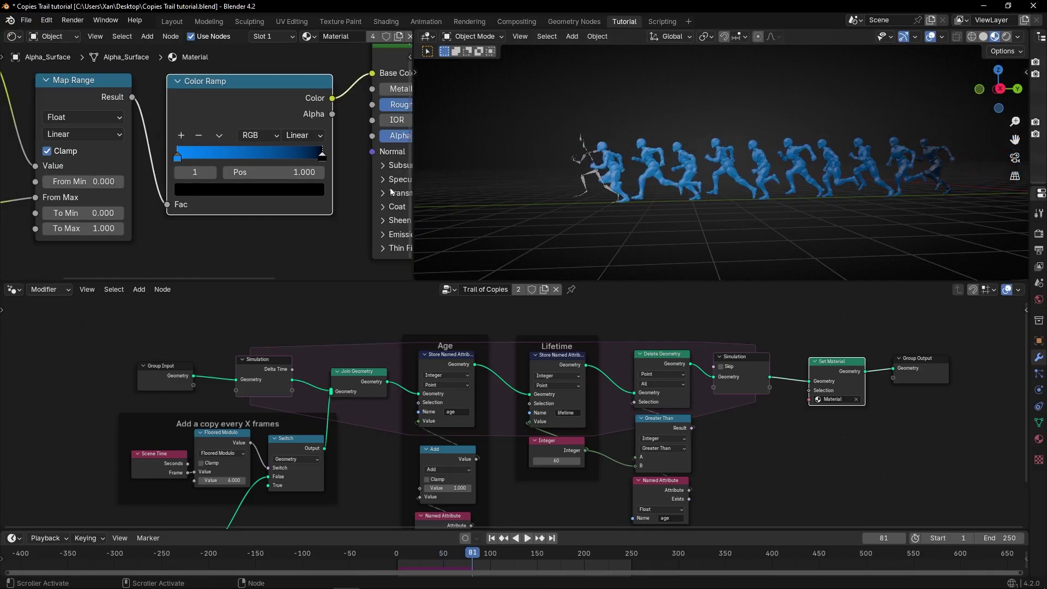
middle_drag(341, 179, 251, 171)
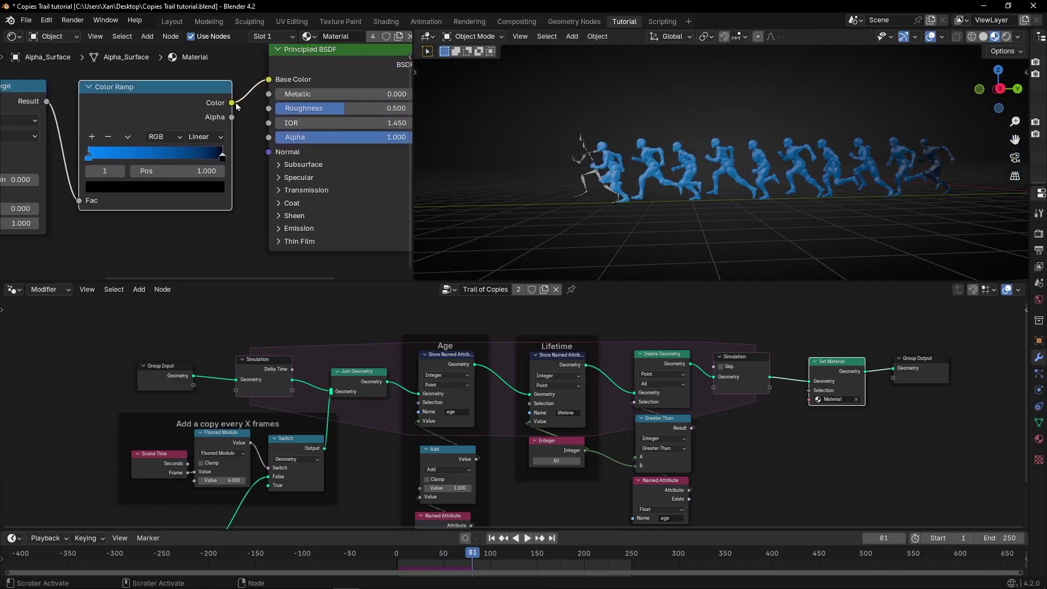
drag(231, 103, 268, 137)
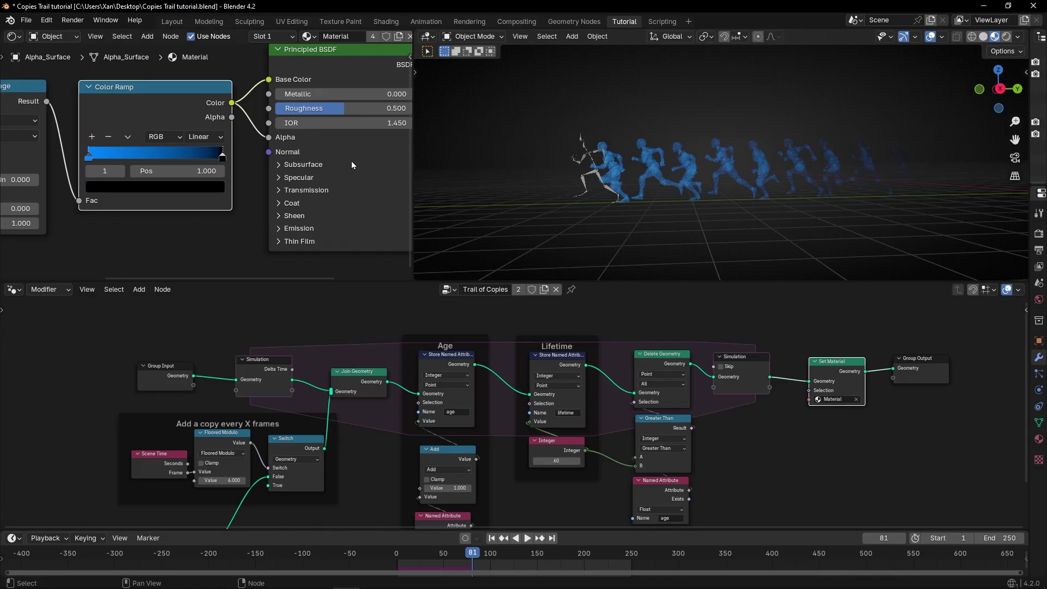
Step: Set the material's surface Render Method to Blended in its settings and inspect the translucent copies in the viewport
key(n)
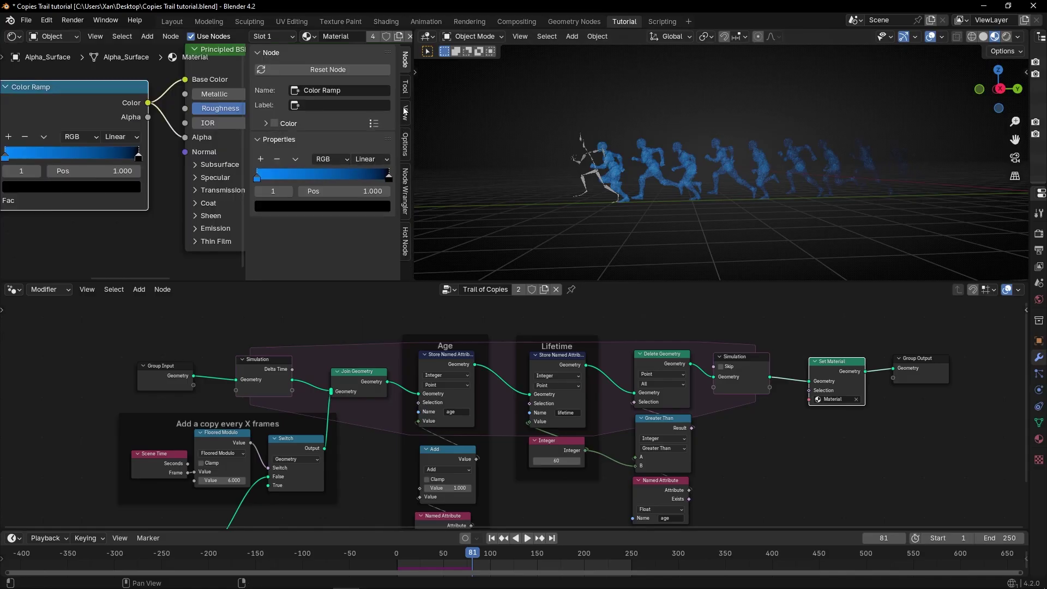
click(406, 147)
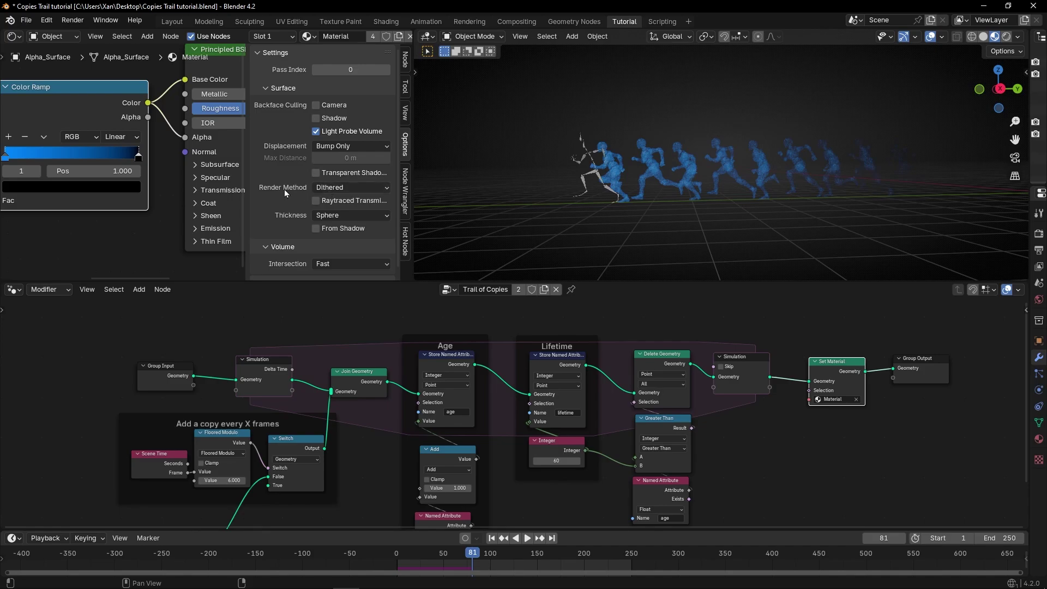
click(335, 189)
click(336, 213)
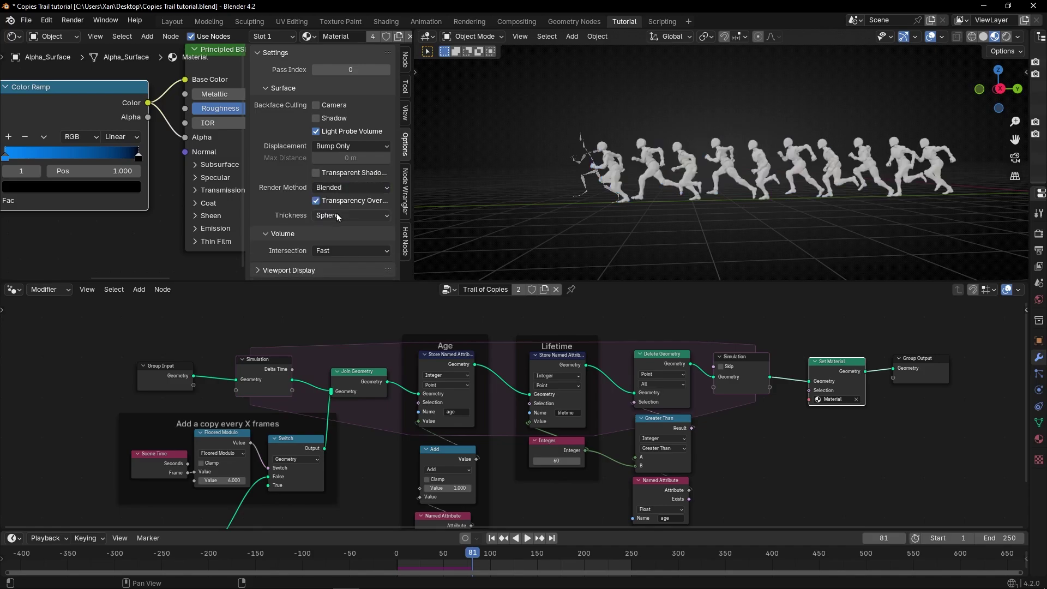
key(n)
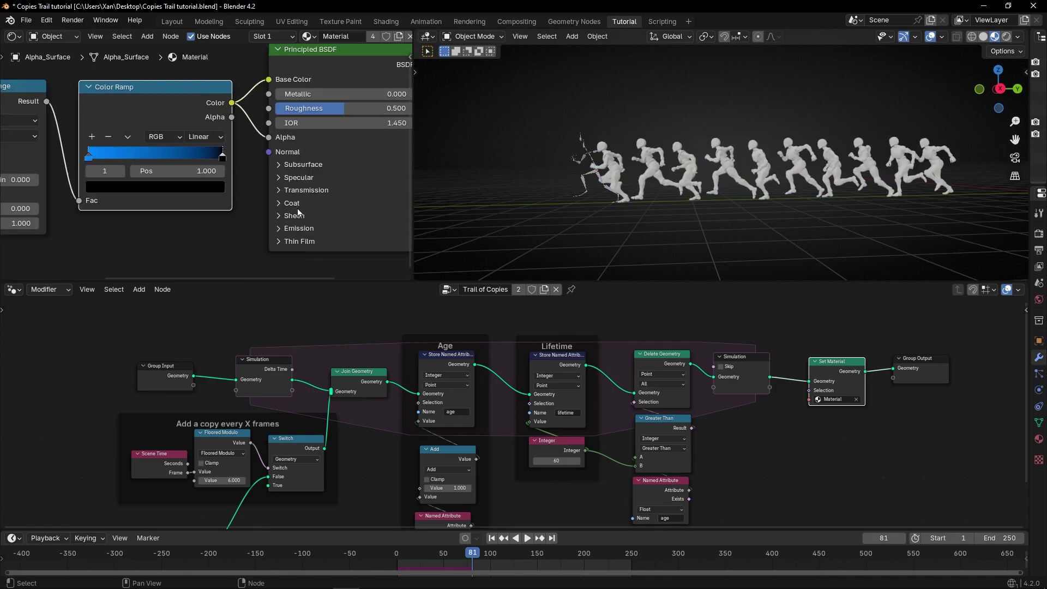
scroll(678, 182, up, 3)
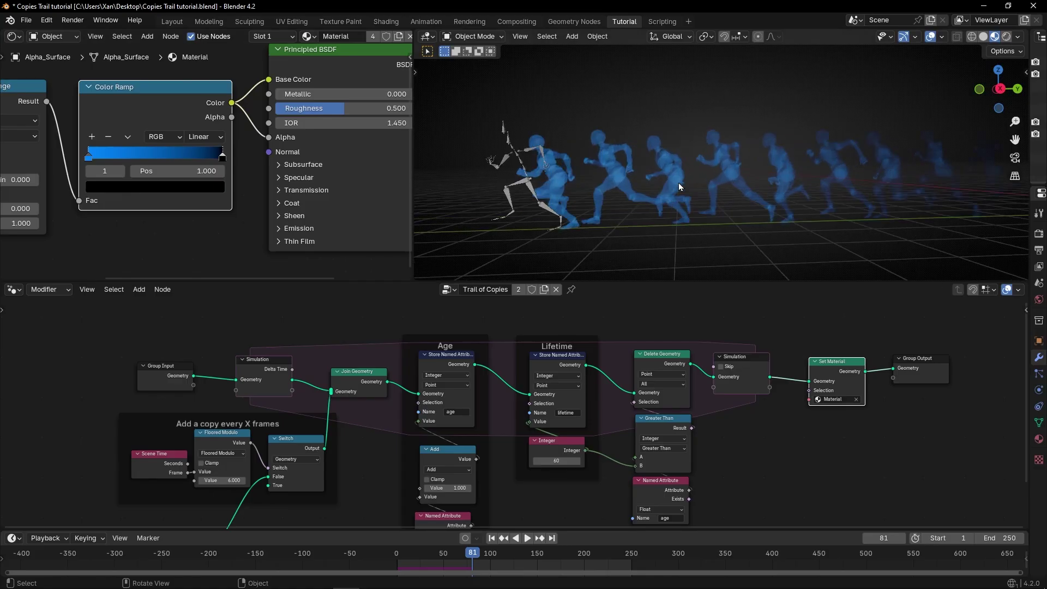
scroll(909, 182, down, 2)
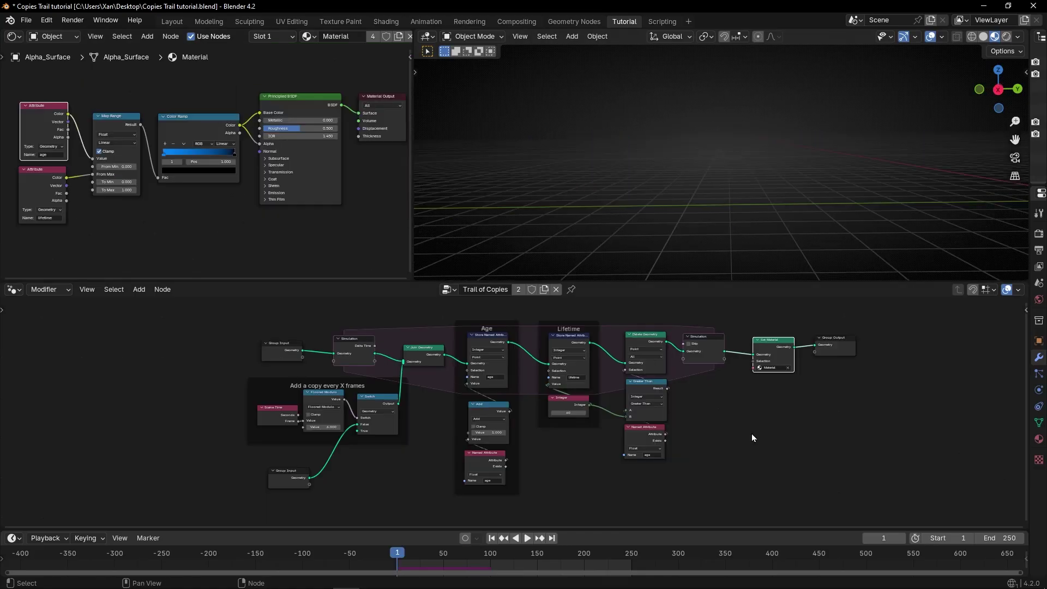
Step: Hide the viewport overlays and play the fading trail animation from the first frame, stopping at frame 70
key(space)
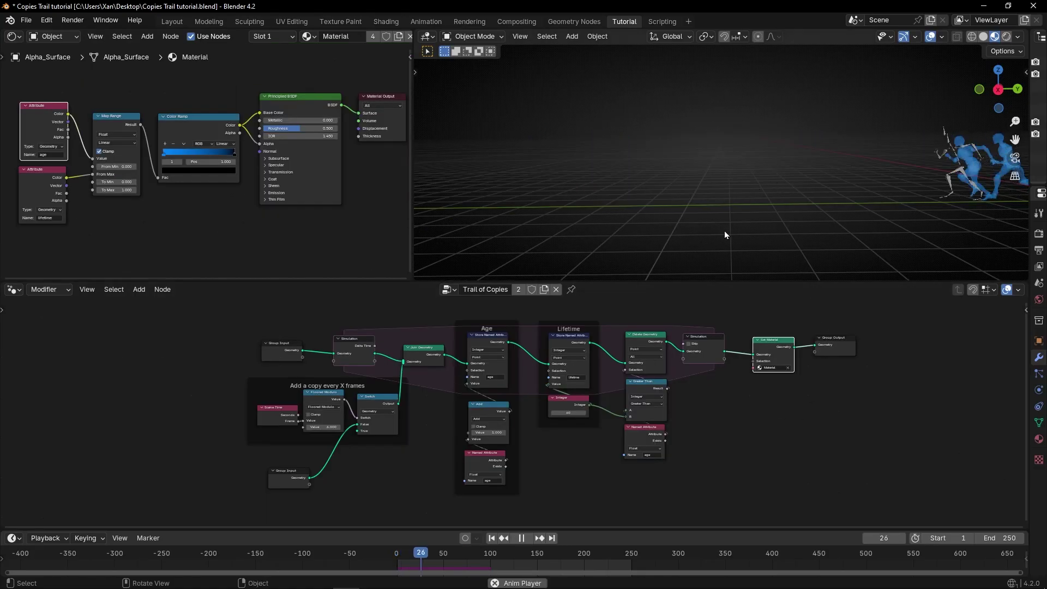
click(934, 39)
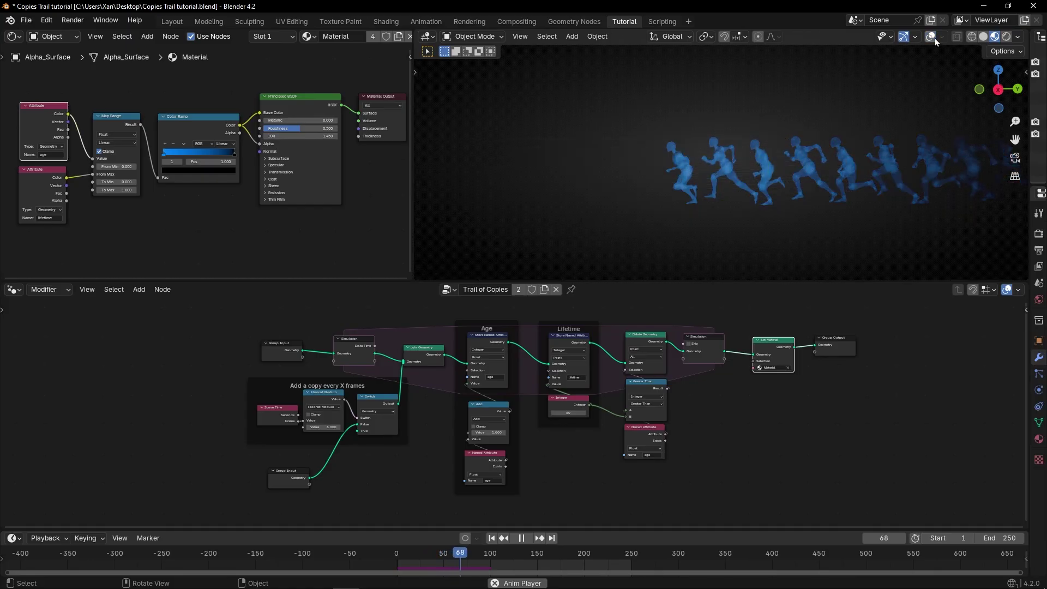
key(shift+Left)
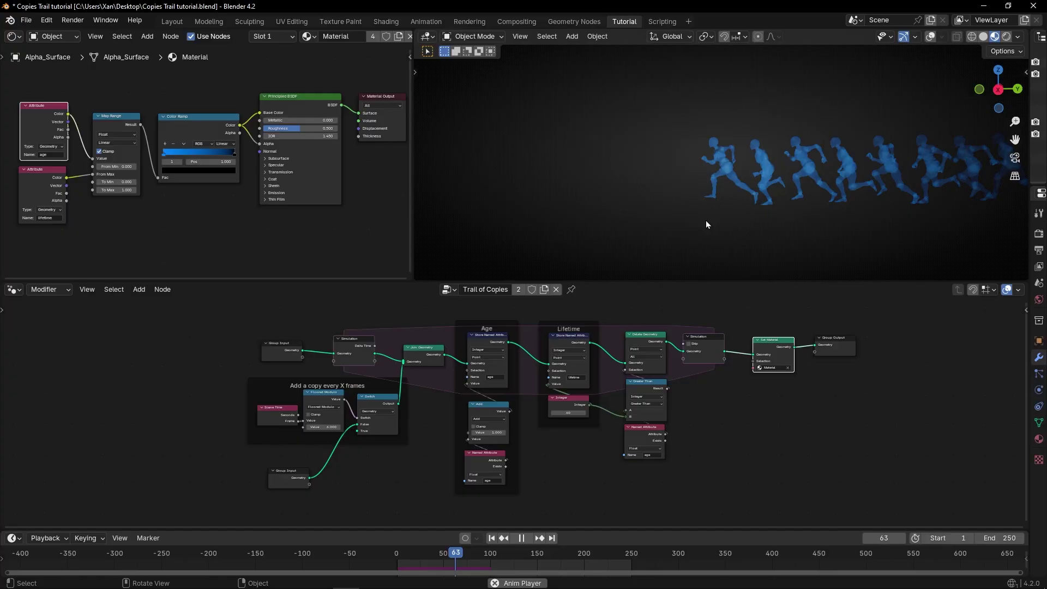
key(space)
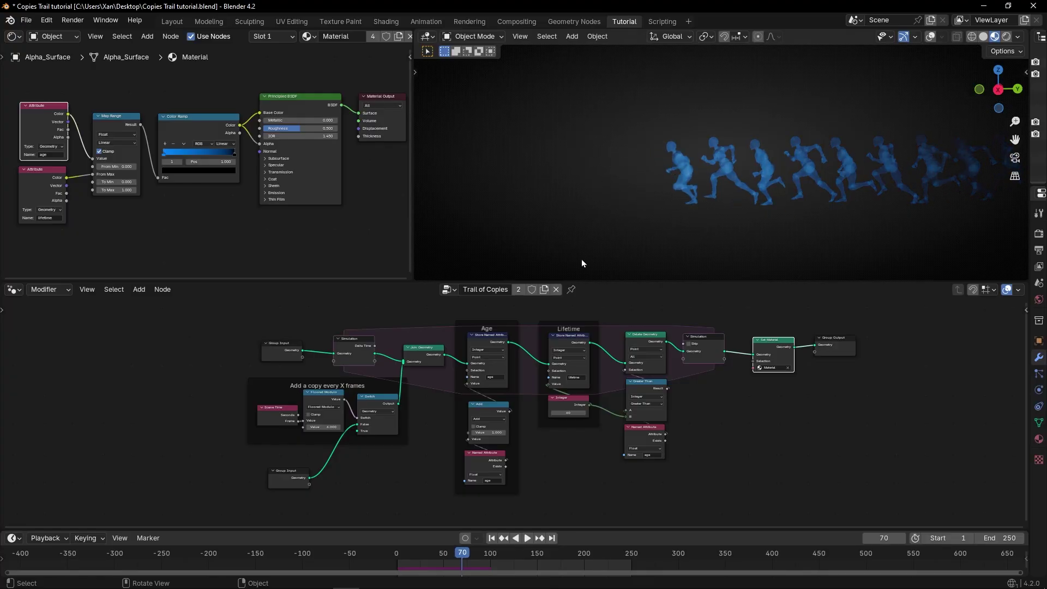
Step: Move the upper Group Input node above the simulation zone, and raise the Set Material and Group Output nodes together
middle_drag(550, 313, 548, 358)
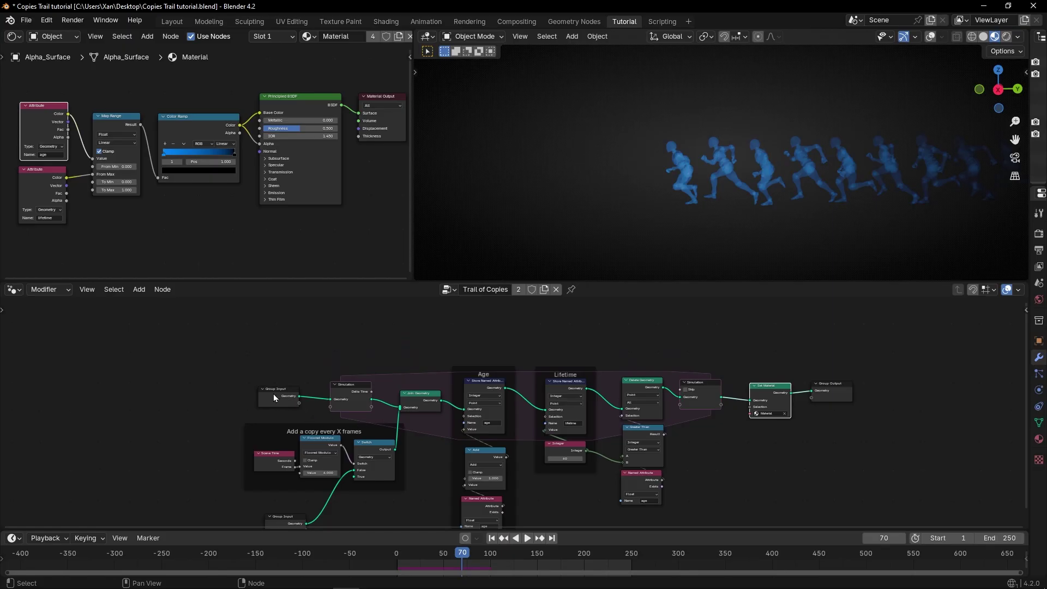
drag(273, 393, 264, 327)
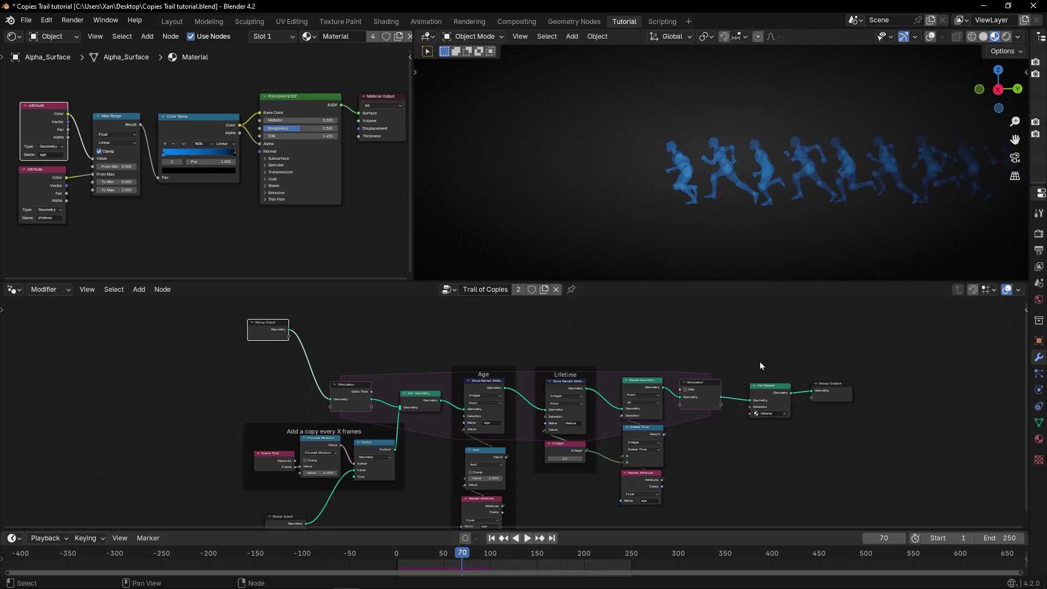
drag(760, 361, 826, 414)
key(g)
click(834, 366)
Step: Insert a Join Geometry node between the Simulation output and Set Material, and connect the upper Group Input's Geometry to it
key(shift+a)
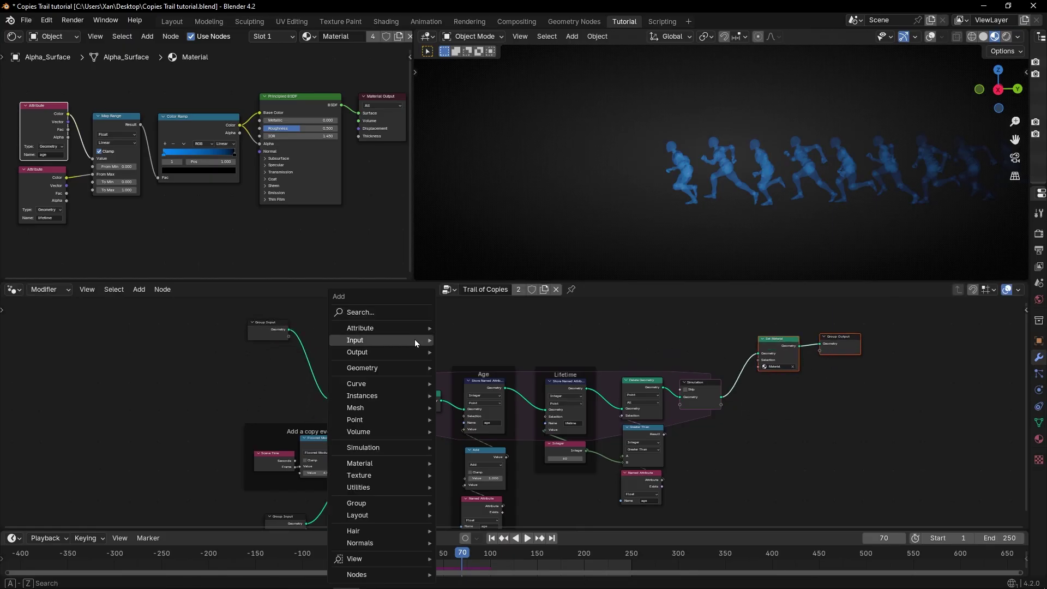
text(join)
key(Return)
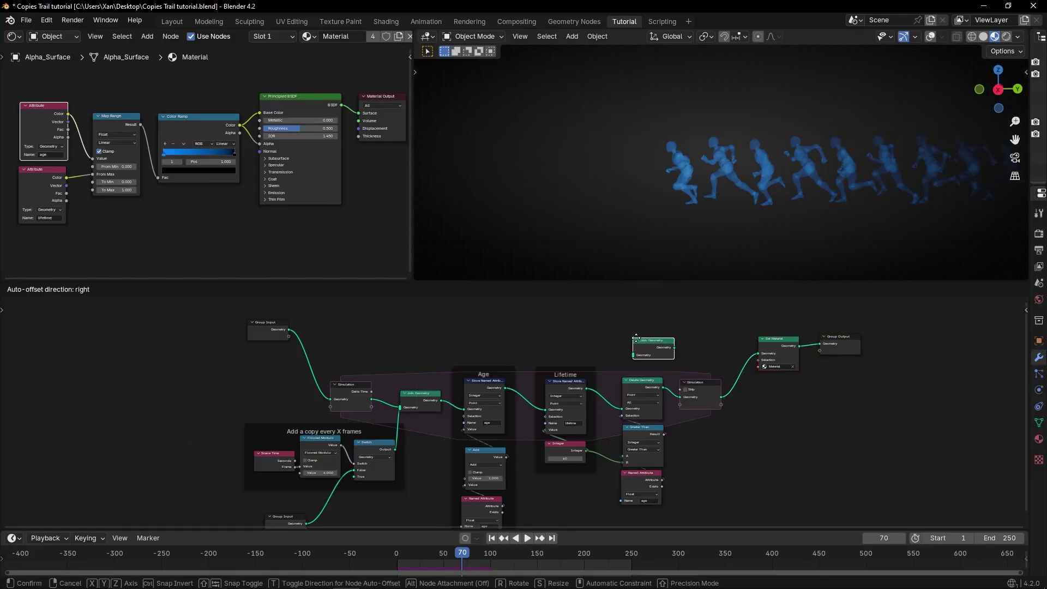
click(730, 345)
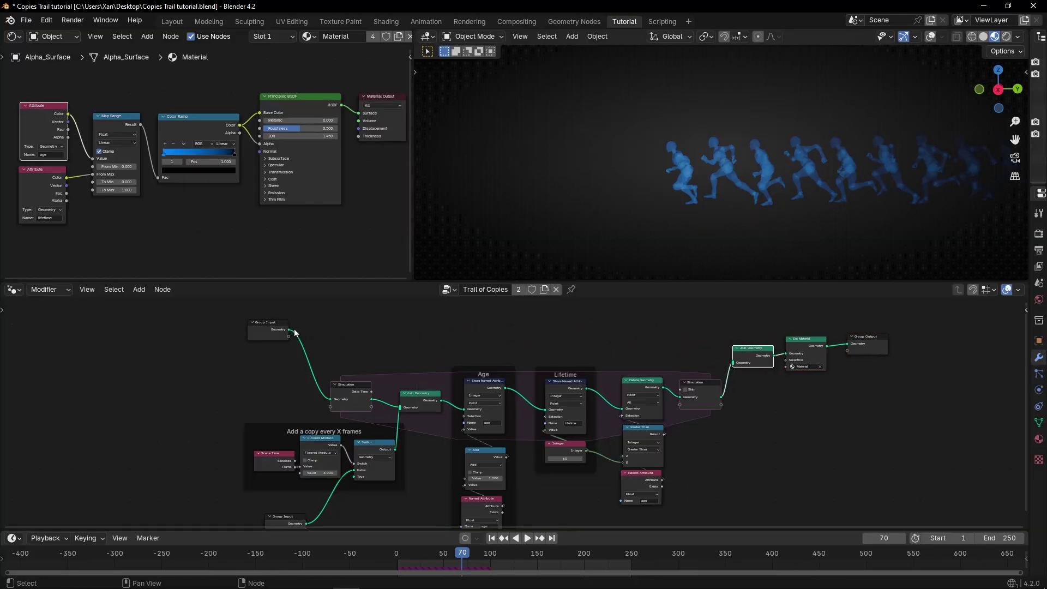
drag(292, 330, 734, 362)
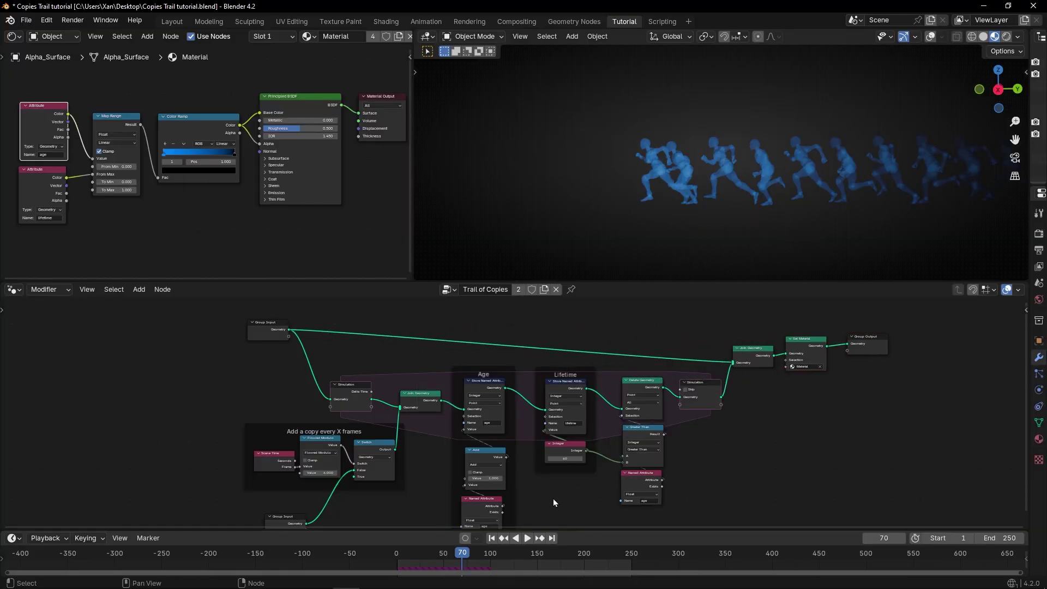
Step: Play the animation from the first frame to view the original character joined with its trail of copies
key(shift+Left)
key(space)
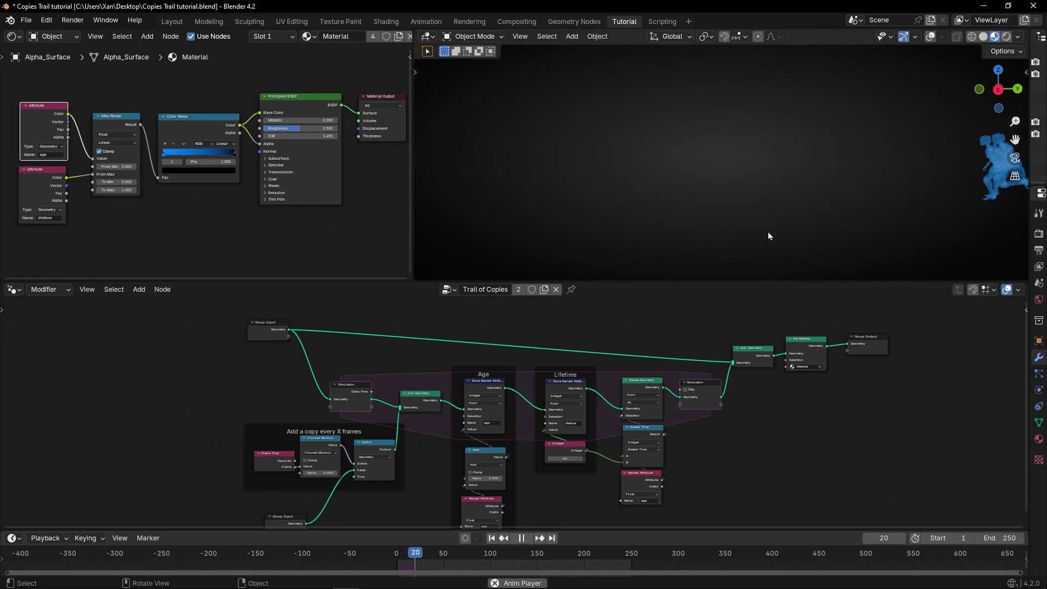